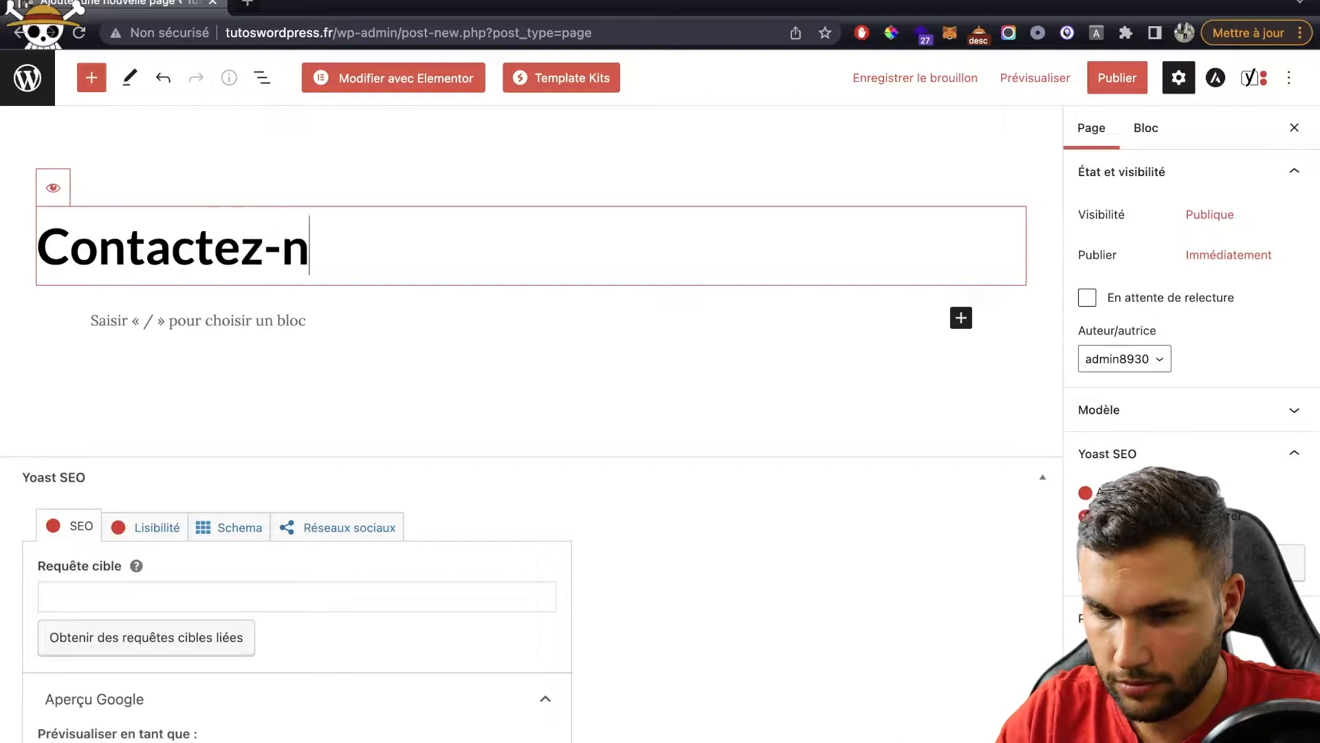
Step: Start publishing the new 'Contactez-nous' page to bring up the pre-publish panel
click(1122, 63)
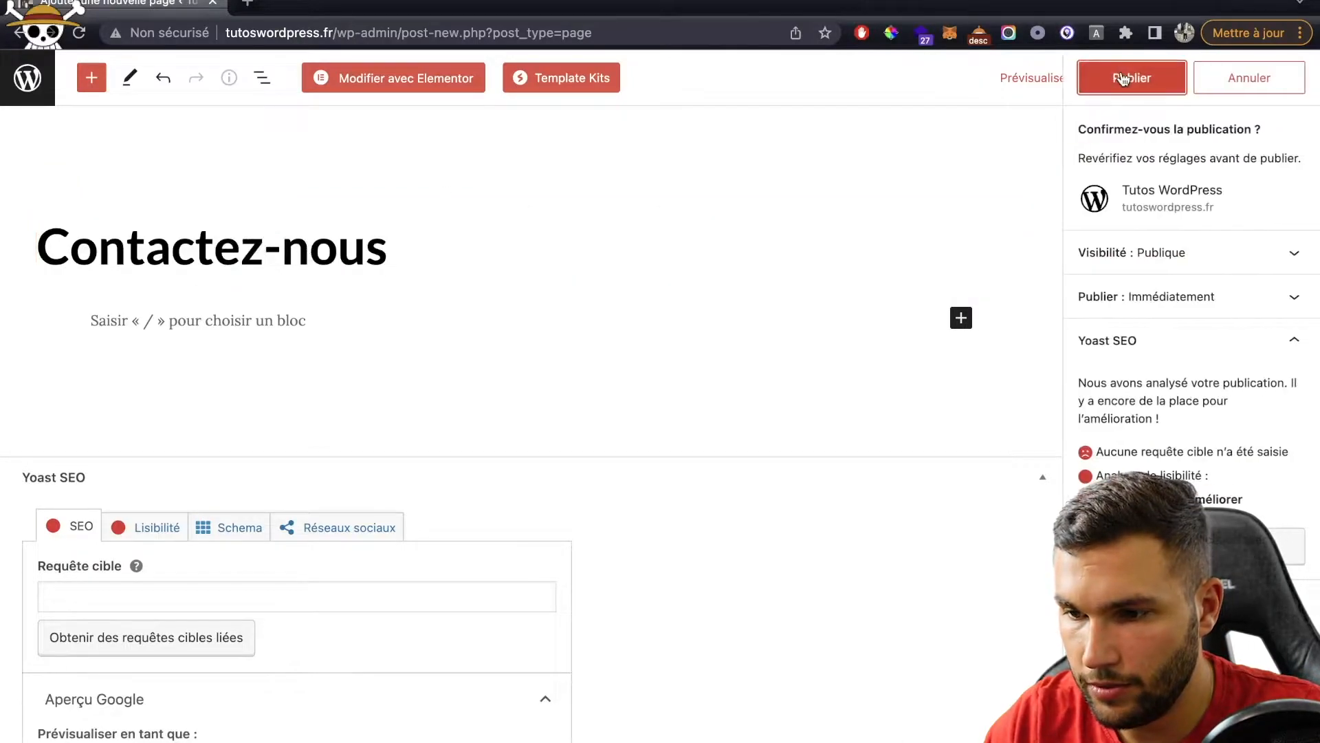
Step: Confirm publication, open the page in Elementor, and dismiss the Yoast SEO notice
click(1117, 73)
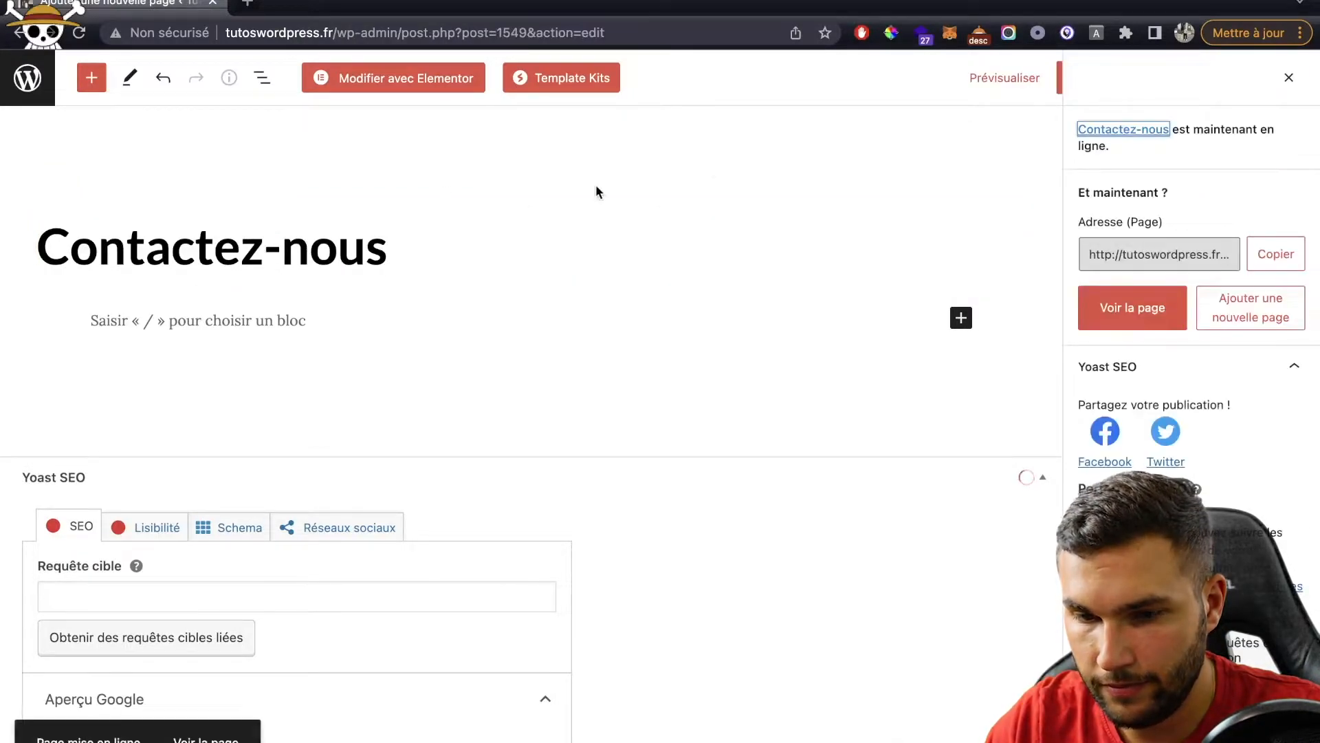
click(410, 79)
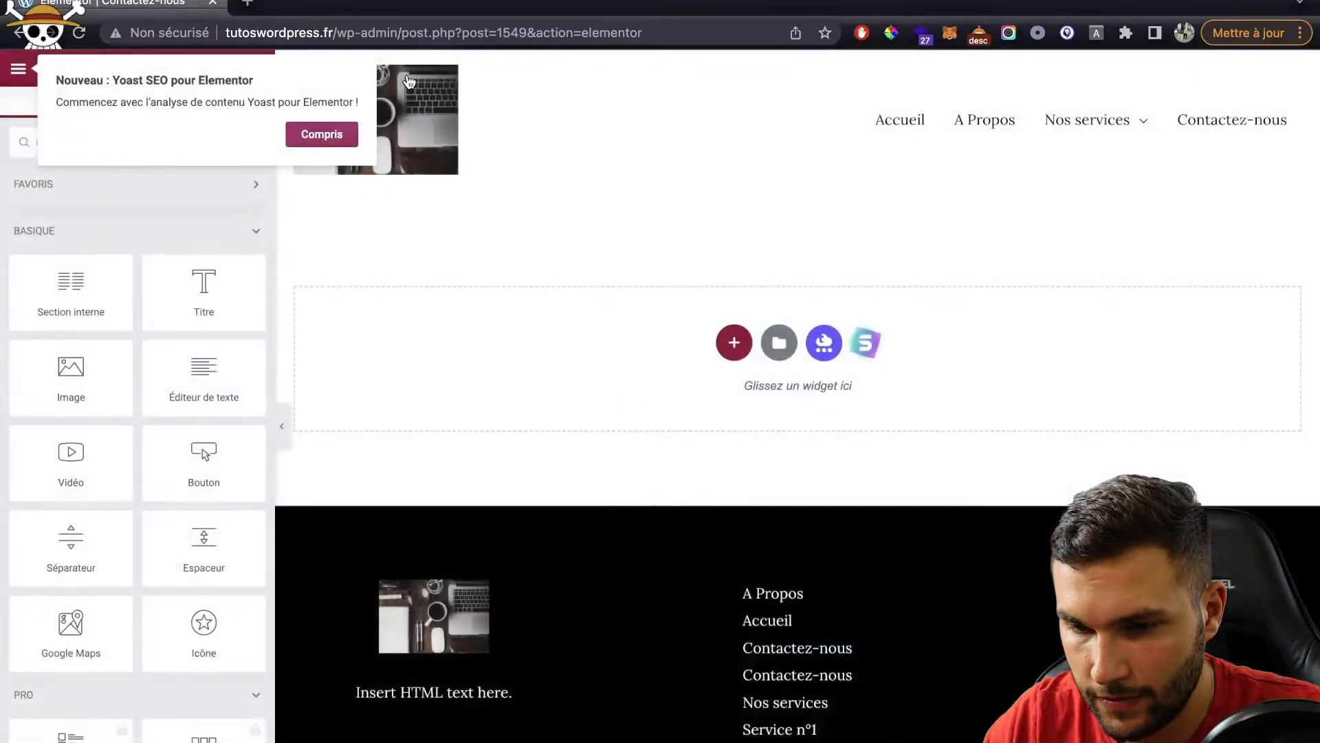
click(311, 134)
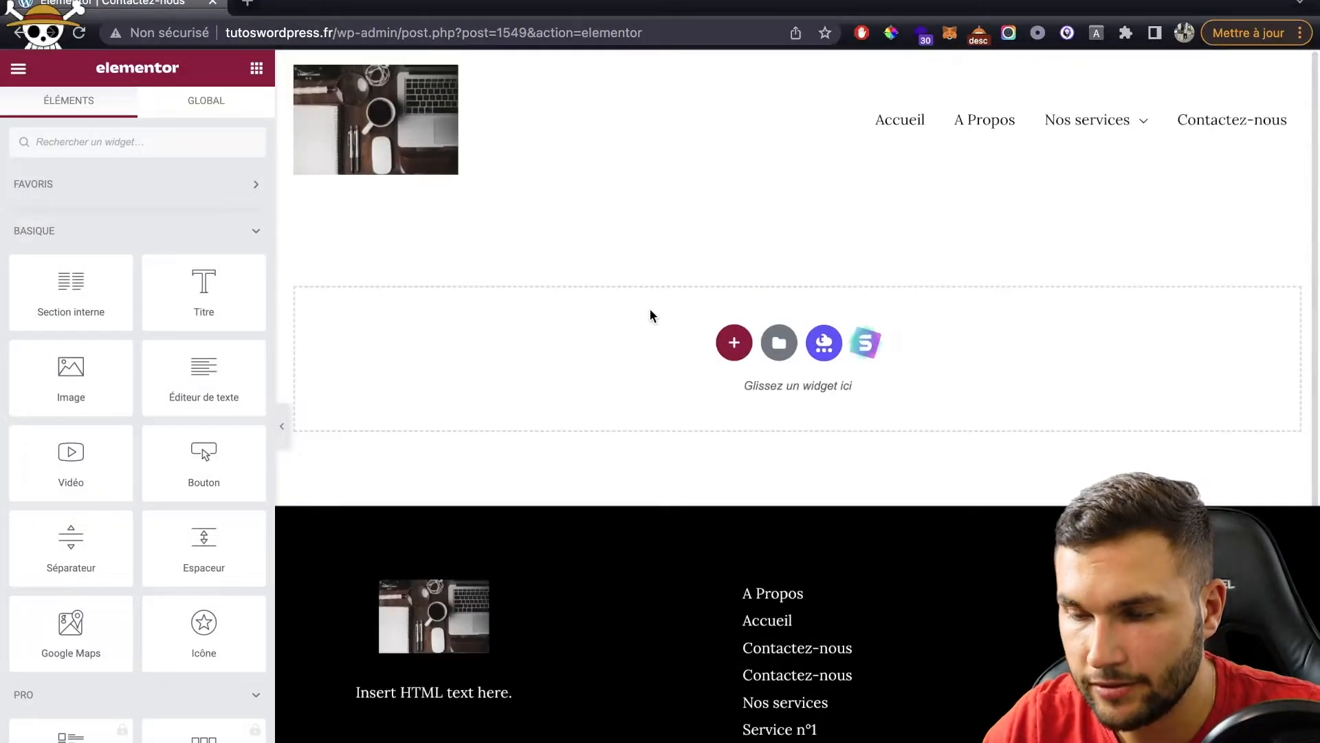
Step: Add a one-column section holding an H1 heading that reads 'Contactez-nous'
click(733, 344)
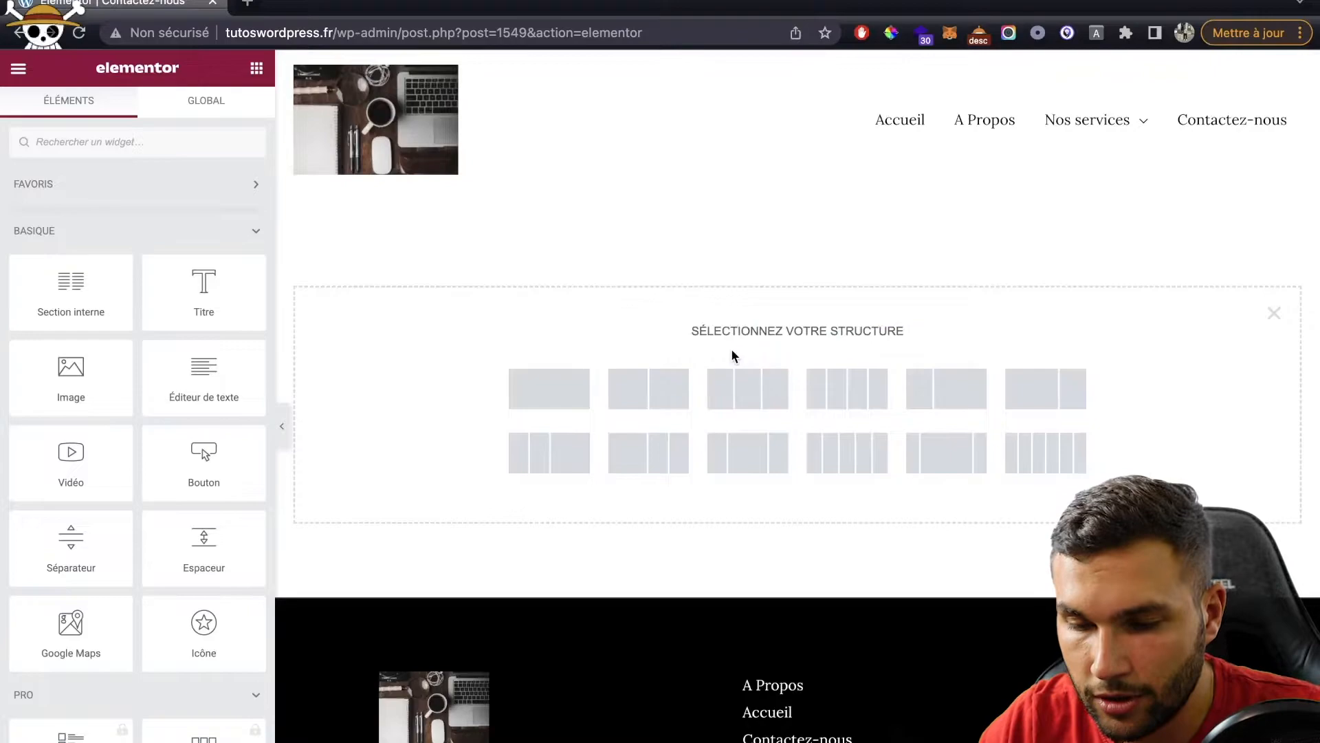
click(547, 390)
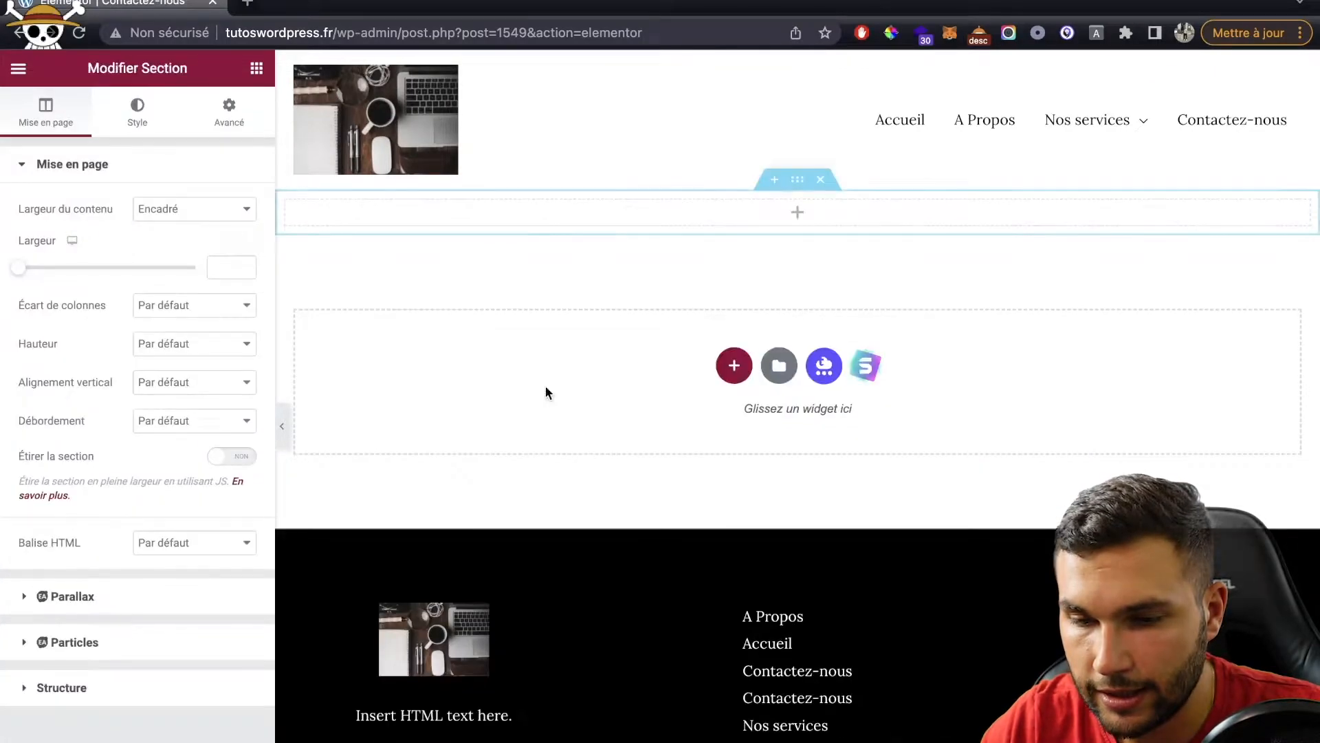
click(257, 68)
drag(201, 292, 440, 208)
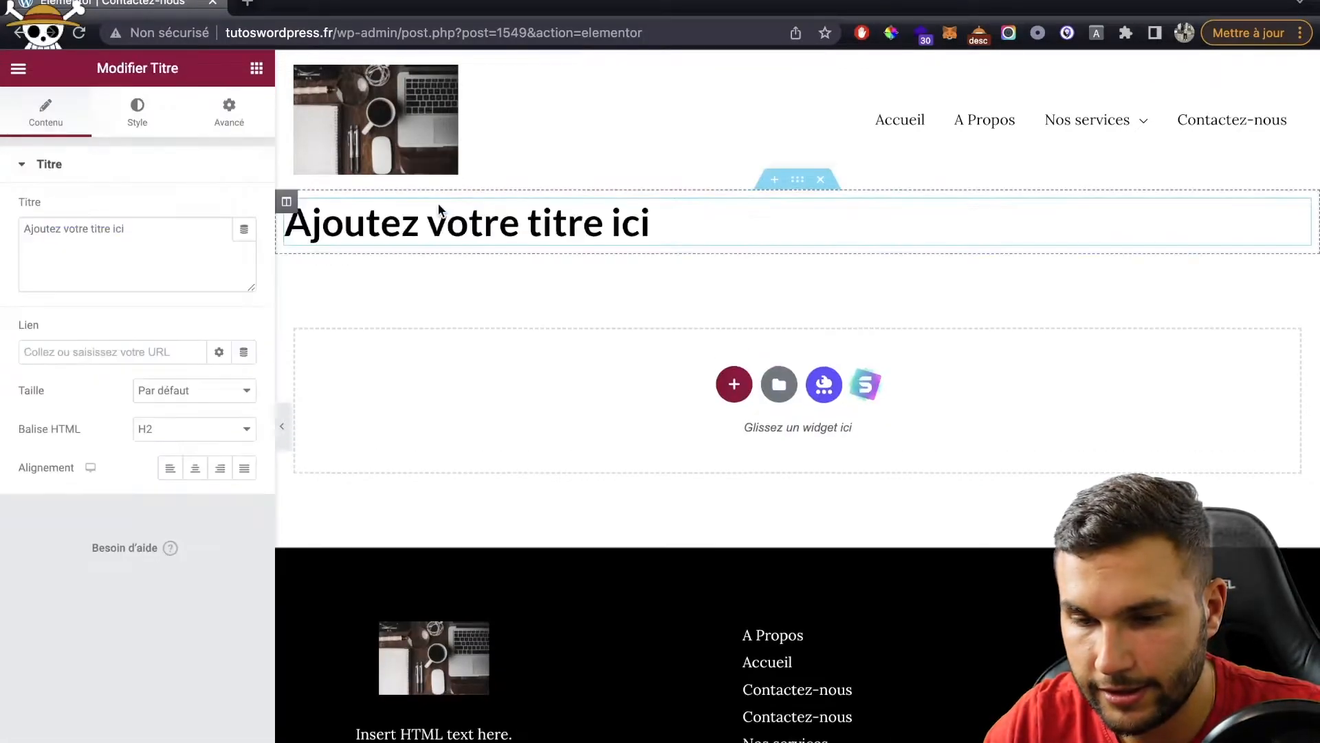
click(163, 429)
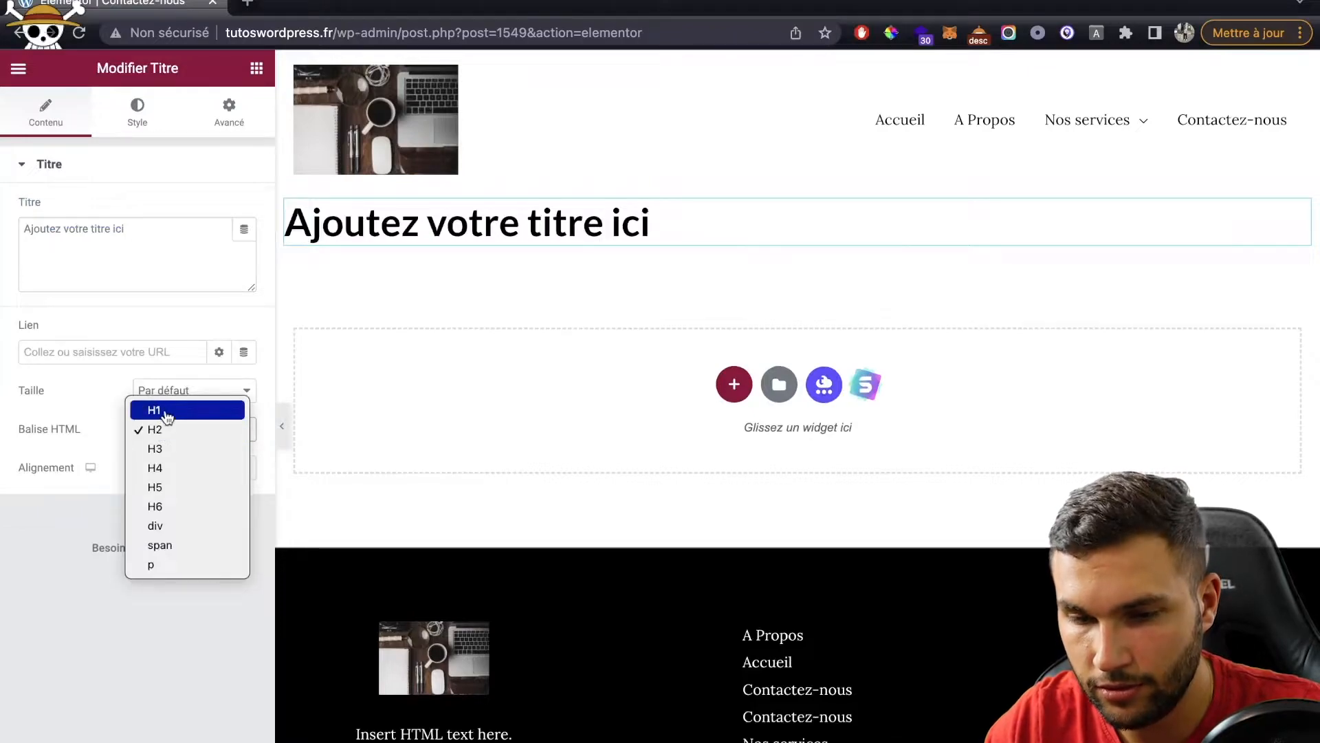
click(162, 410)
click(163, 290)
key(ctrl+a)
text(Contactez-nou)
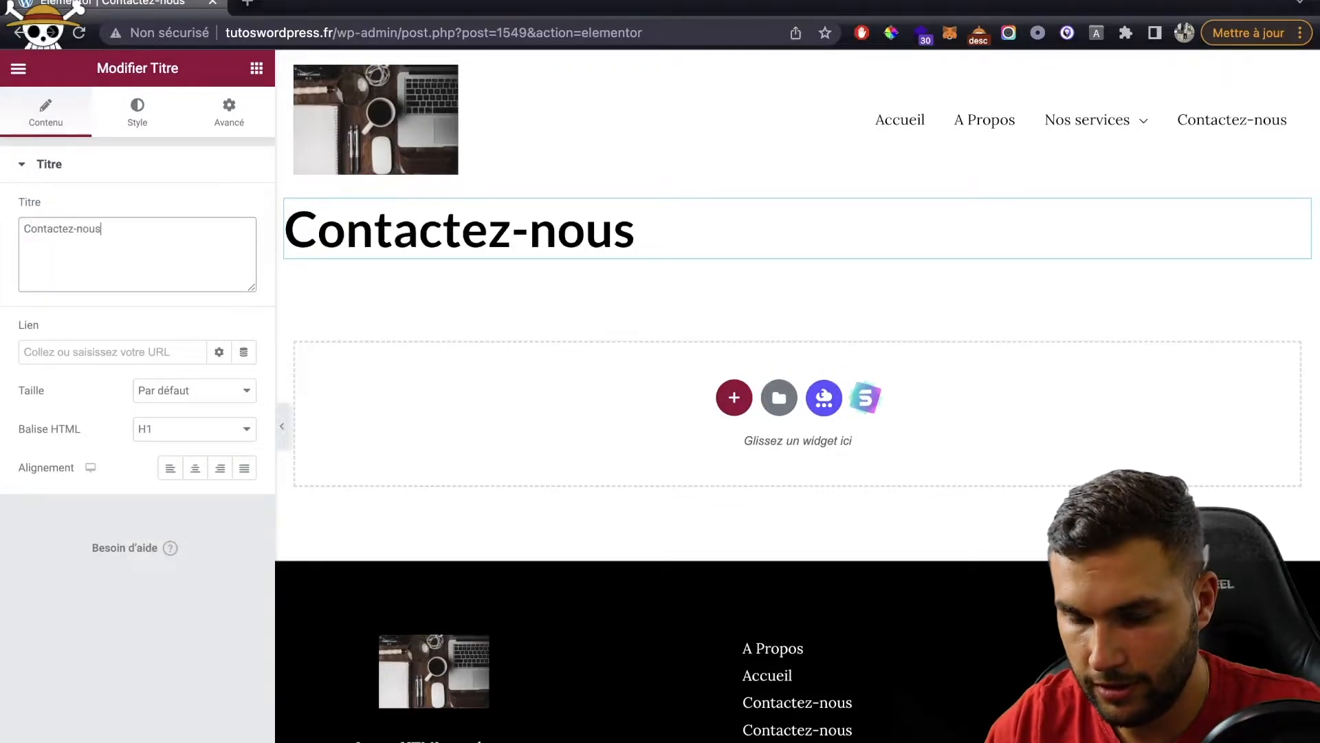
click(798, 180)
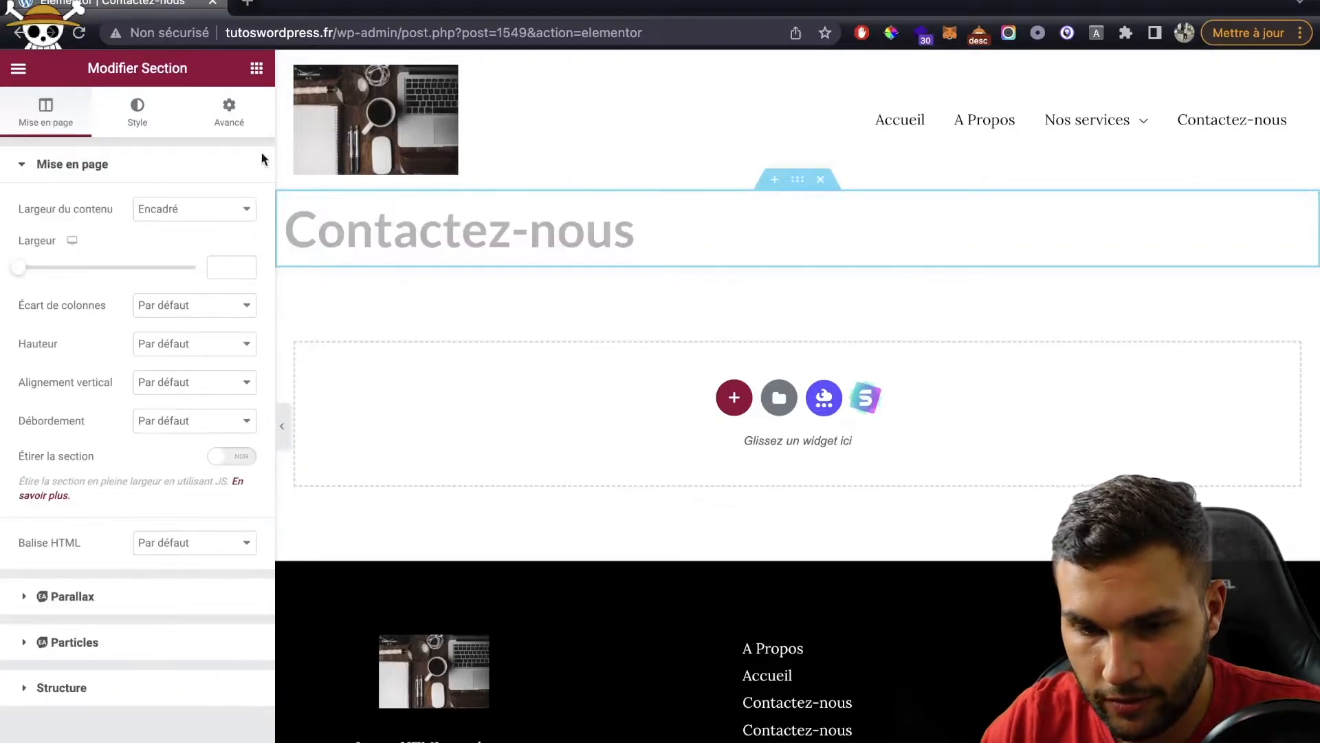
Step: Give the header section a 400 minimum height and a desk-photo background set to Cover
click(158, 343)
click(177, 381)
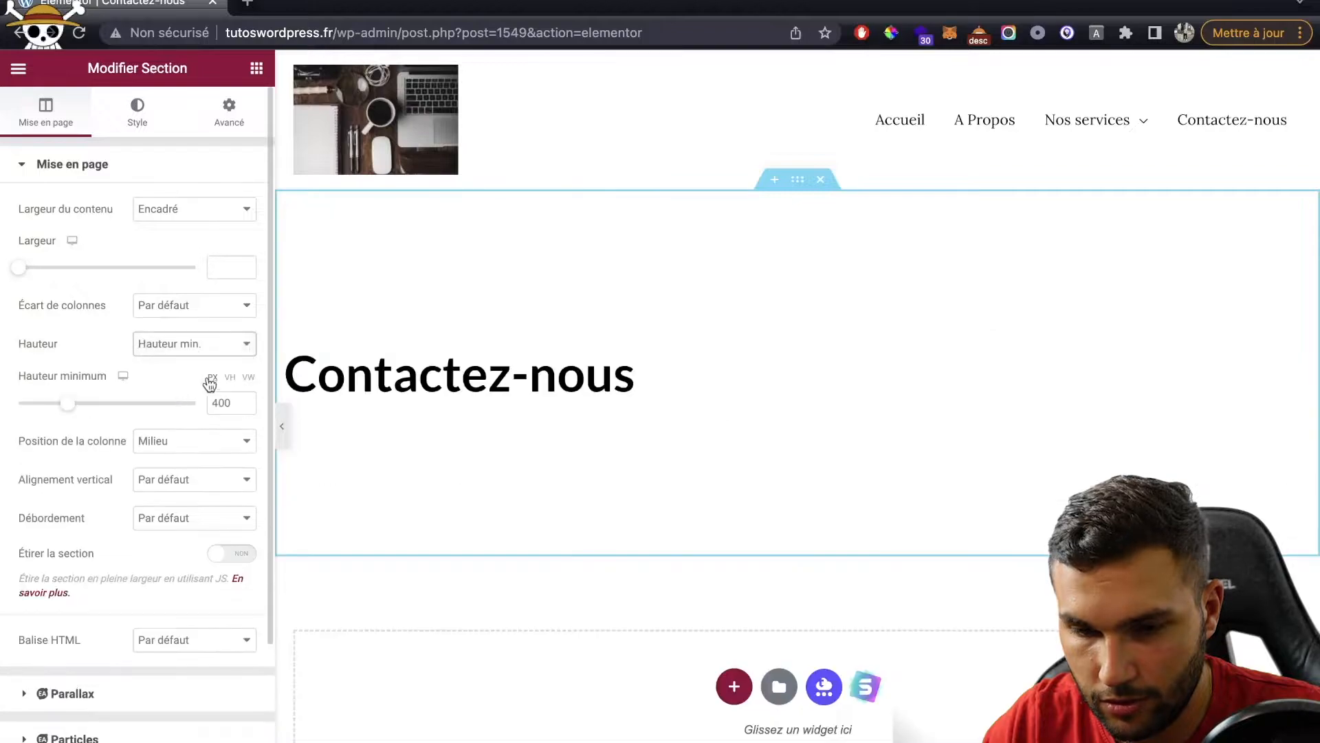
click(137, 127)
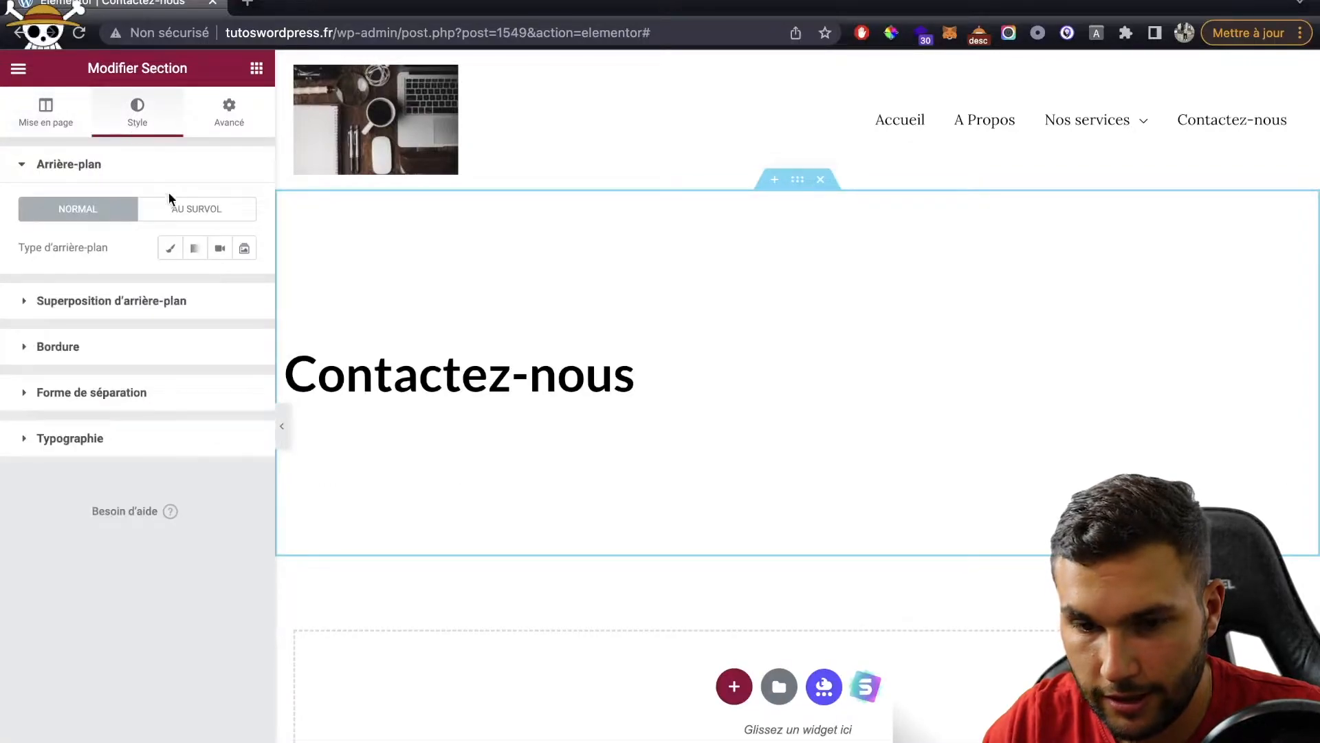
click(170, 250)
click(159, 353)
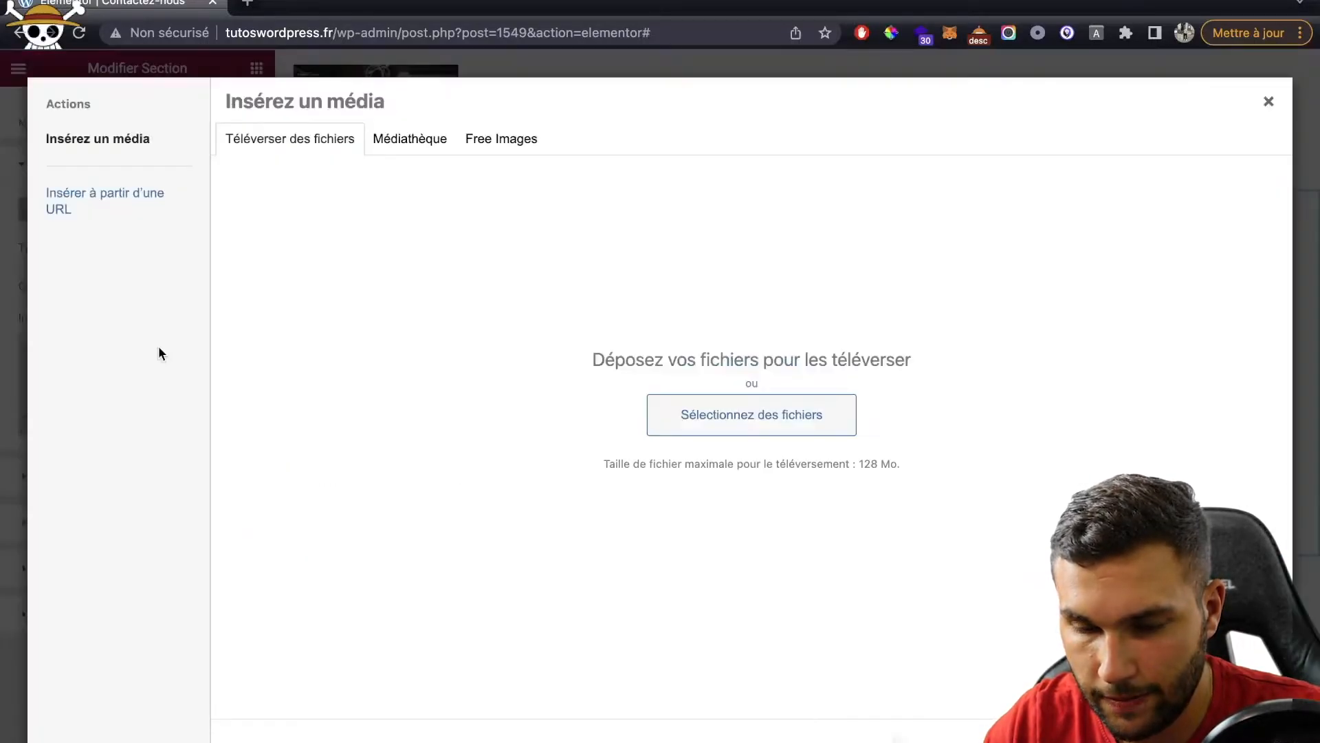
click(402, 146)
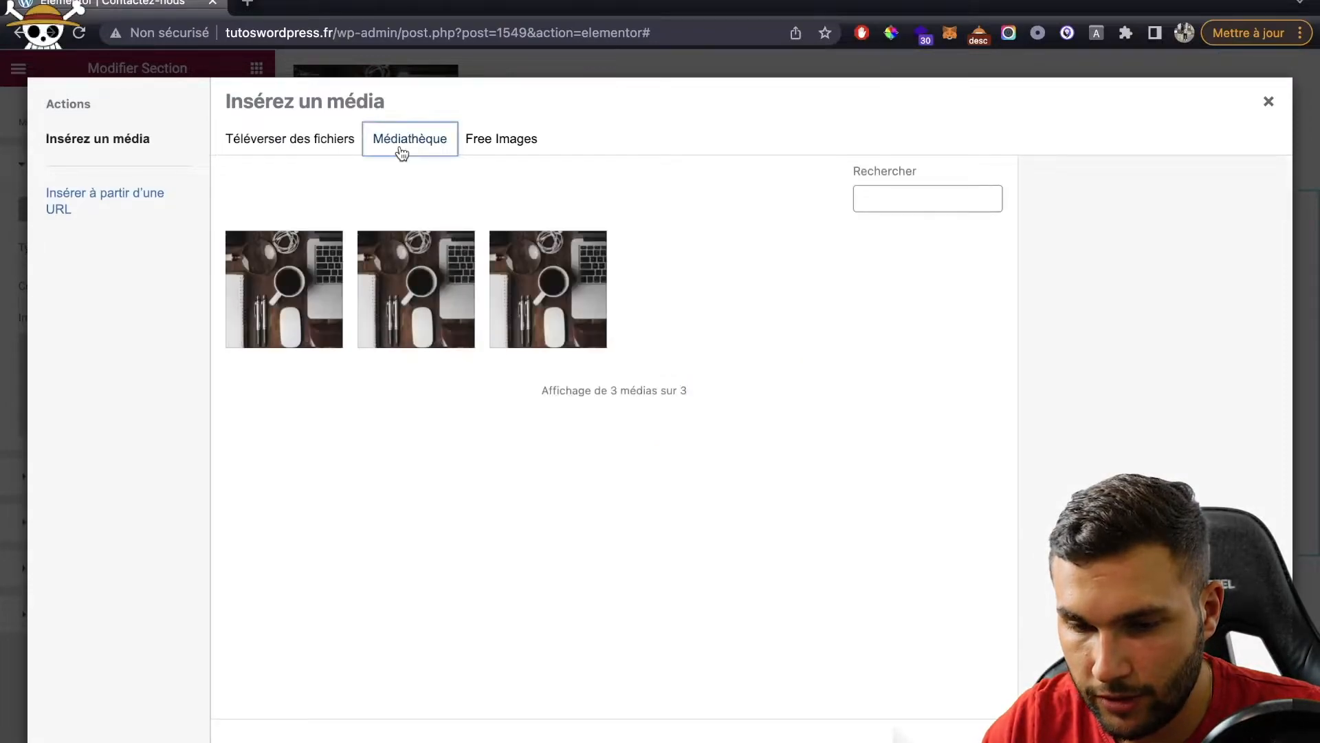
click(339, 279)
click(576, 263)
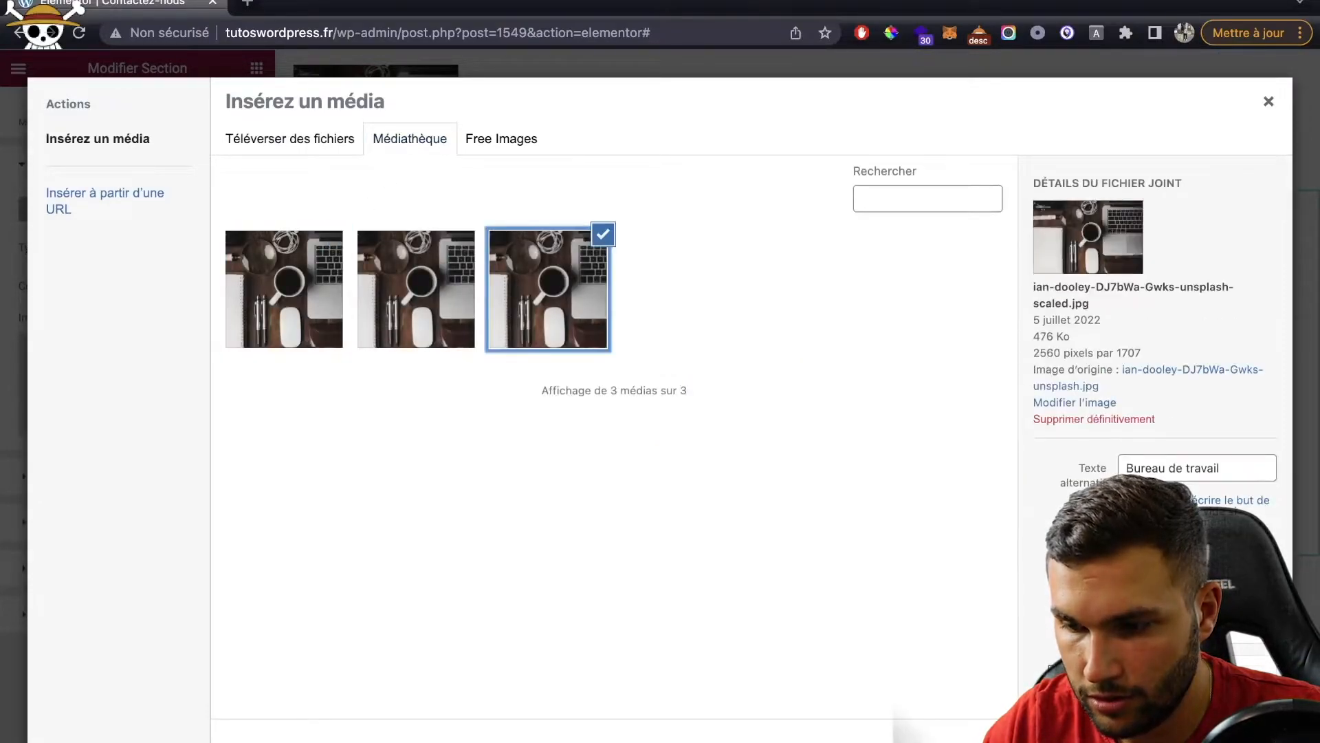
click(1226, 737)
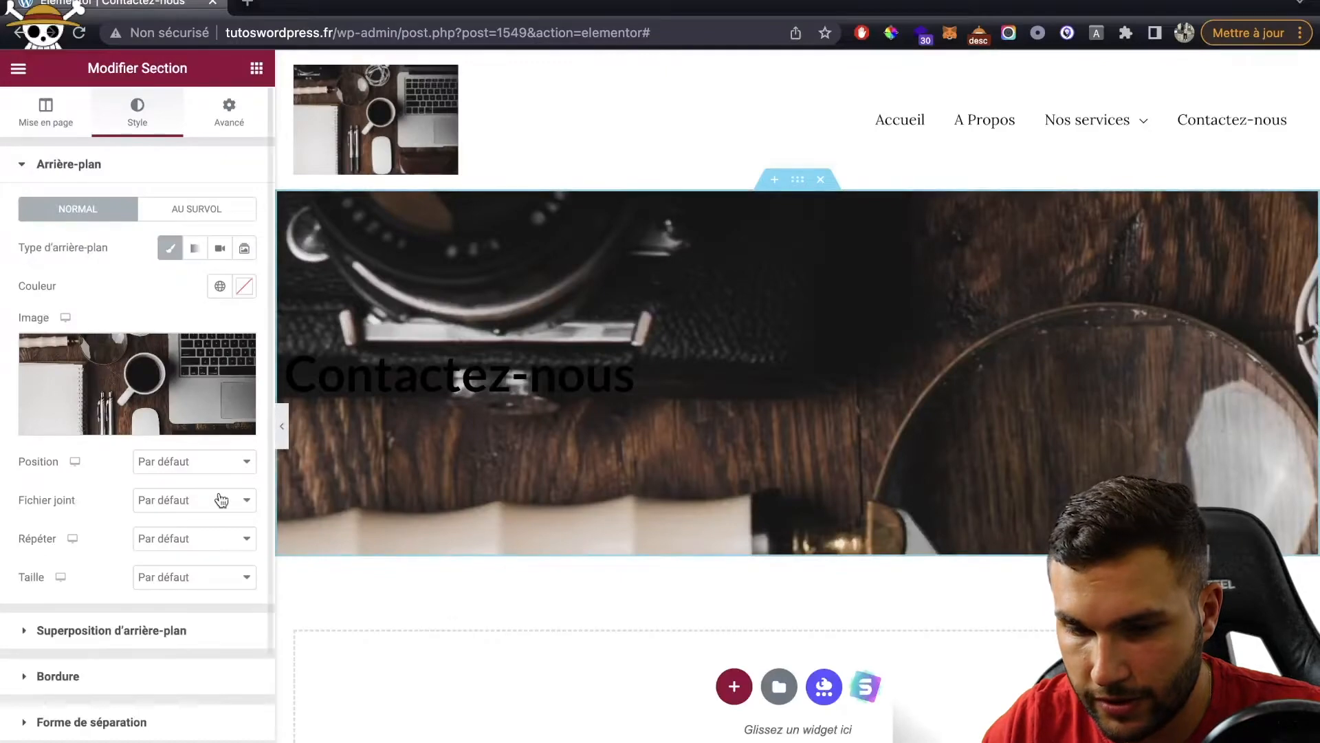
click(152, 576)
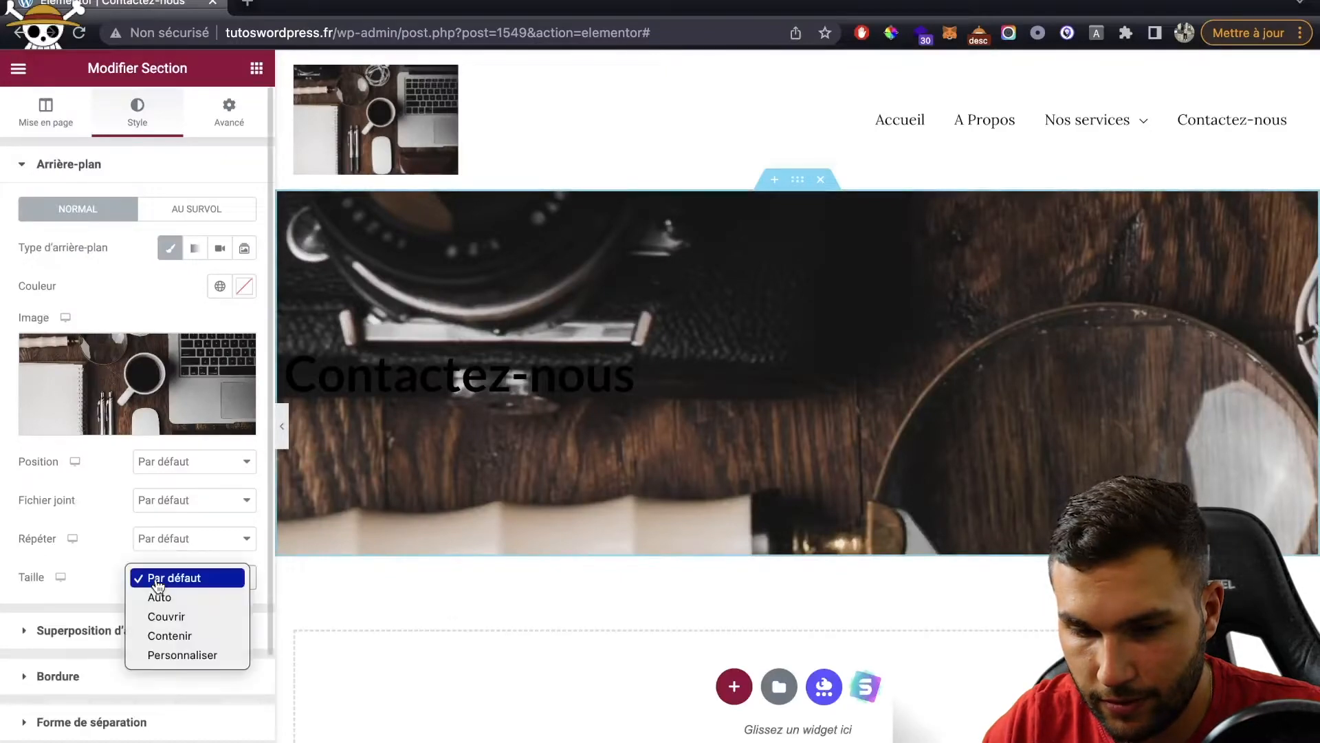
click(168, 614)
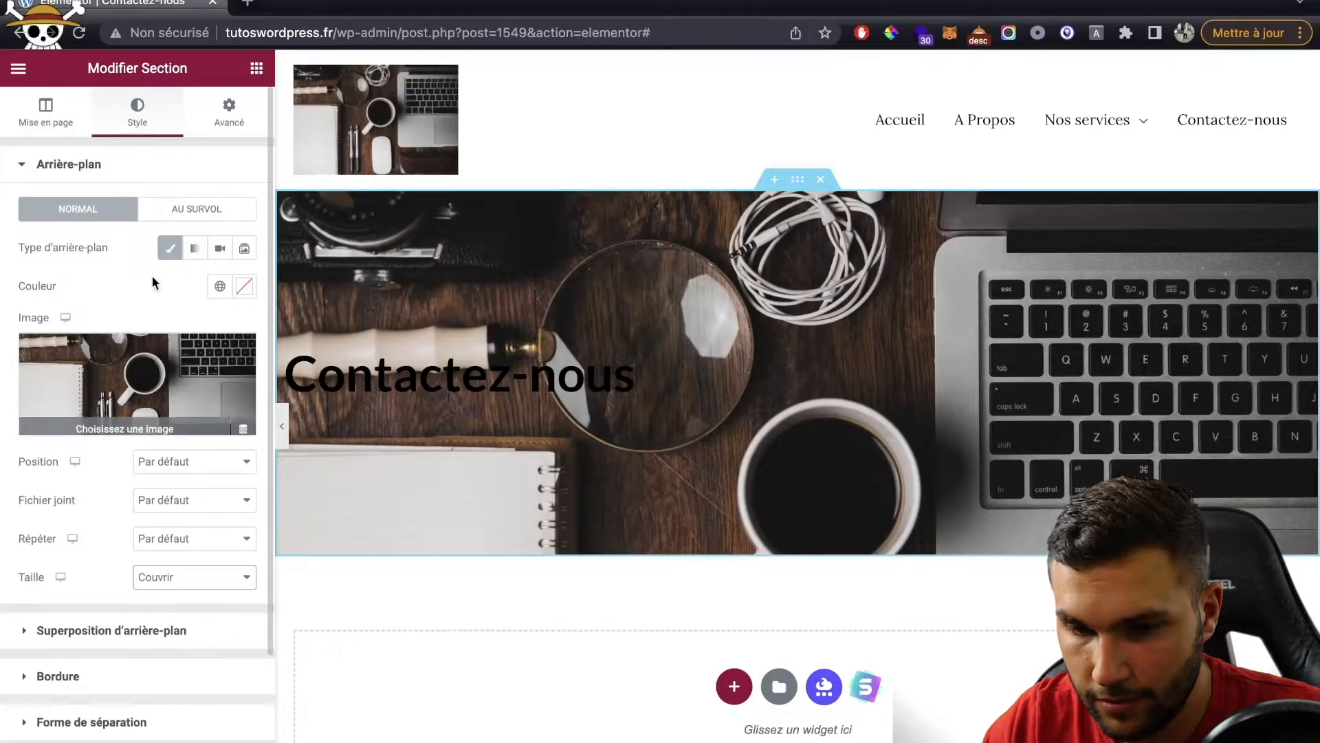
click(148, 165)
Step: Add a classic black colour overlay over the section background
click(141, 209)
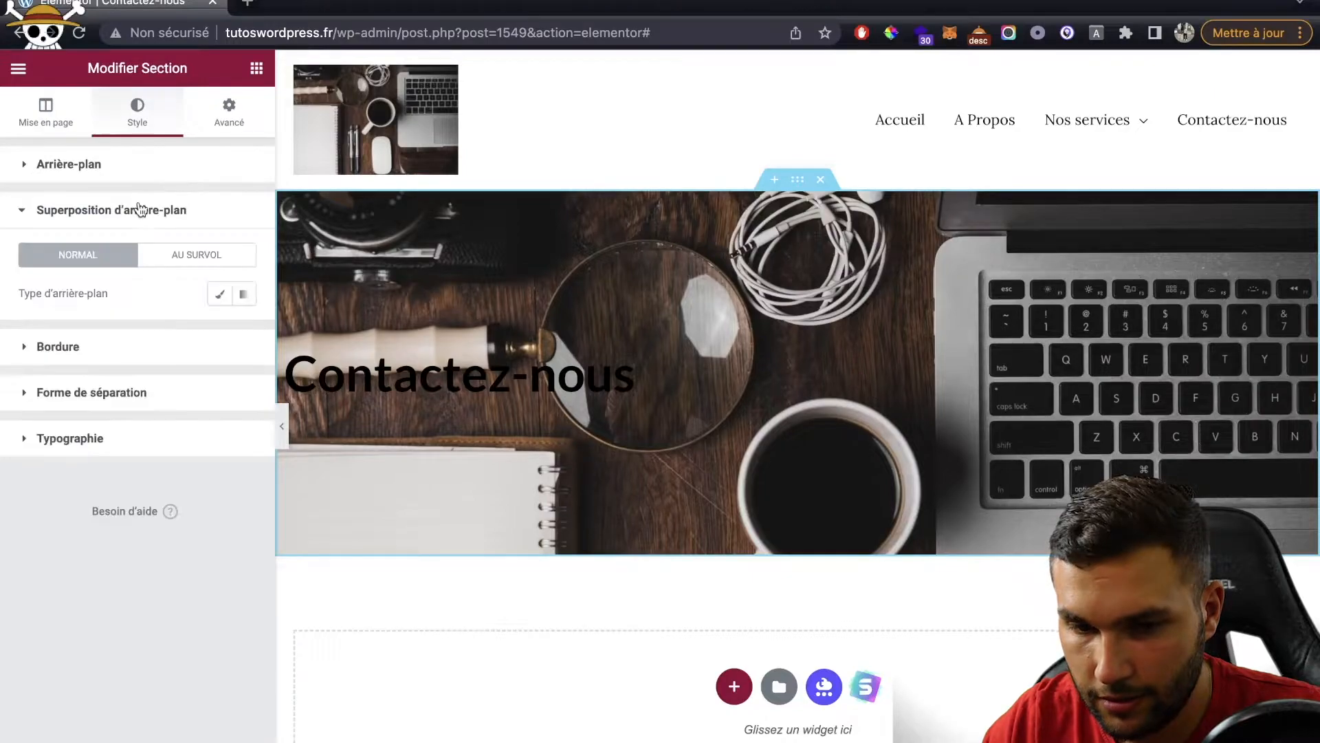
click(220, 294)
click(244, 332)
drag(71, 508, 6, 595)
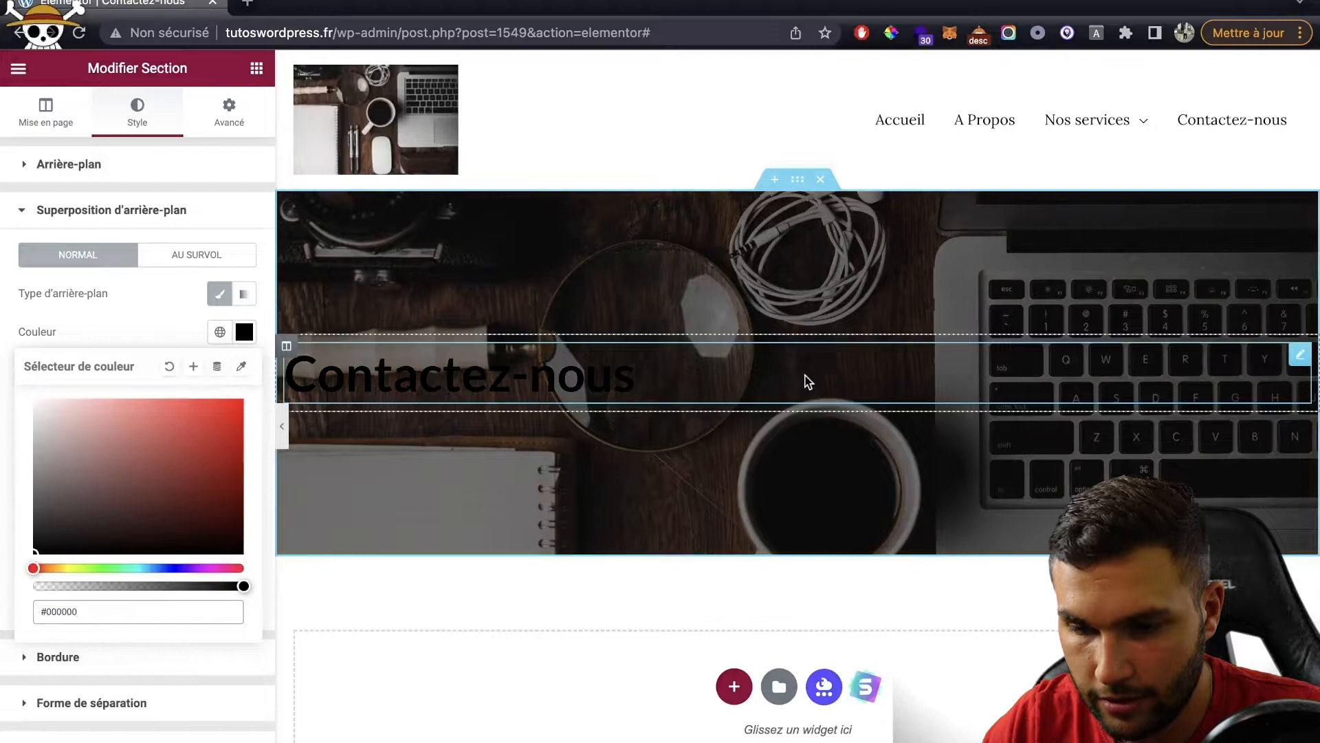
Step: Make the 'Contactez-nous' heading text white (#FFFFFF)
click(808, 382)
click(137, 112)
click(216, 209)
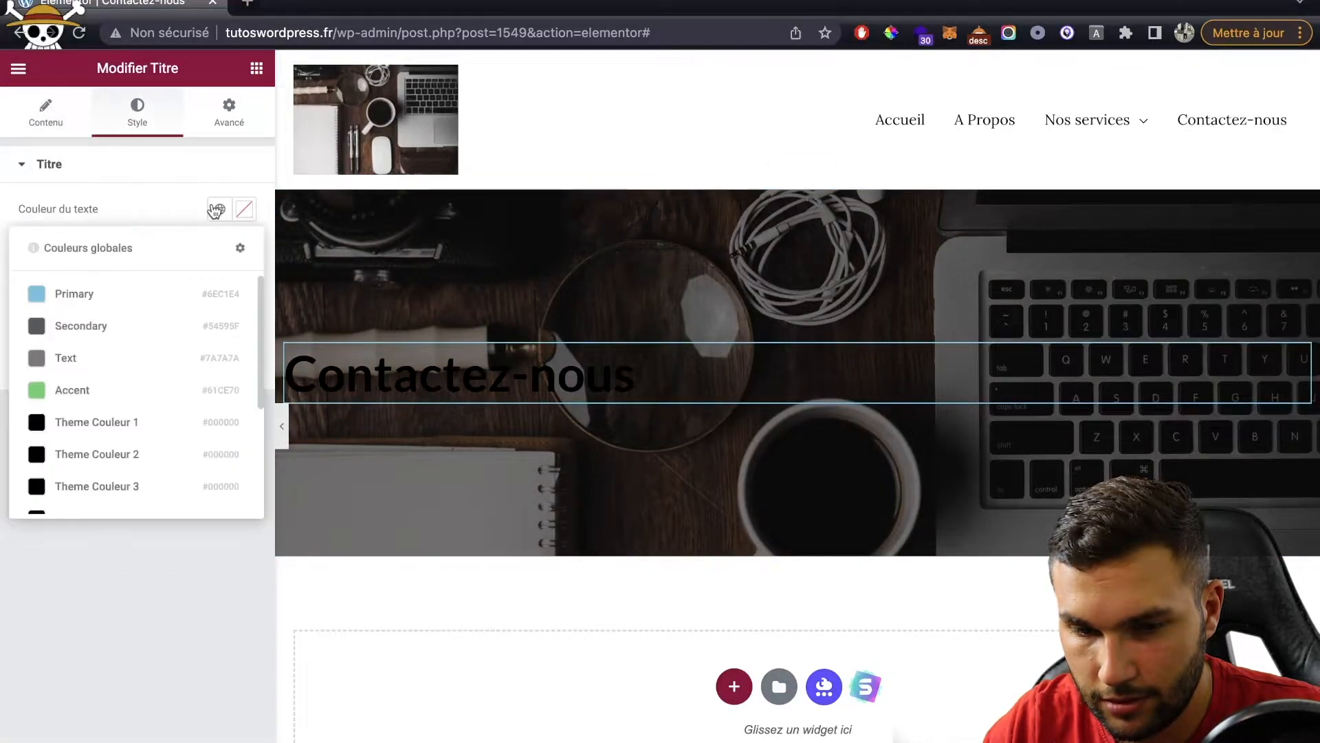
click(245, 209)
drag(158, 323, 1, 219)
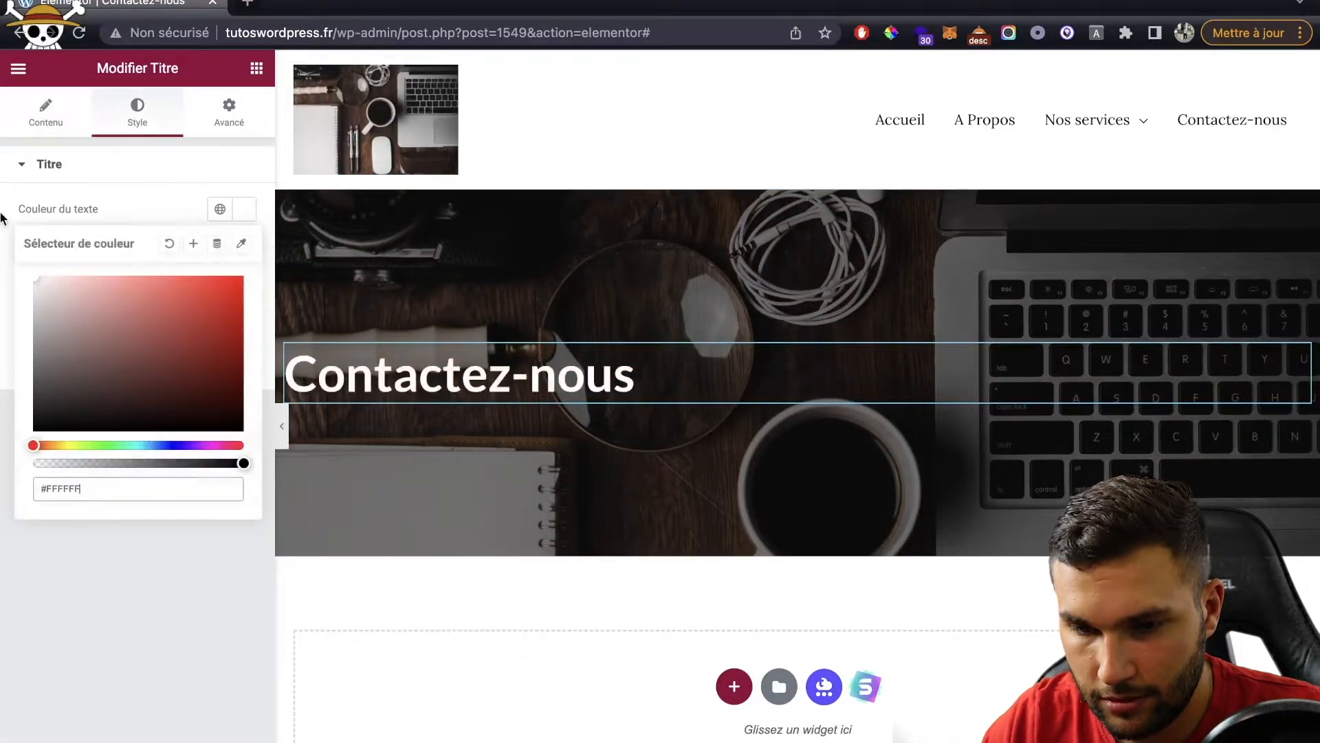
click(156, 182)
scroll(811, 551, down, 6)
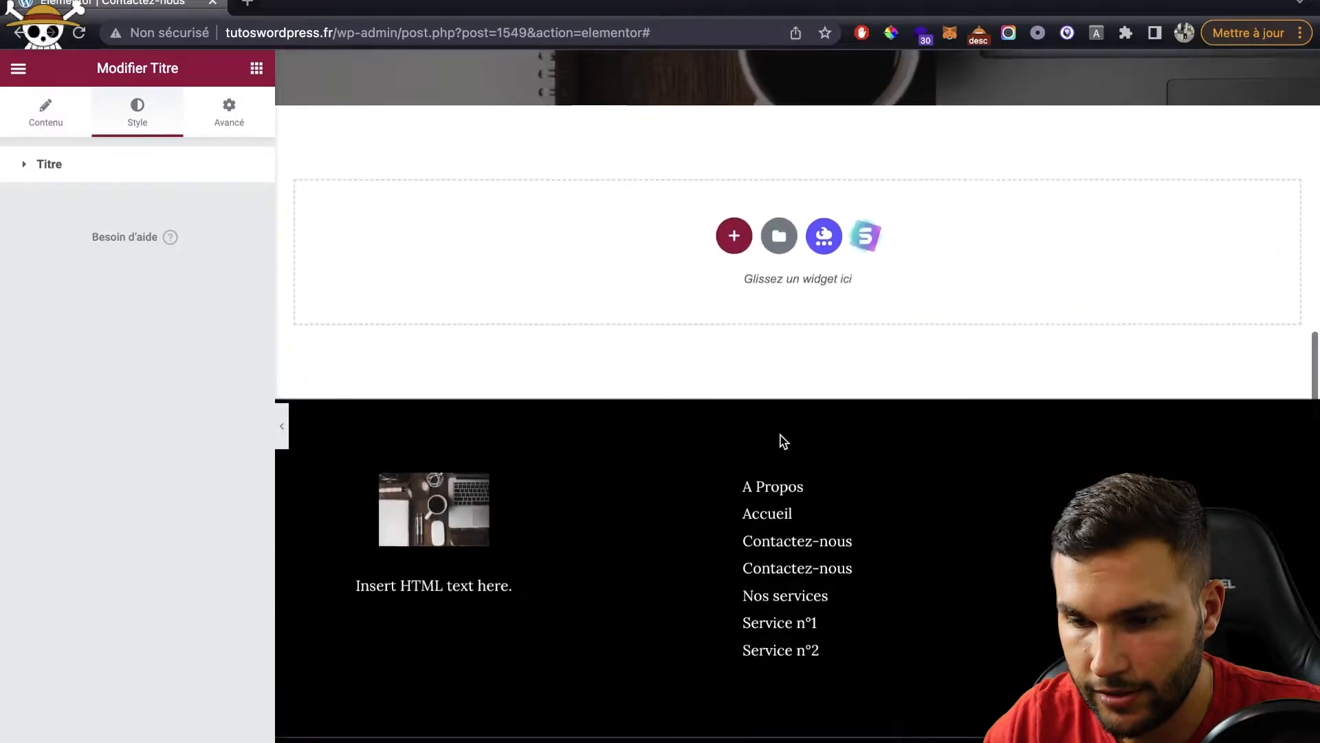
scroll(784, 441, up, 5)
Step: Add a two-column section below the header with 100 margin
click(734, 533)
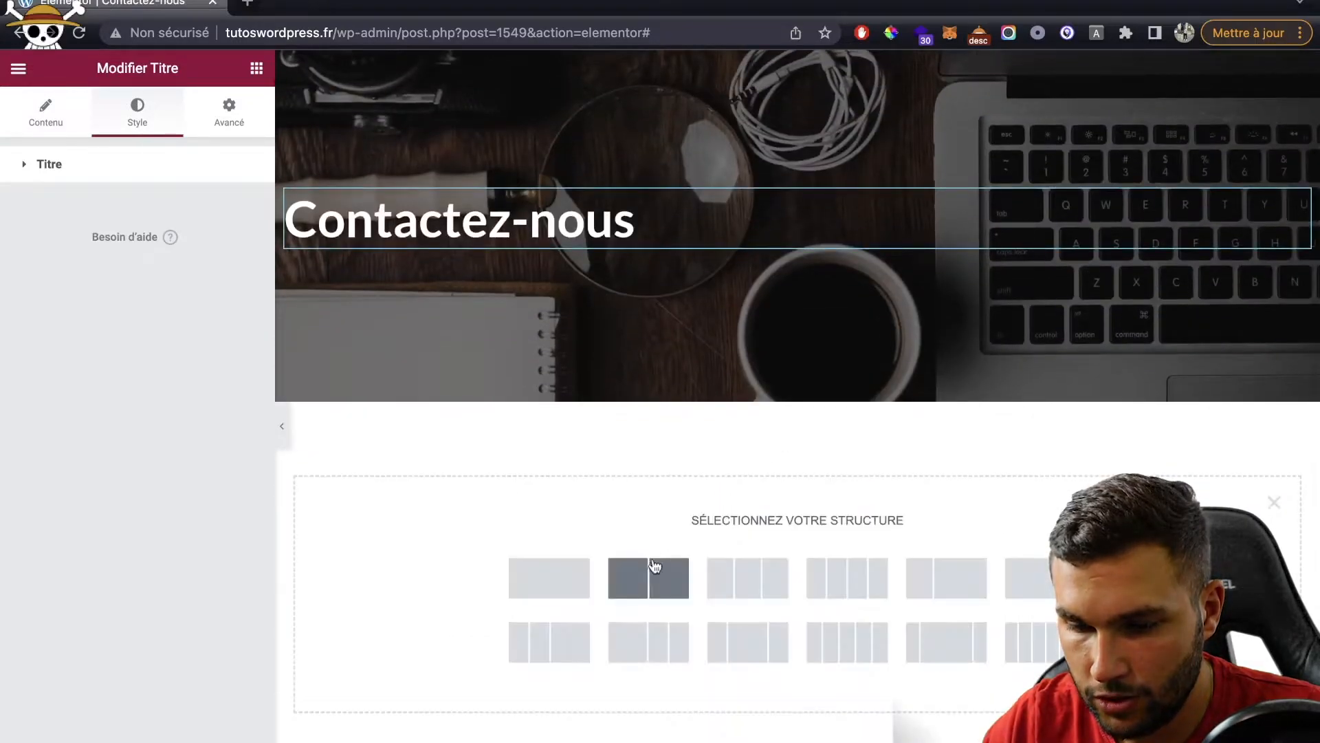
click(655, 566)
click(216, 121)
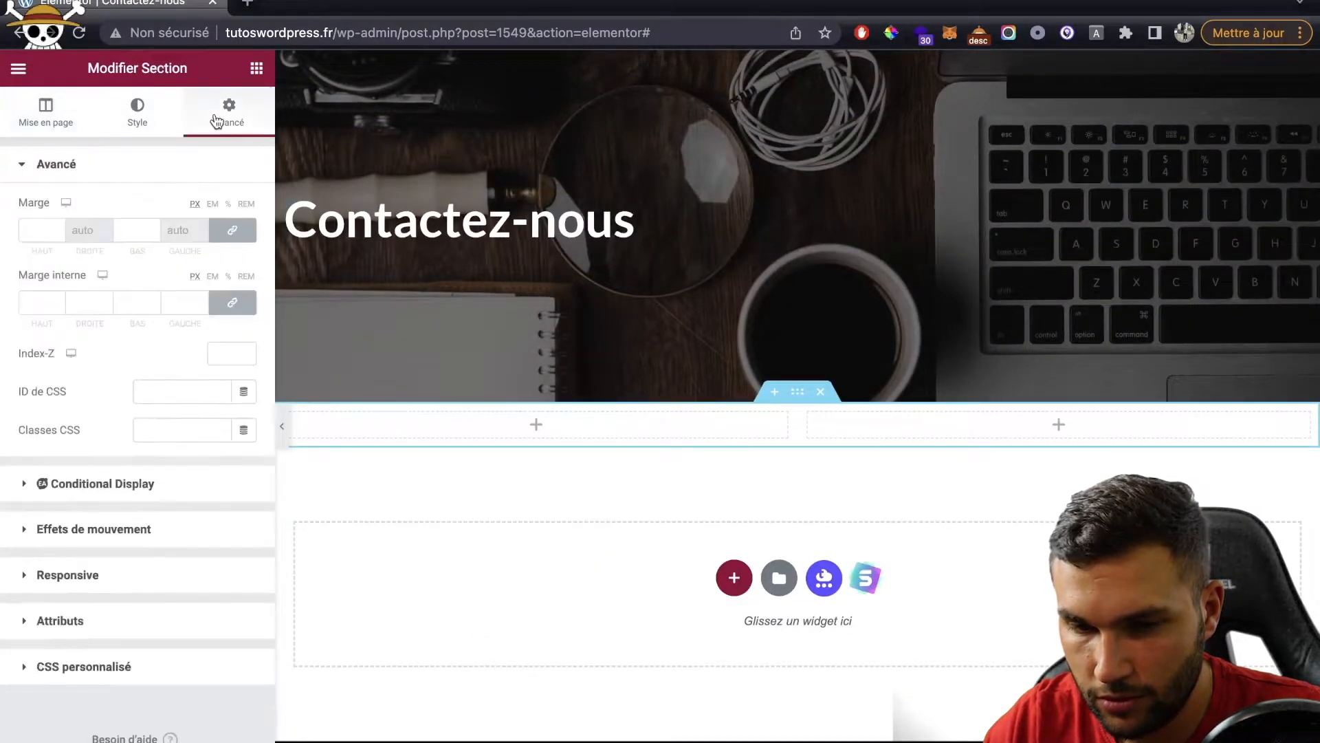
click(127, 229)
text(100)
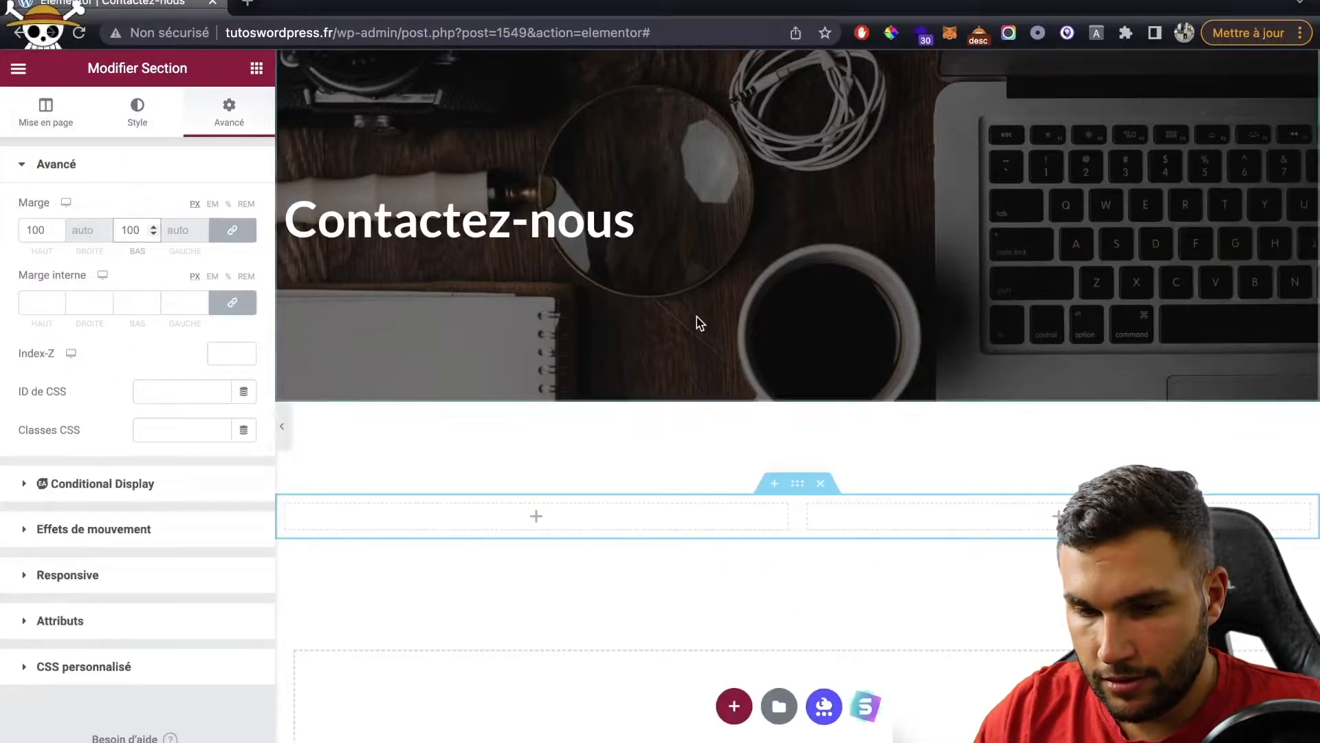
scroll(696, 316, down, 2)
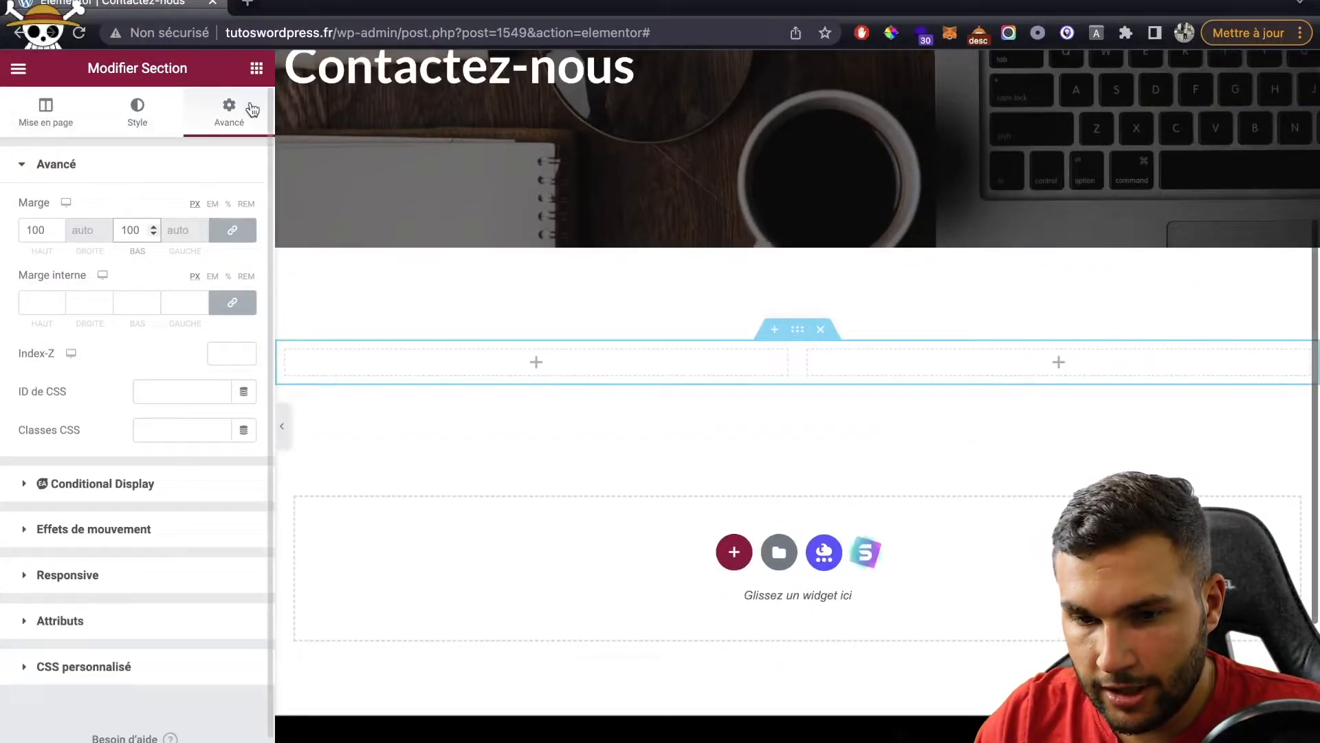
Step: Add a heading to the left column: 'Si vous avez une questions, n'hésitez pas à nous contacter'
click(256, 68)
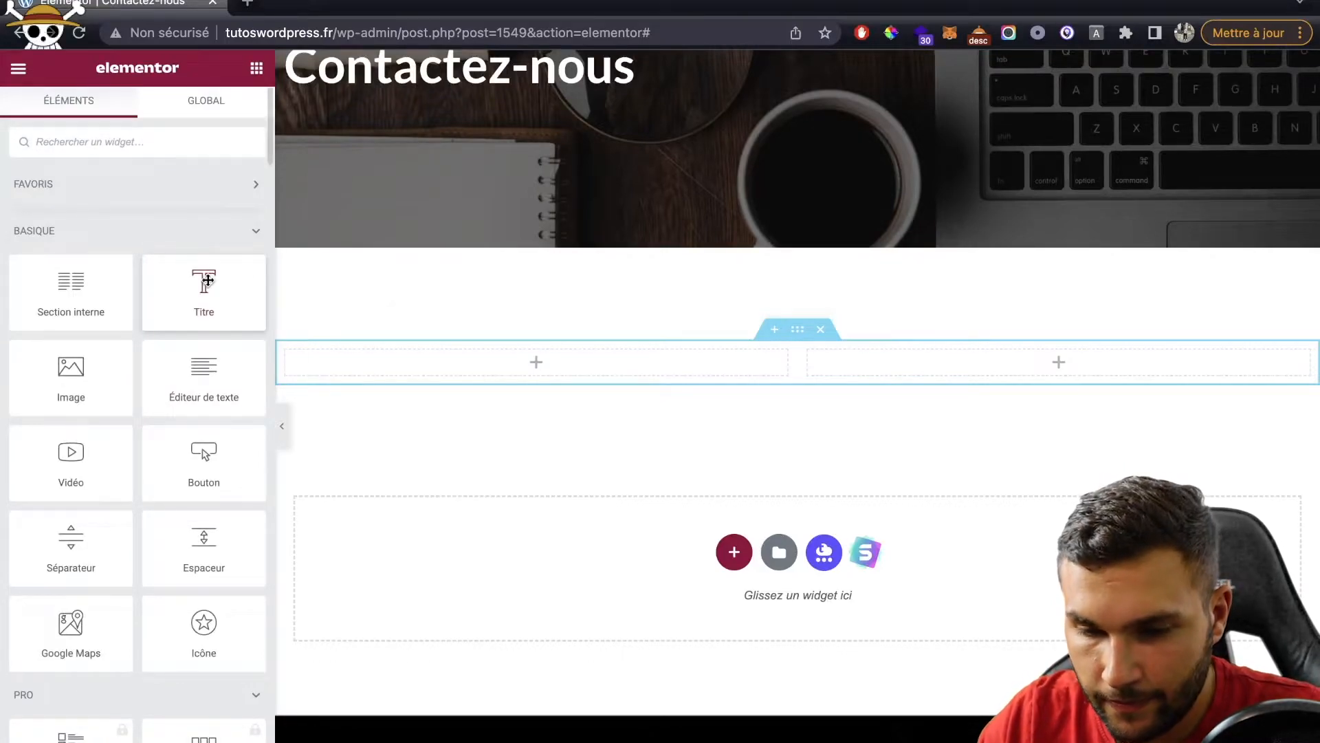
drag(203, 289, 502, 371)
triple_click(162, 273)
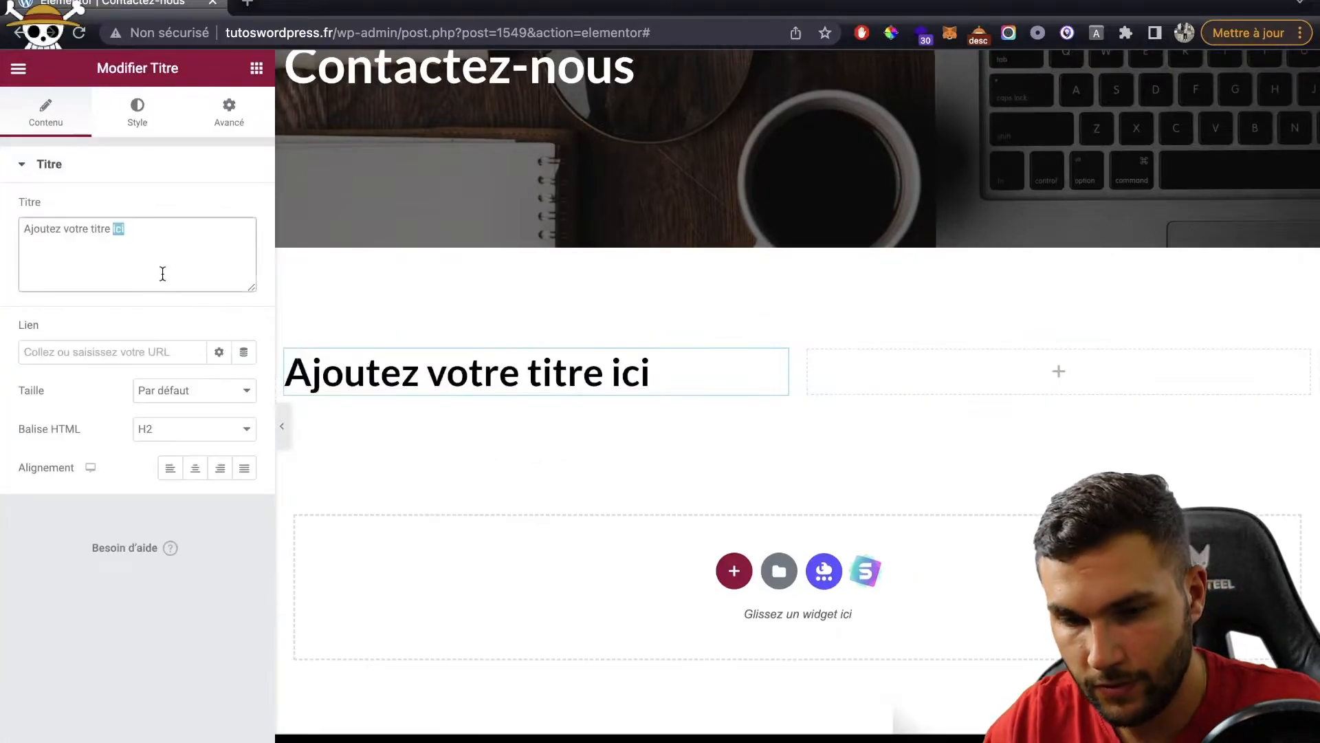
text(Si vous avez)
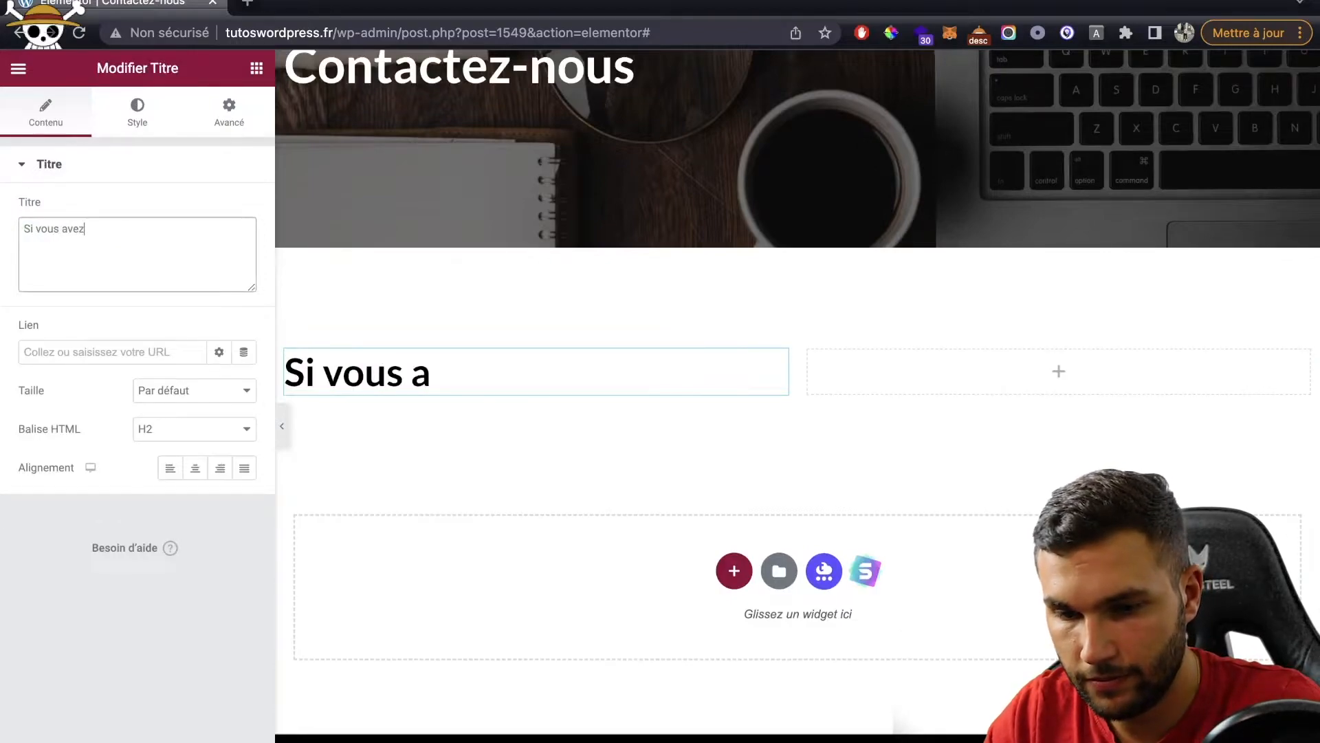
text( une questions)
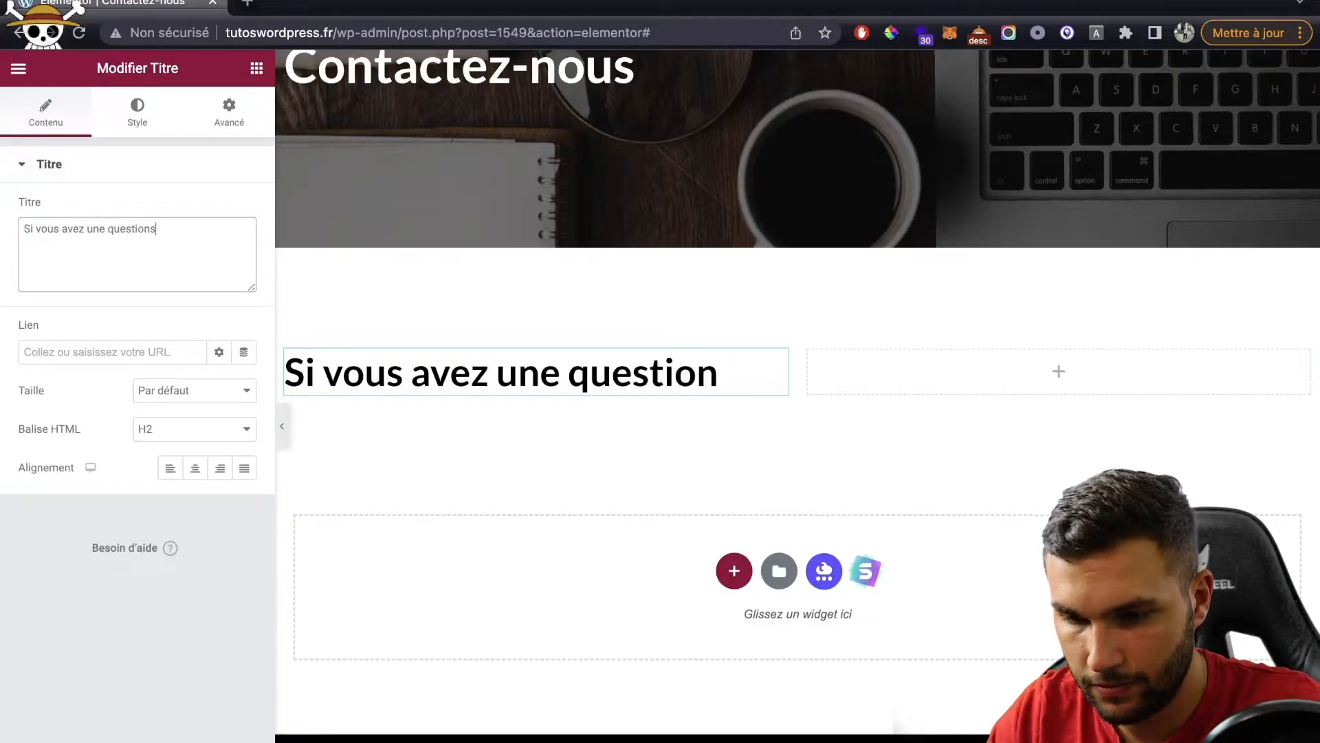
text(, n'h)
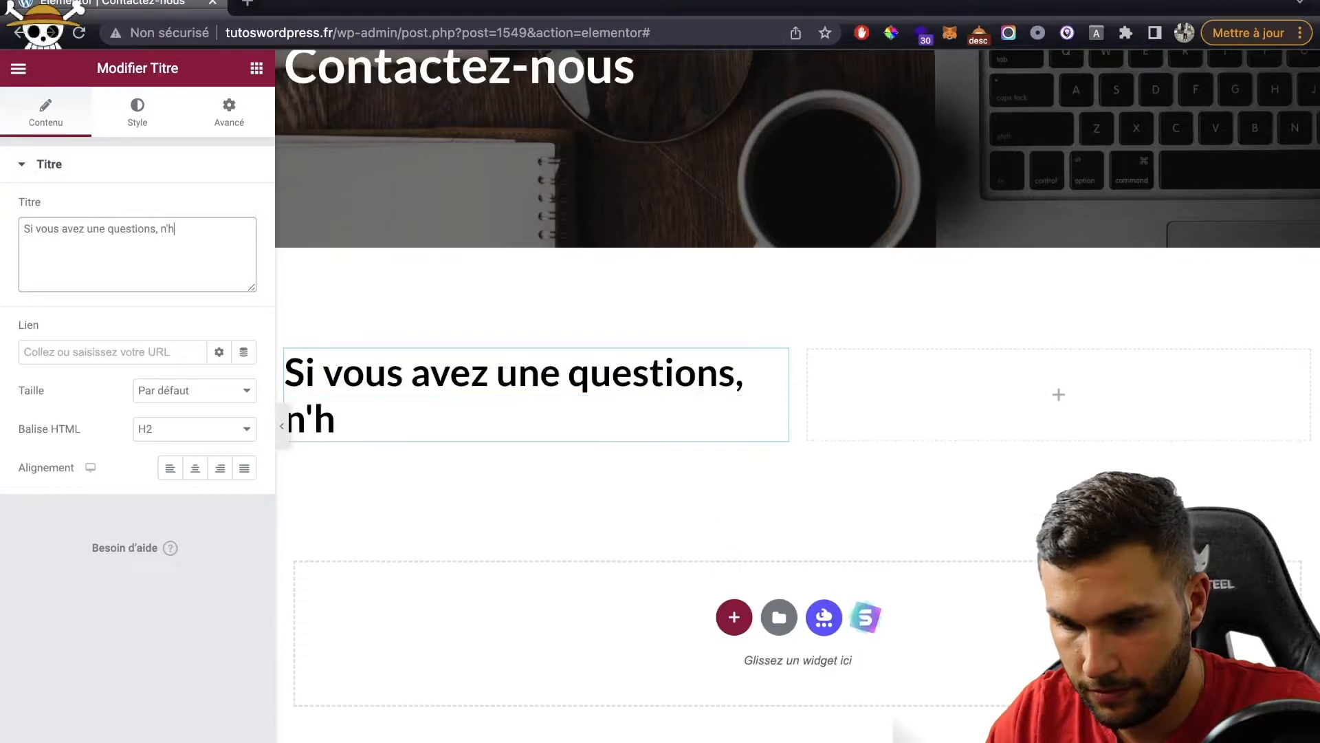
text(ésitez pas à n)
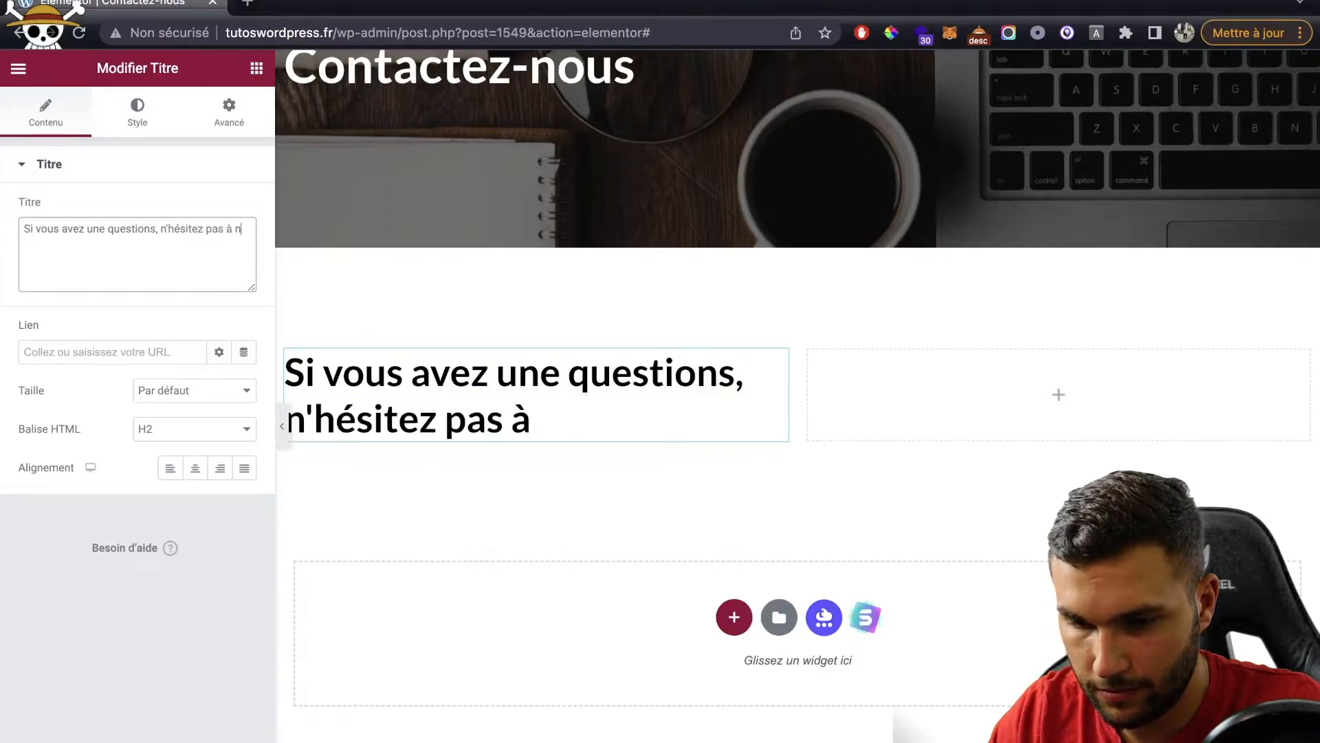
text(ous contacter !)
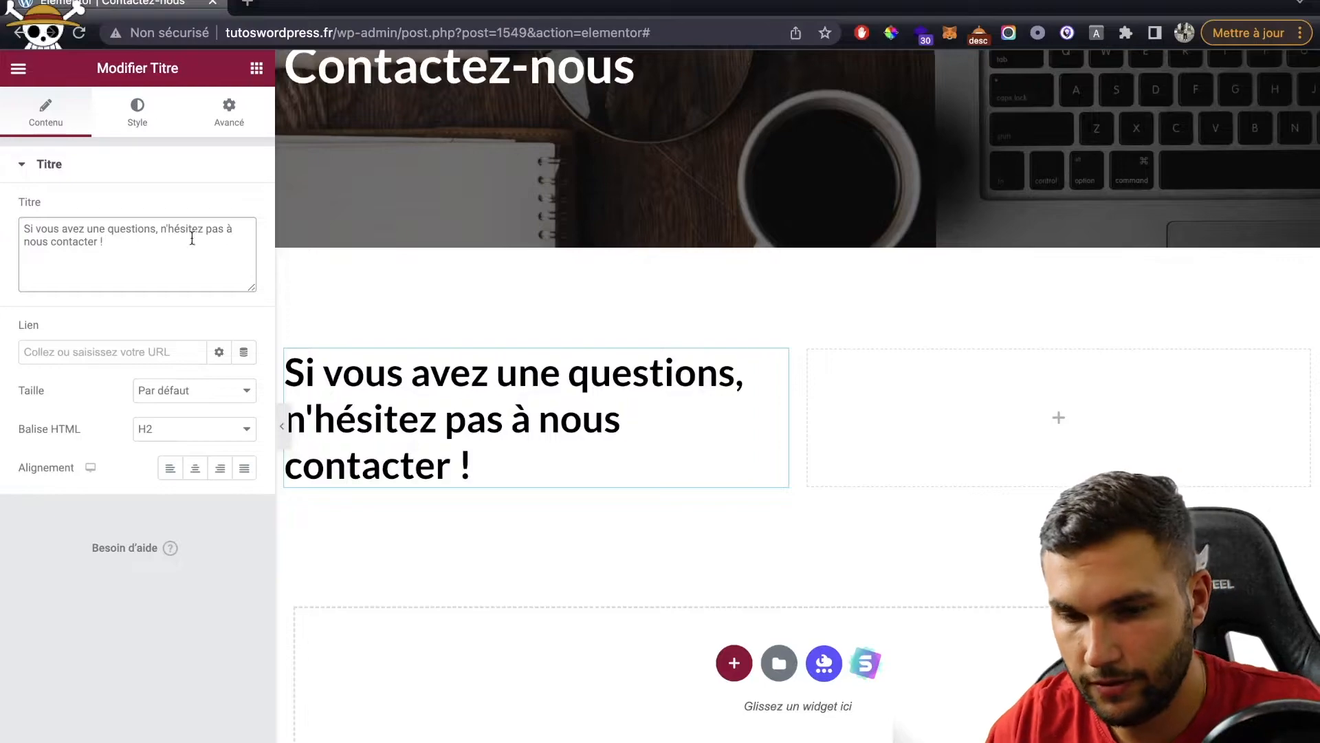
click(256, 67)
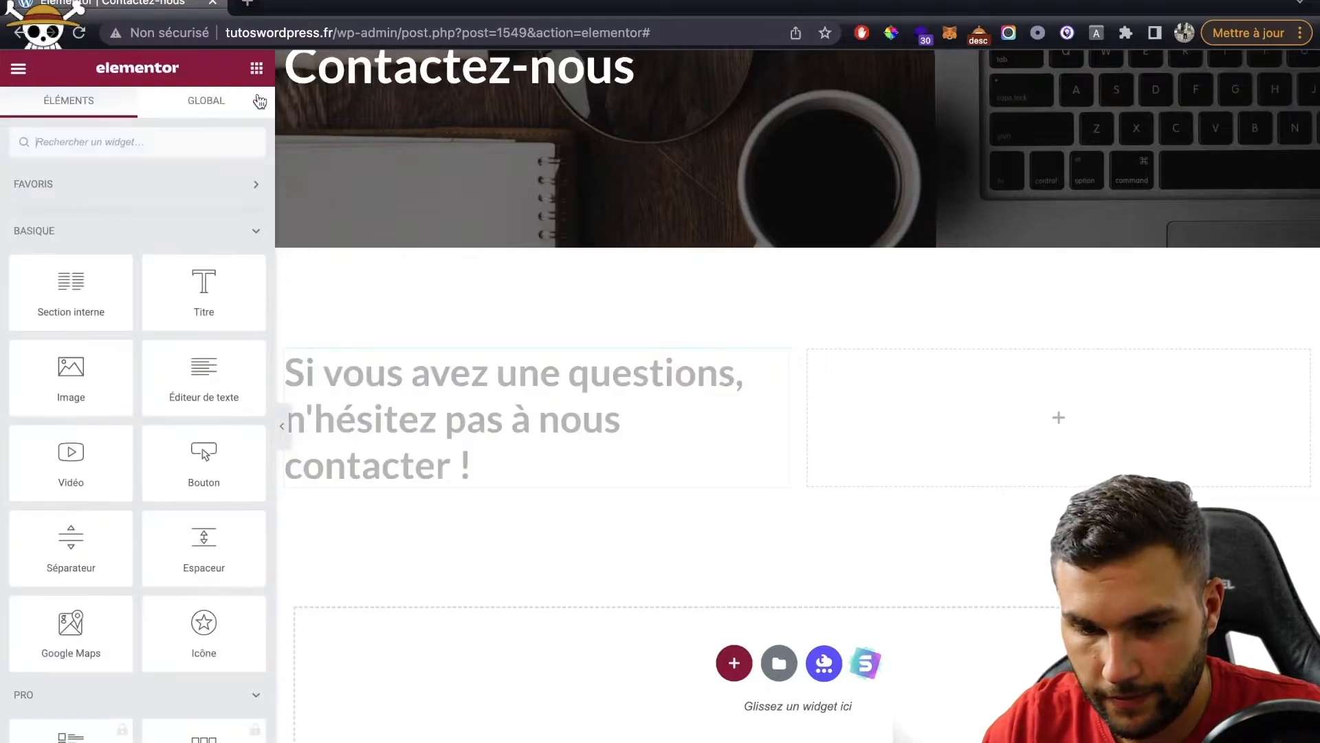
Step: Add a separator under the heading with width 10 and weight 2
drag(103, 532, 463, 463)
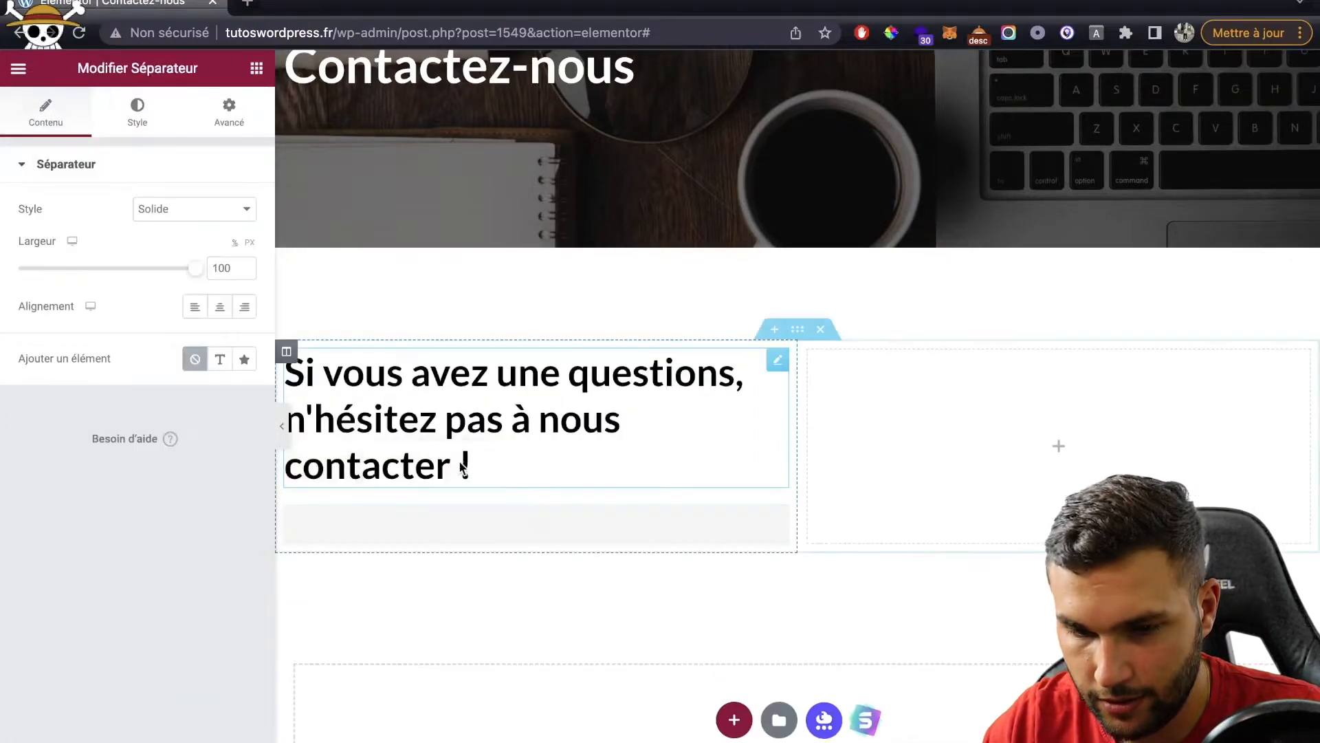
key(BackSpace)
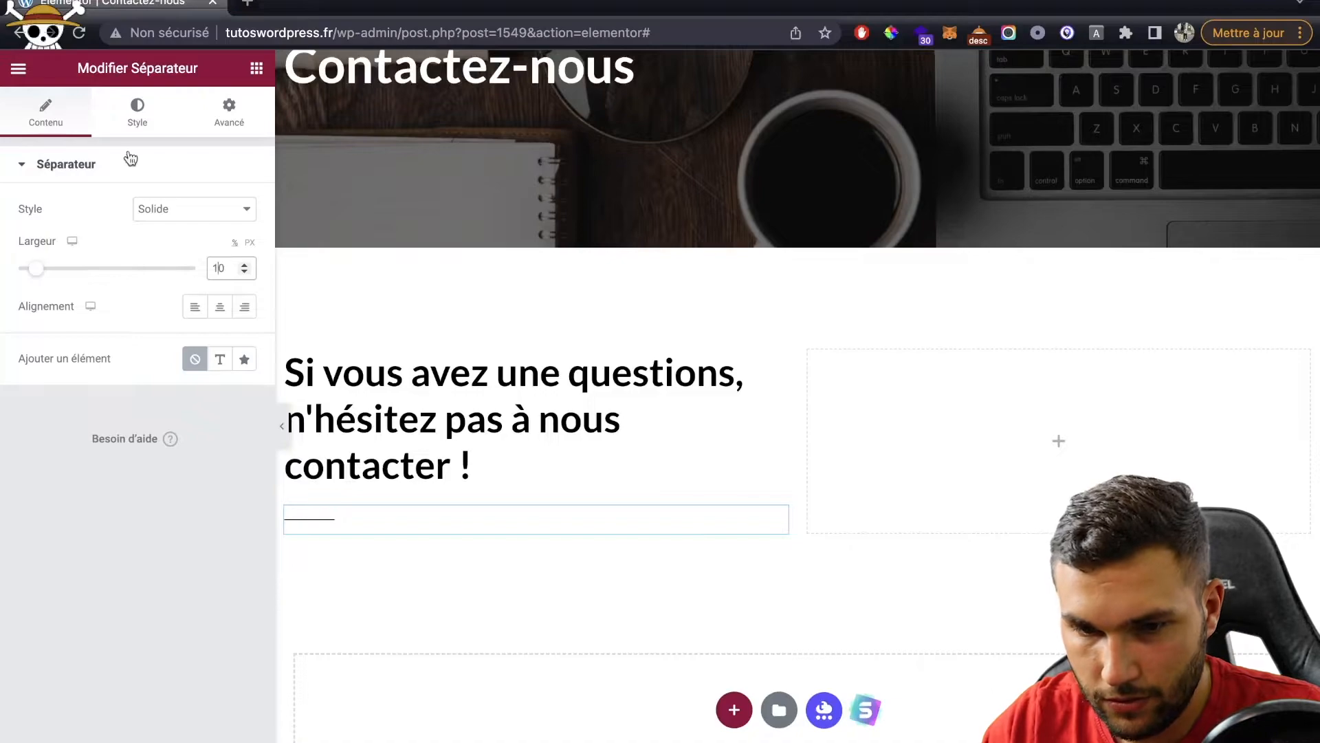
click(128, 122)
text(2)
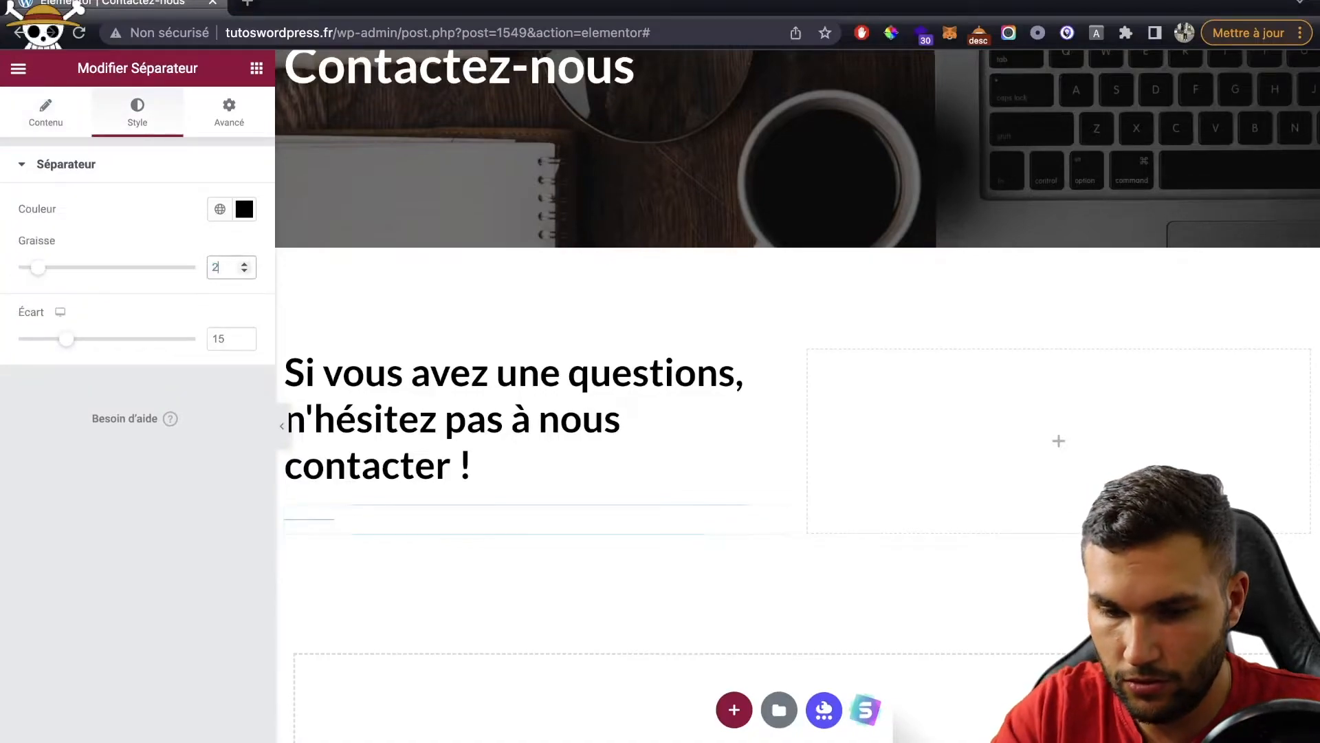
Step: Add an icon list widget below the separator
click(254, 74)
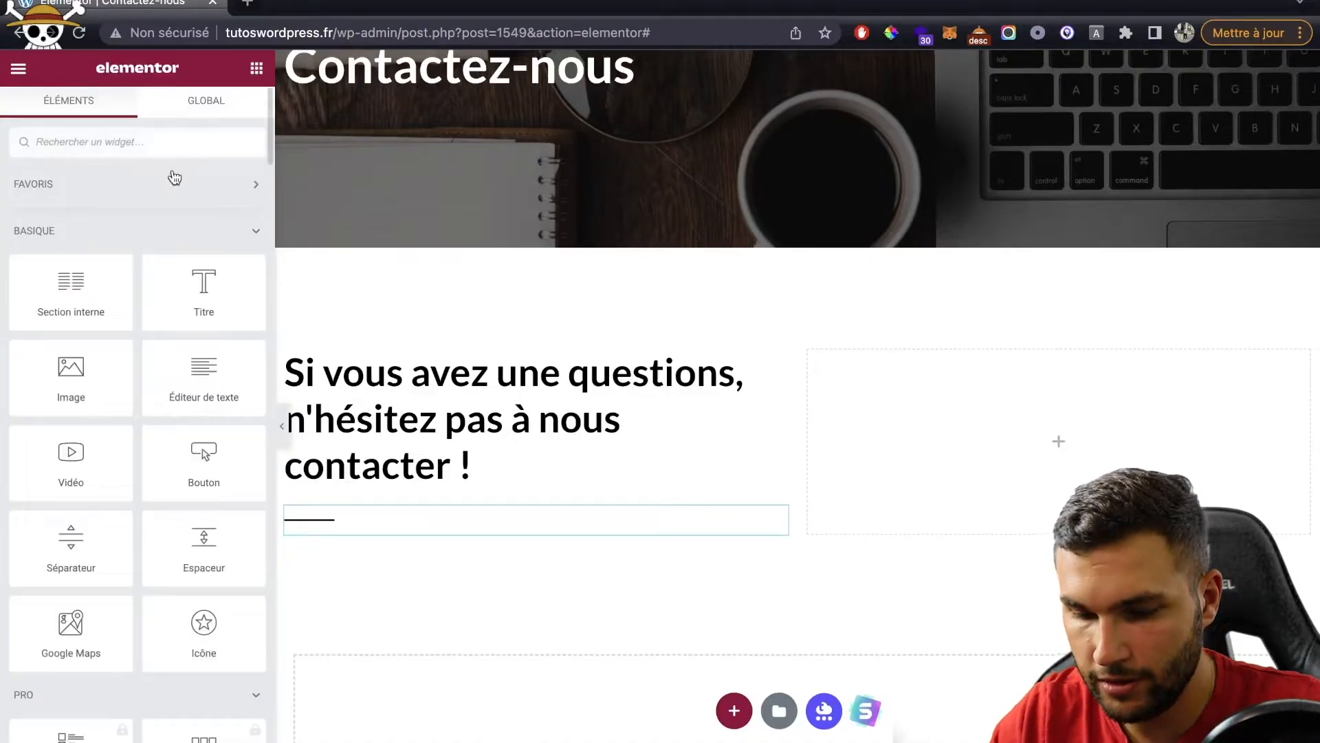
text(list)
drag(88, 230, 454, 534)
scroll(453, 533, down, 2)
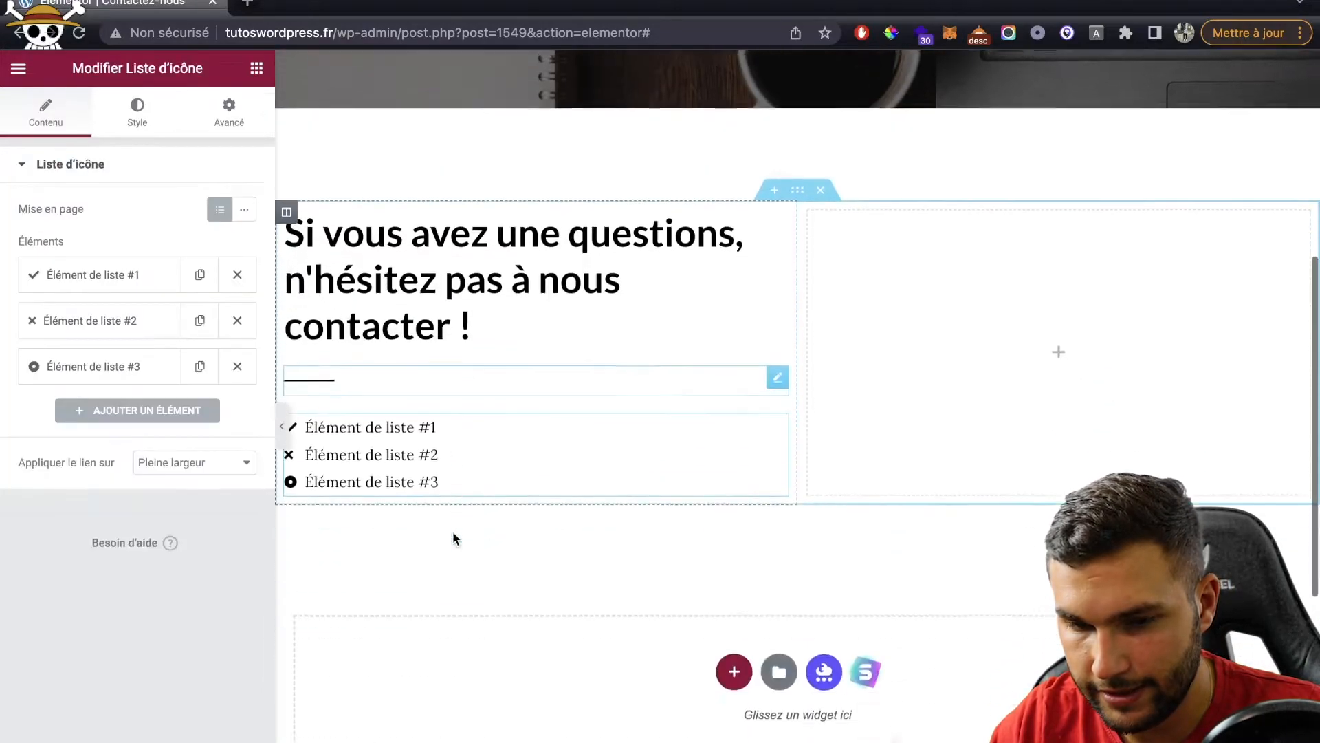
Step: Give the first list item the Phone alt icon
click(86, 285)
click(96, 410)
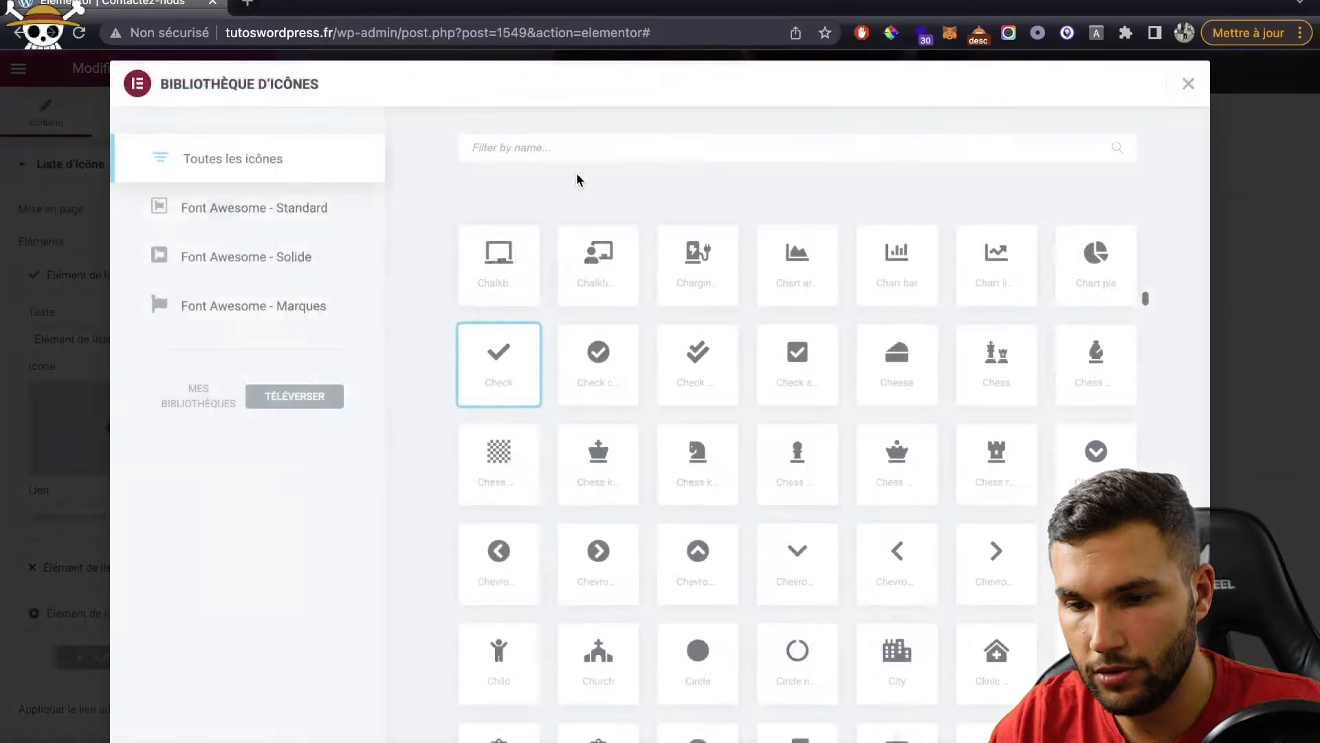
click(595, 158)
text(pho)
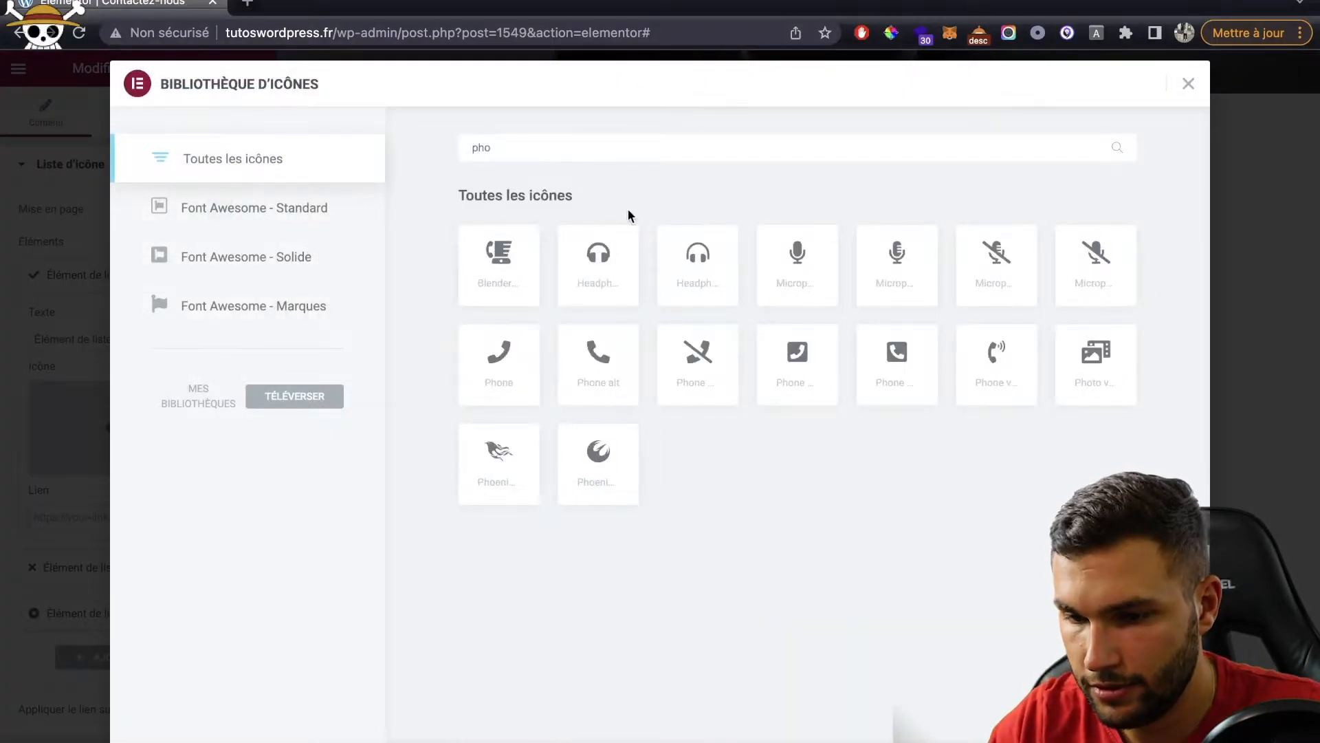
click(622, 397)
click(1155, 736)
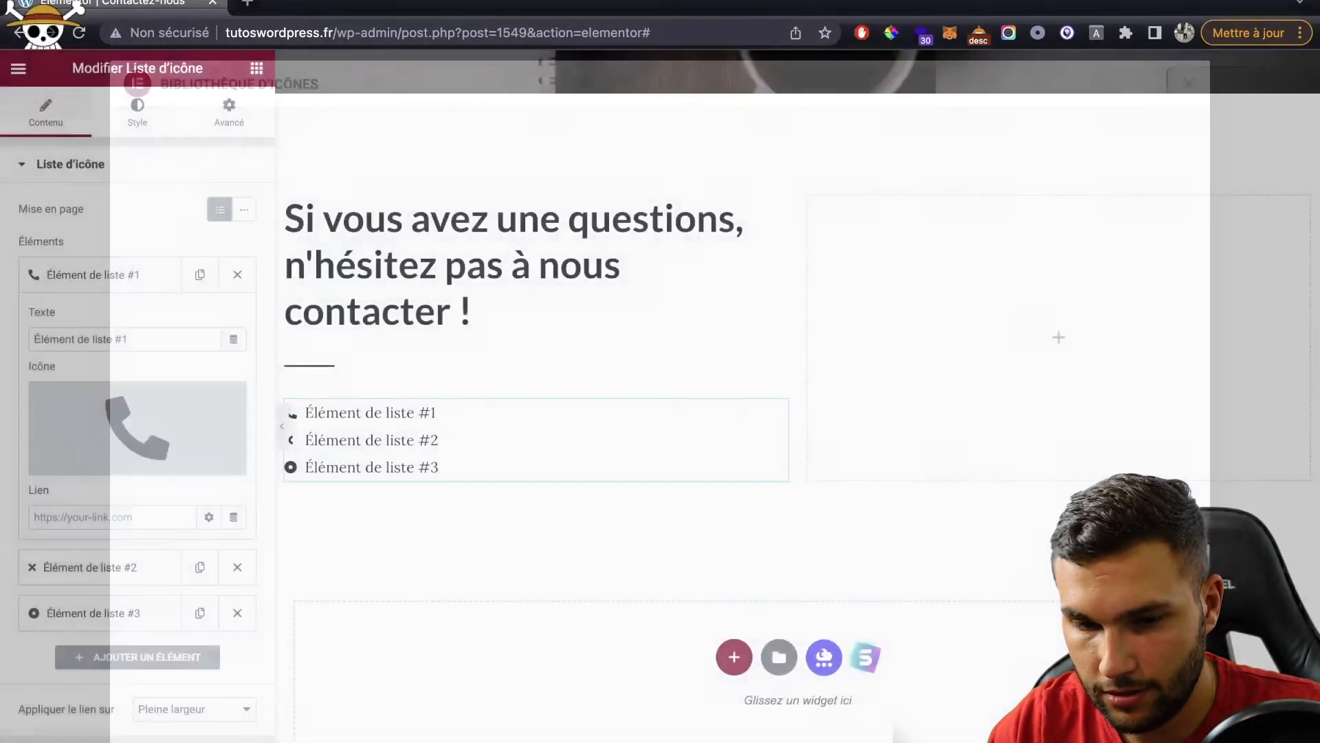
Step: Give the second list item an Envelope icon
click(91, 568)
click(128, 474)
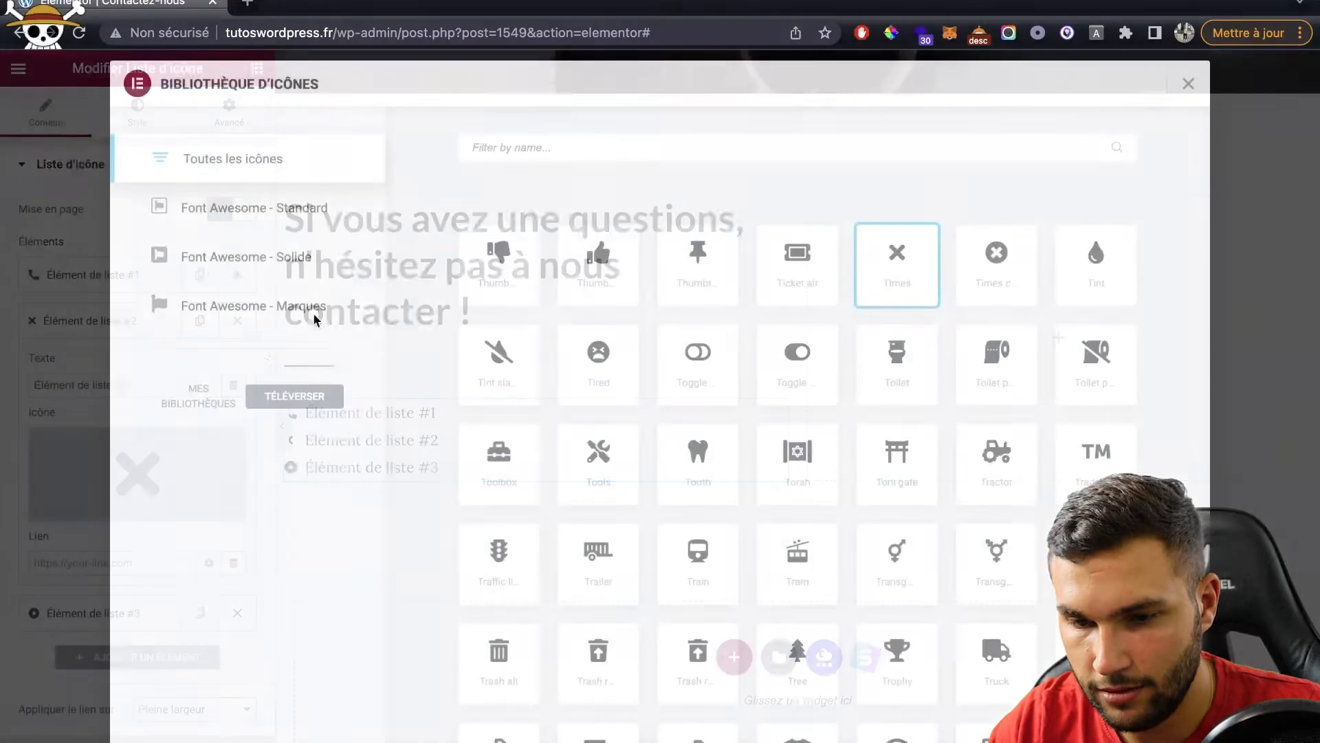
text(mail)
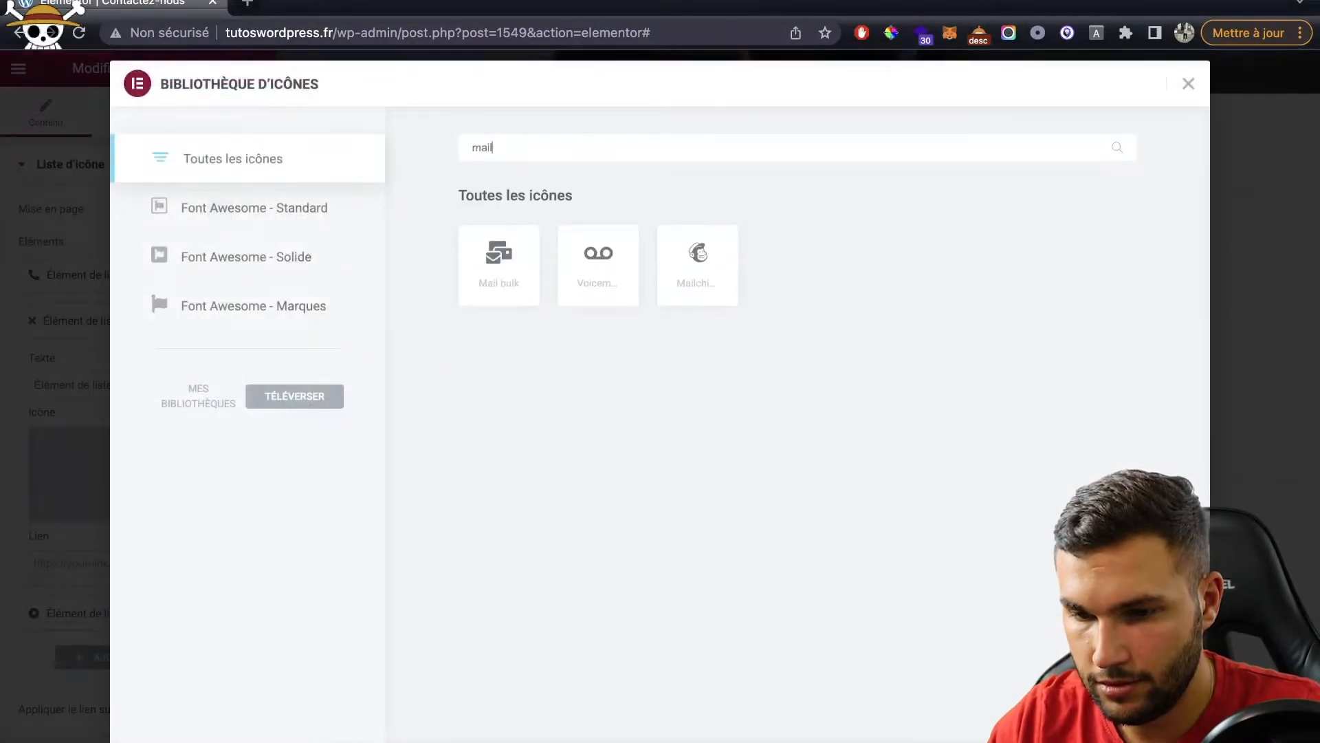
click(503, 280)
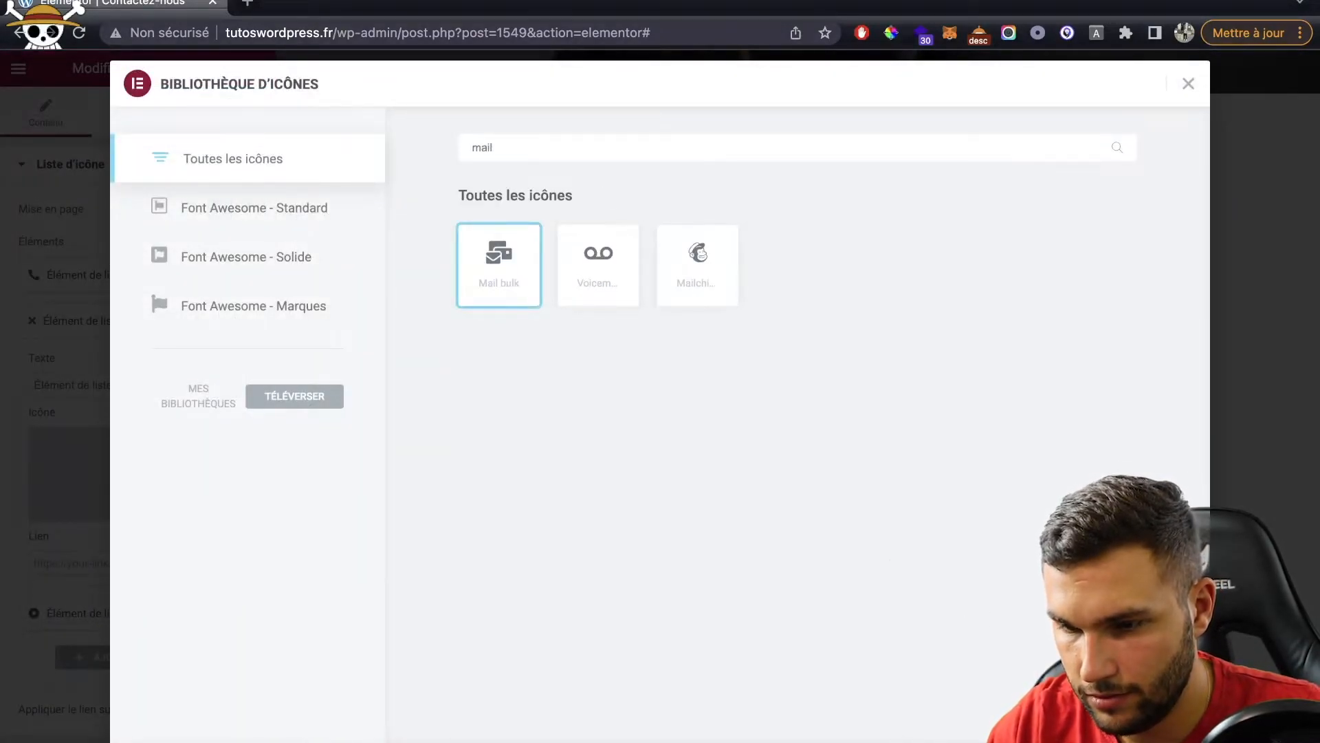
key(BackSpace)
text(send)
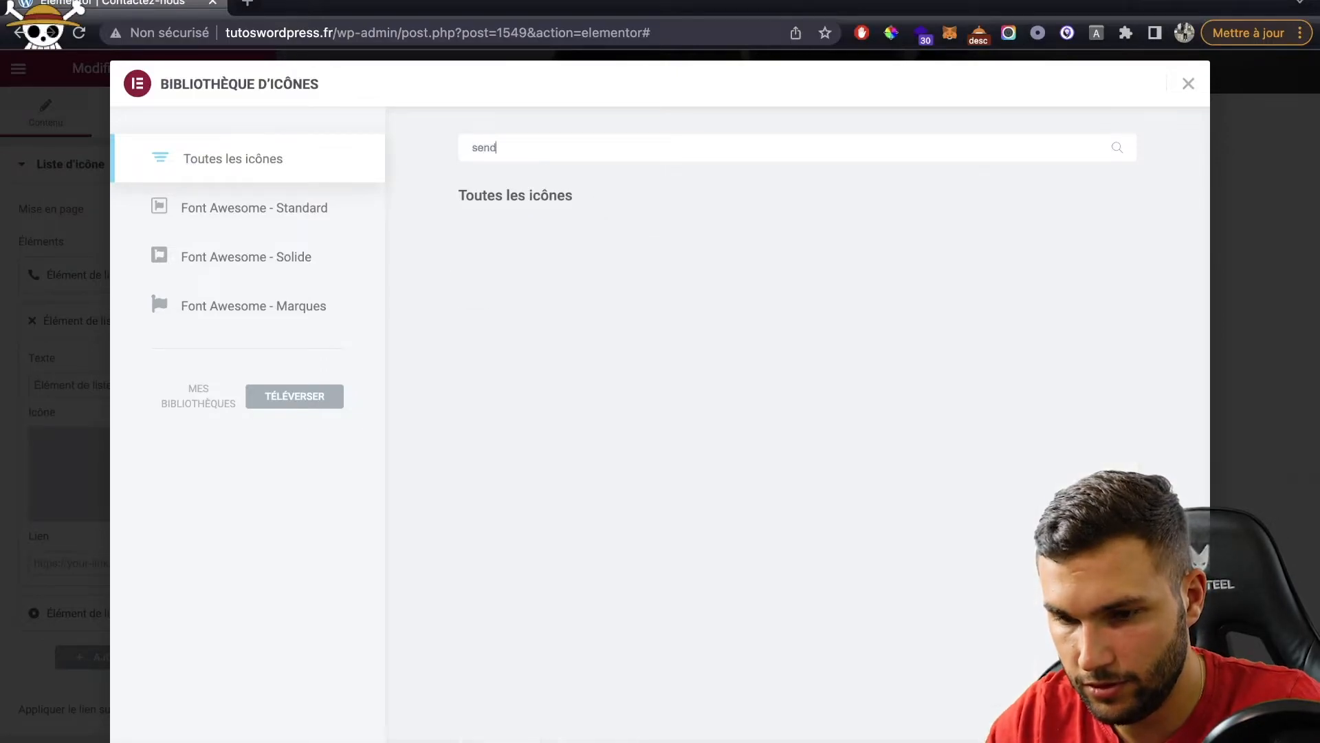
key(BackSpace)
key(BackSpace)
key(BackSpace)
key(BackSpace)
text(envel)
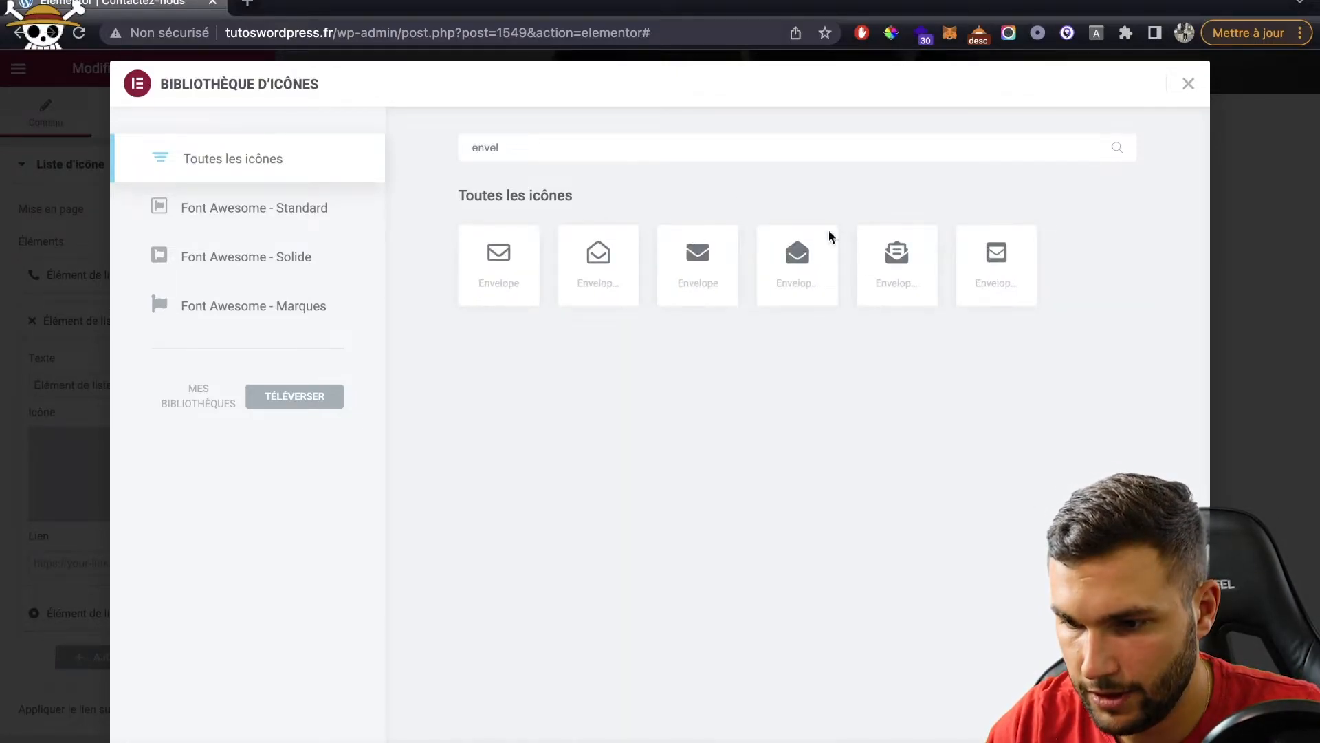
click(893, 293)
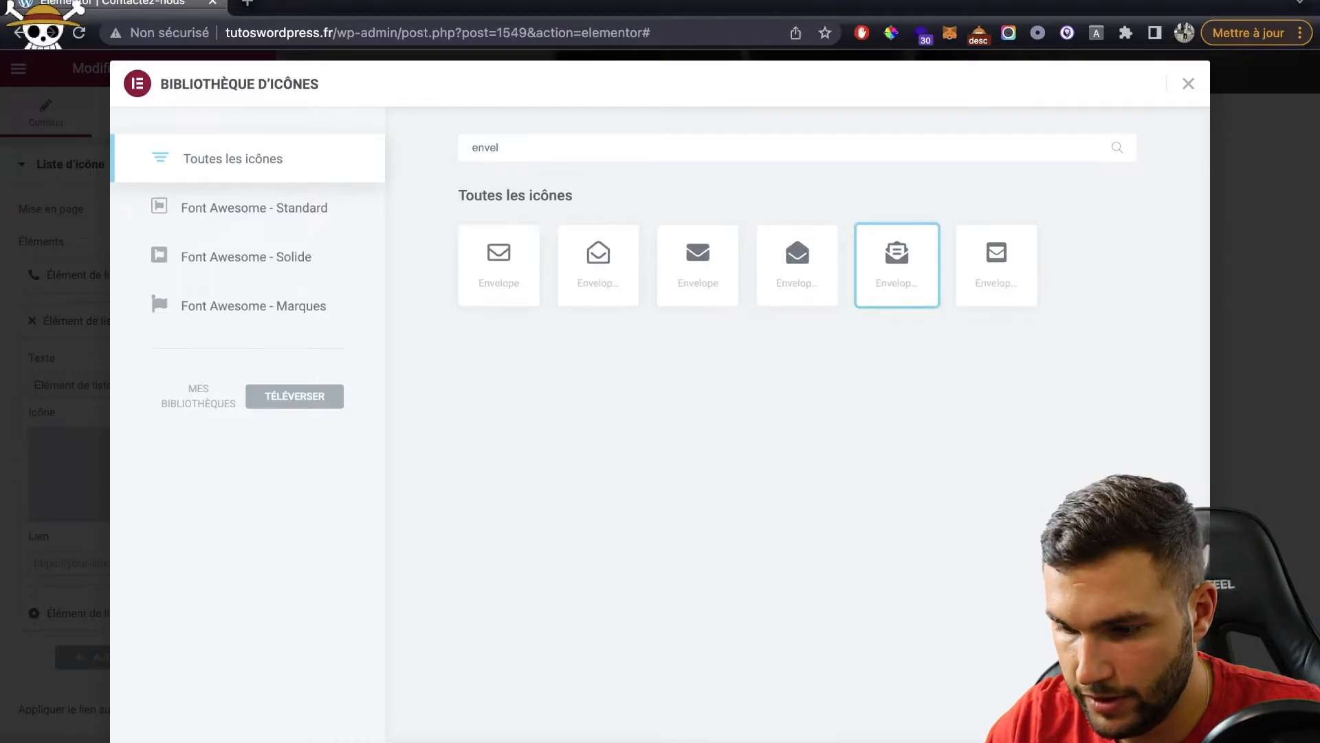
click(1158, 734)
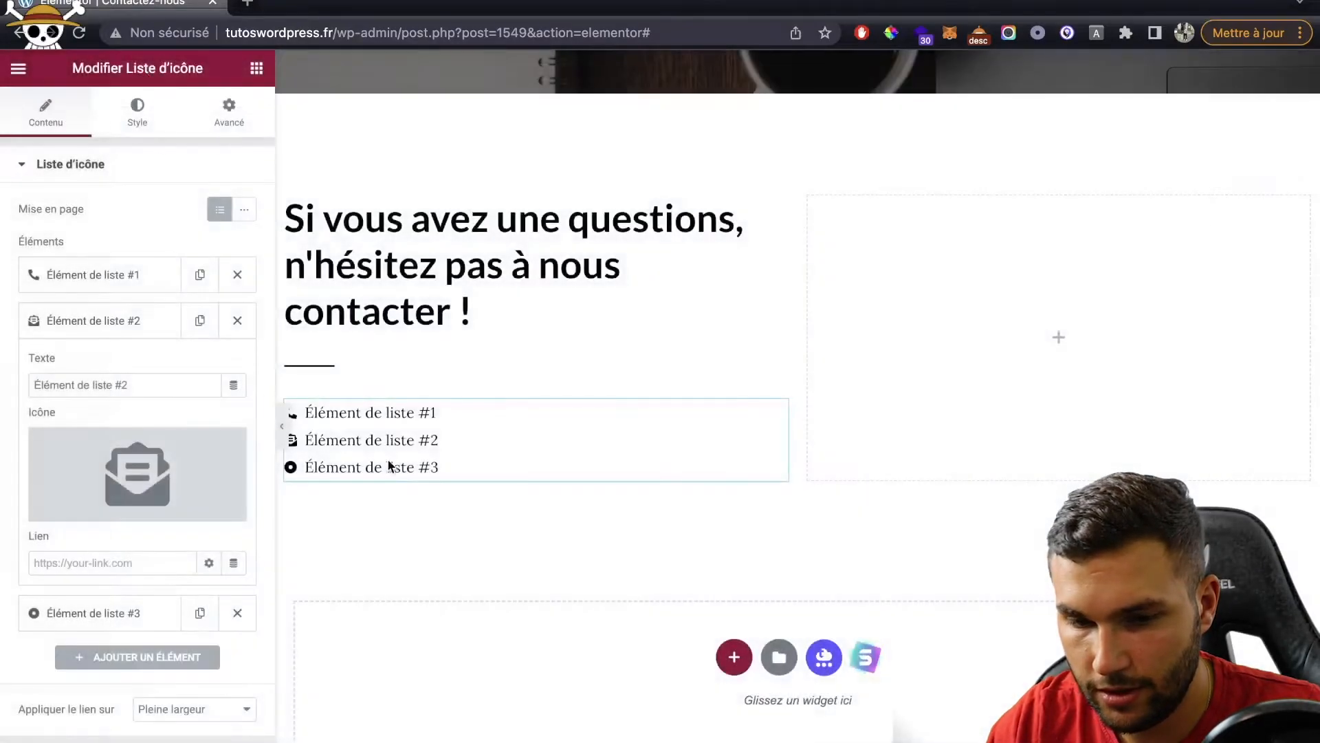
Step: Give the third list item the Home icon
click(84, 620)
click(93, 550)
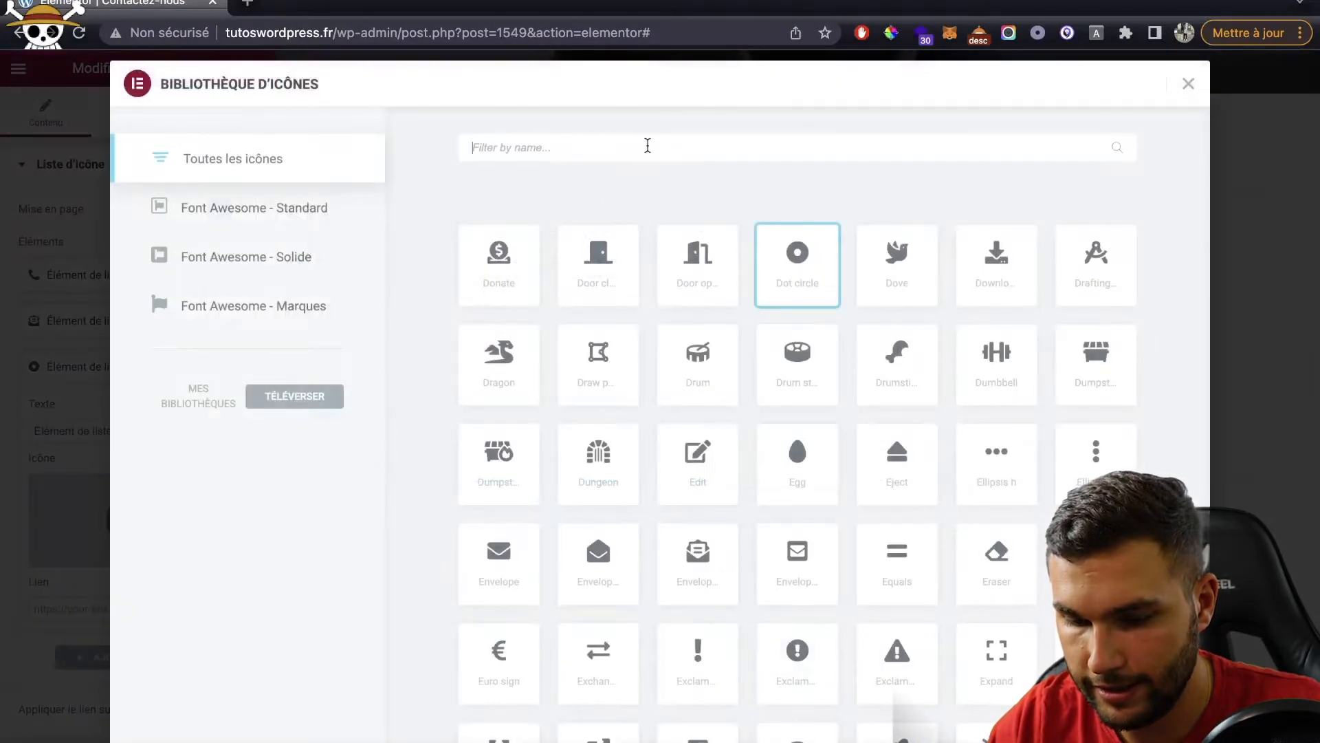
click(649, 146)
text(home)
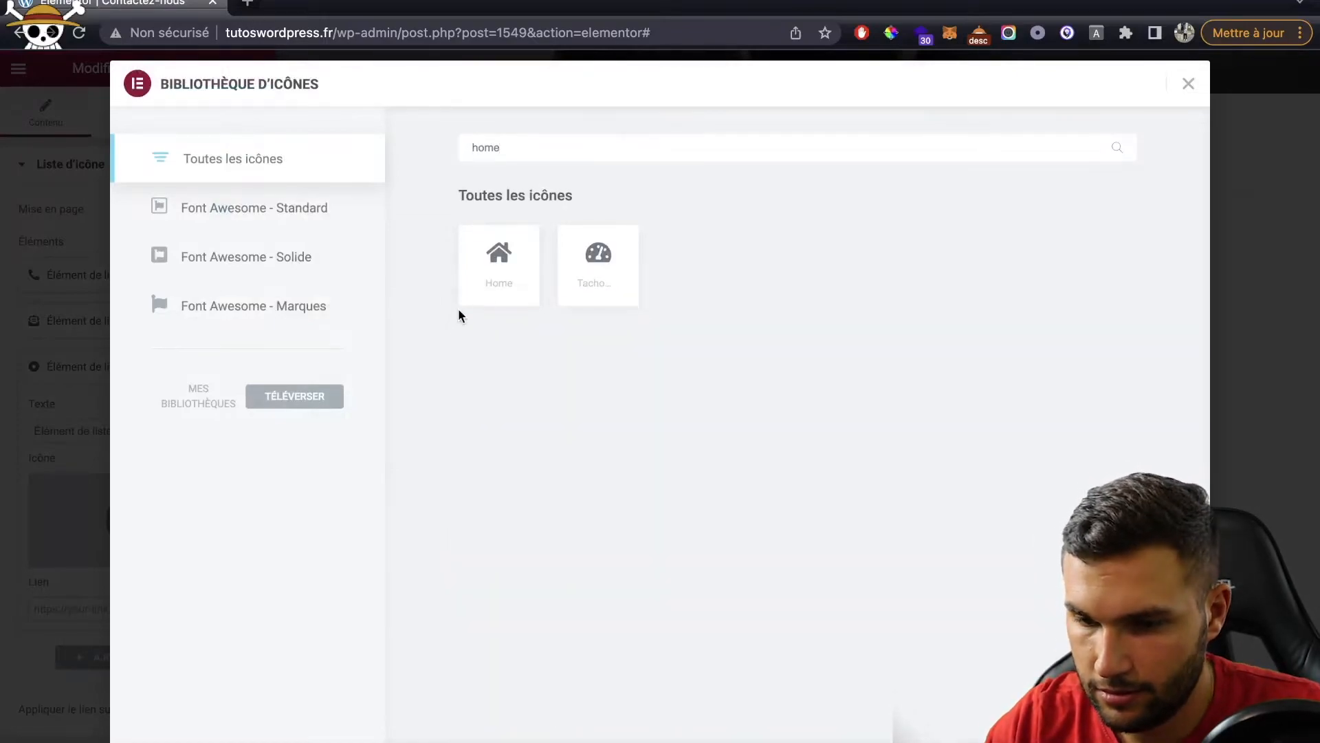
click(492, 289)
click(1155, 722)
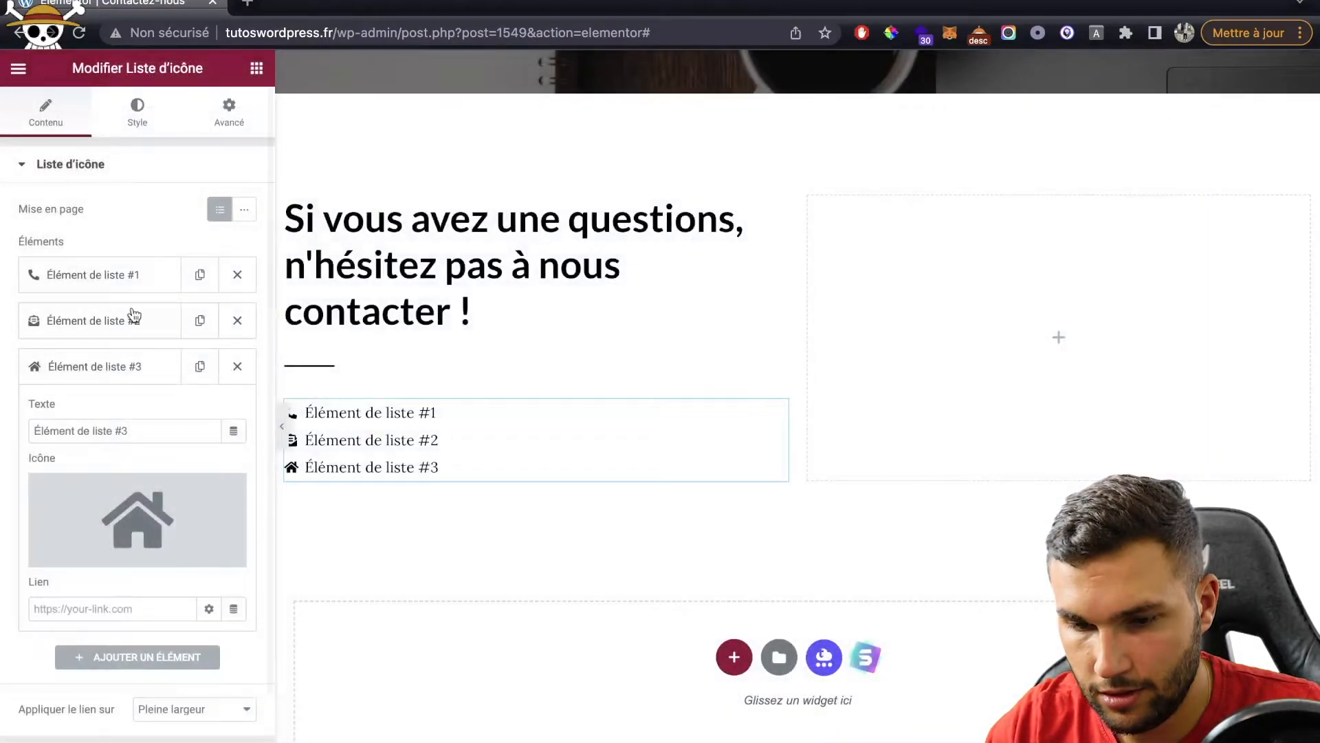
click(150, 128)
click(94, 378)
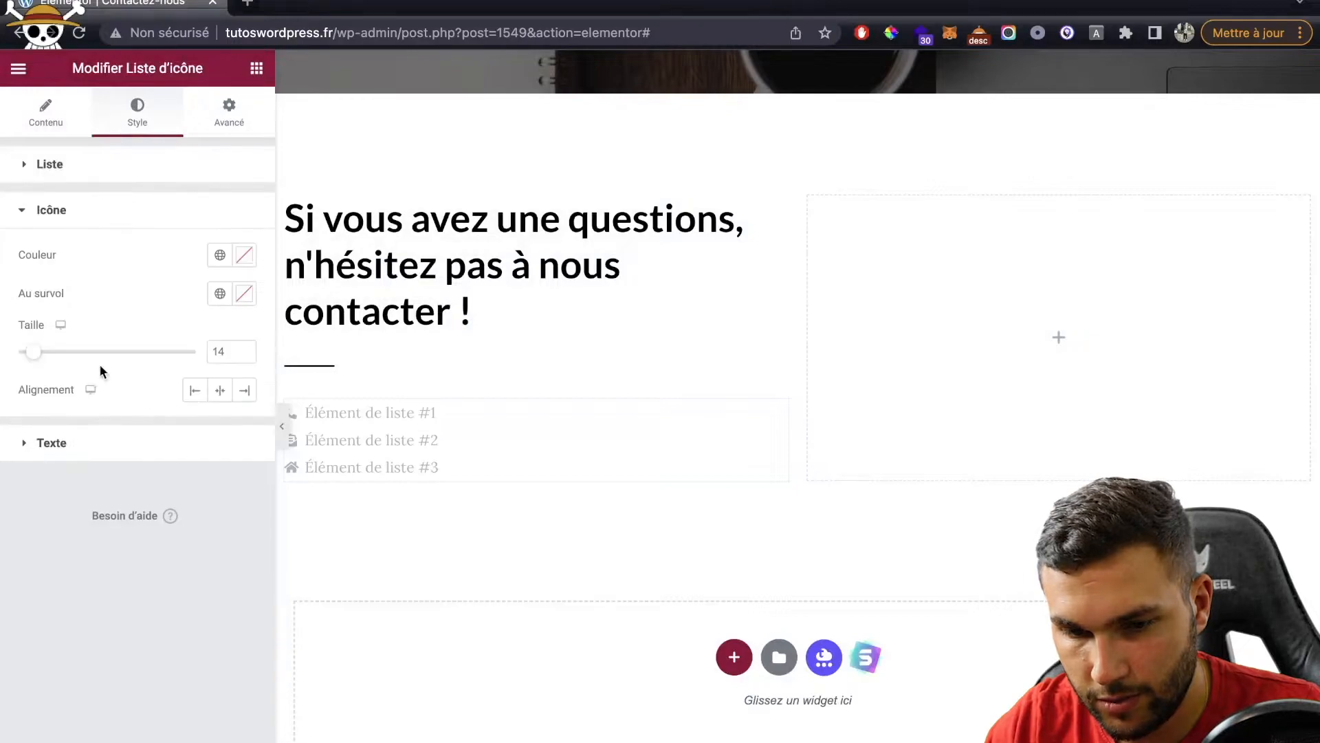
Step: Enlarge the list icons slightly and set the space between list items to 5
key(Up)
key(Up)
key(Up)
key(Up)
key(Up)
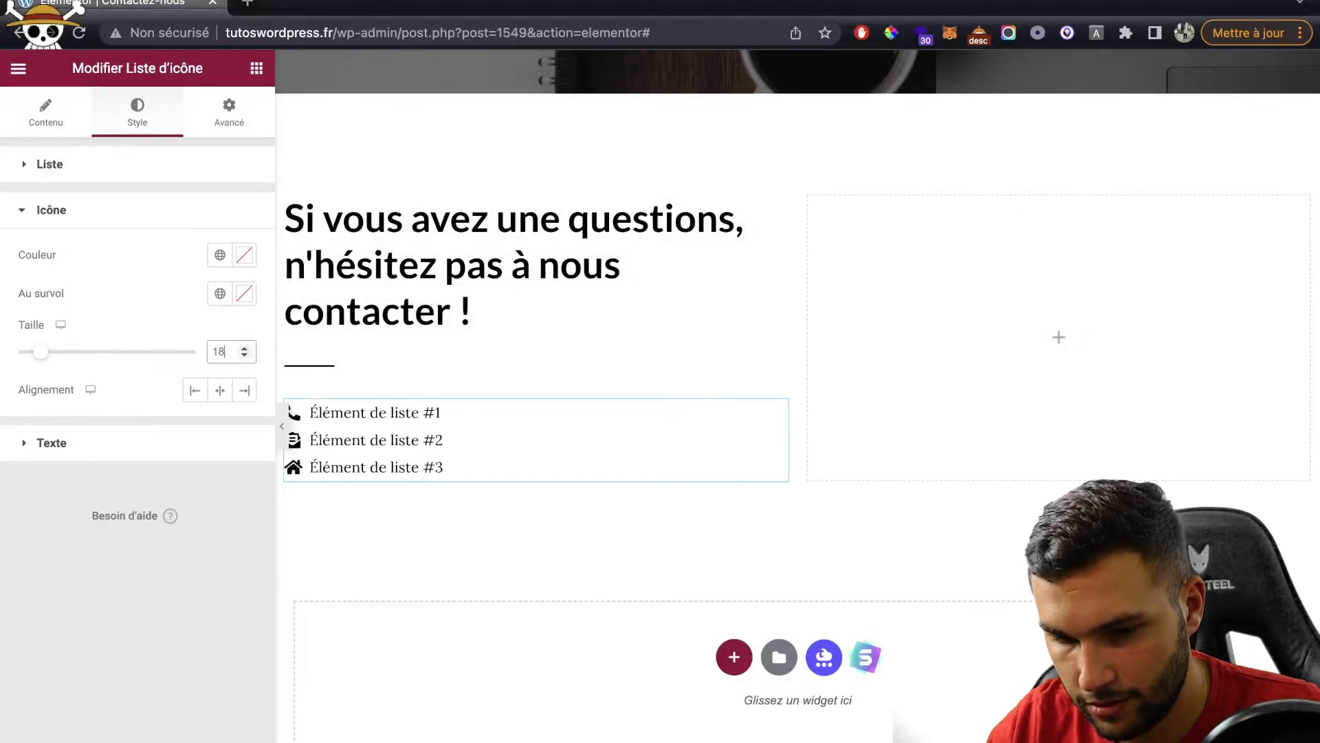
click(142, 165)
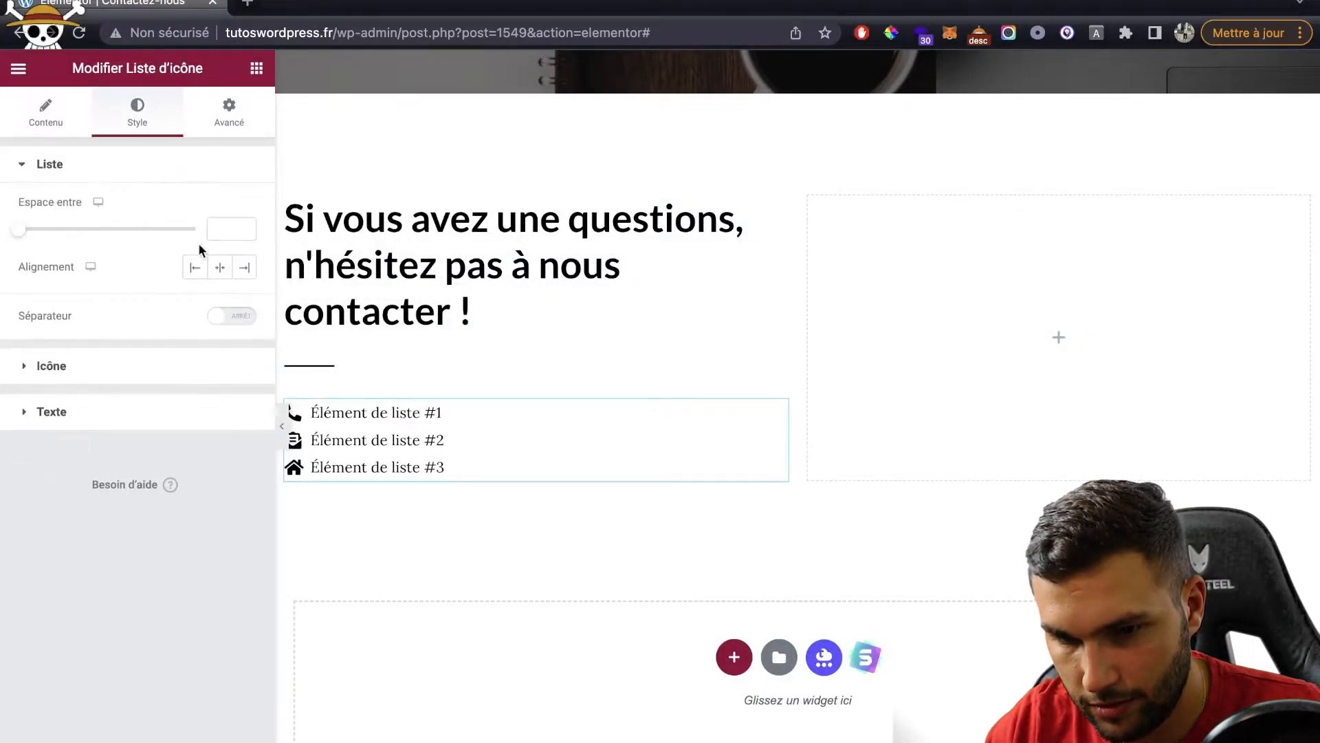
click(225, 225)
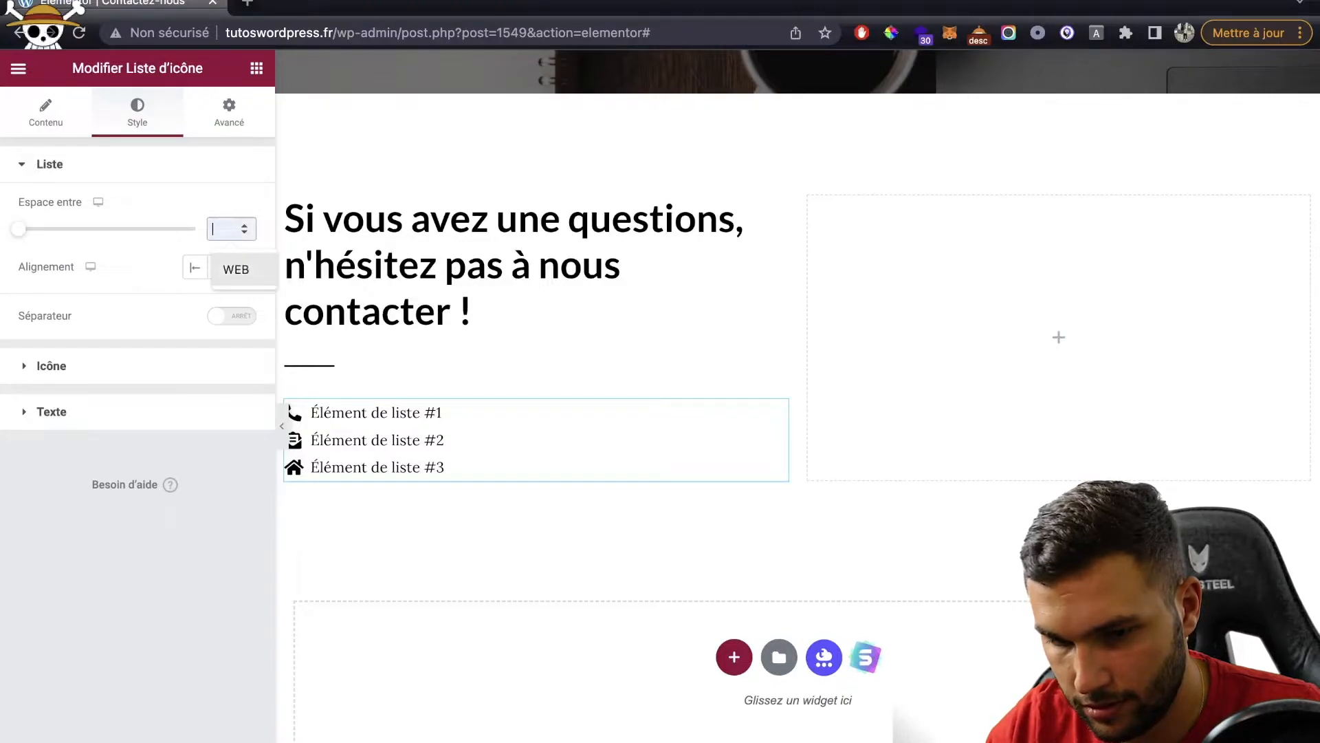
text(4)
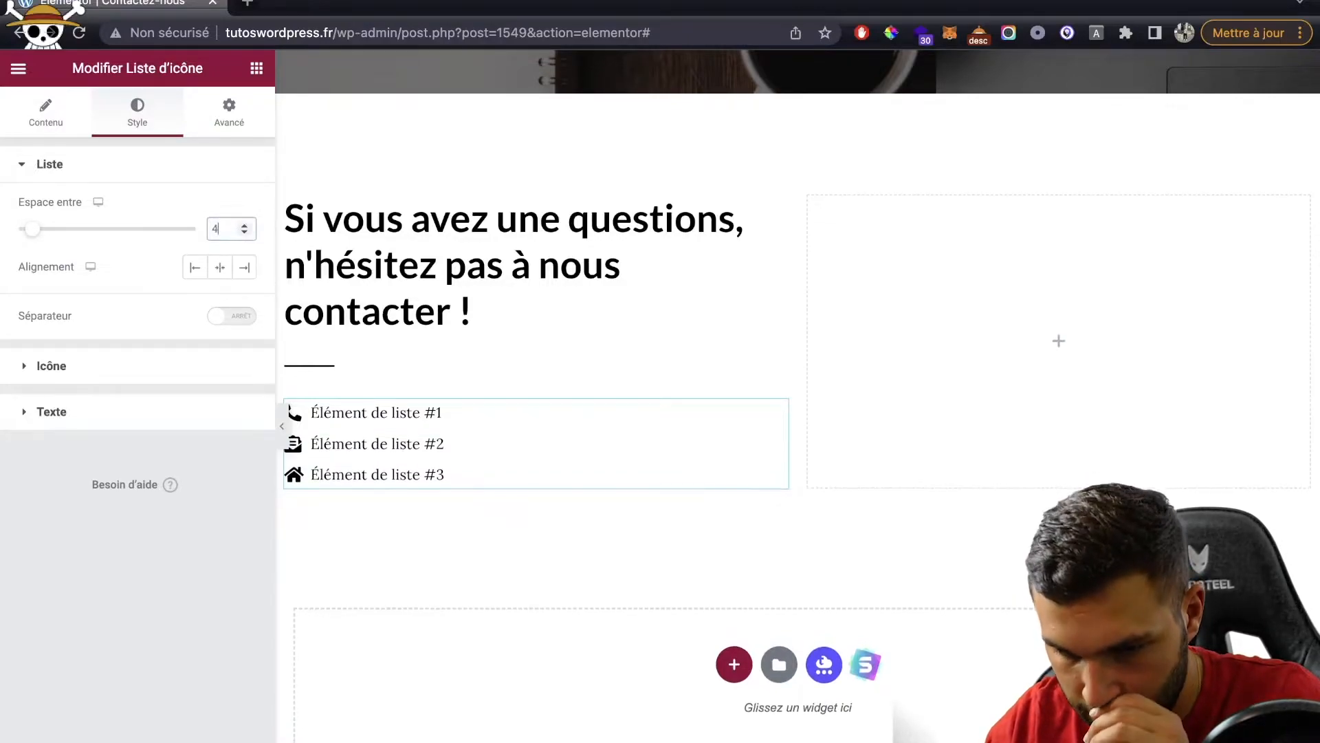
key(Up)
key(Up)
key(Down)
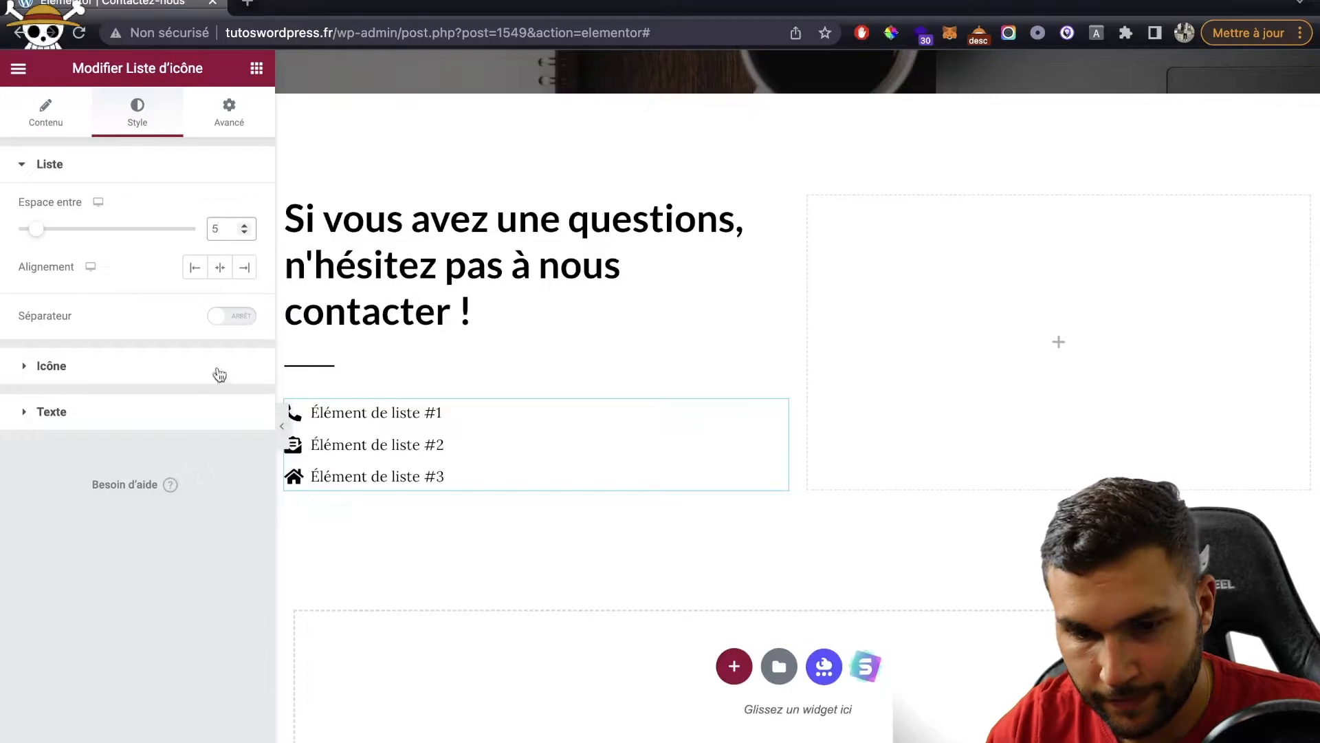
Step: Set the icon list text typography size to 18 px
click(177, 416)
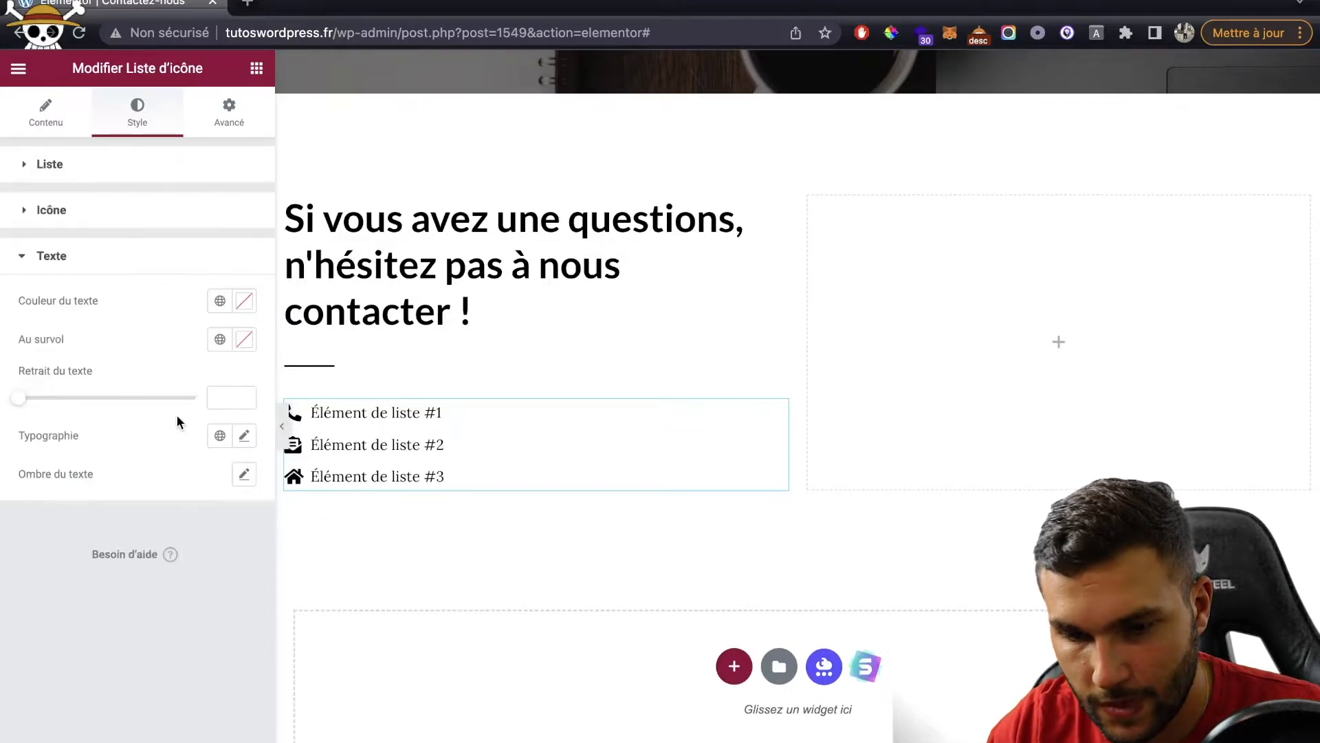
click(244, 436)
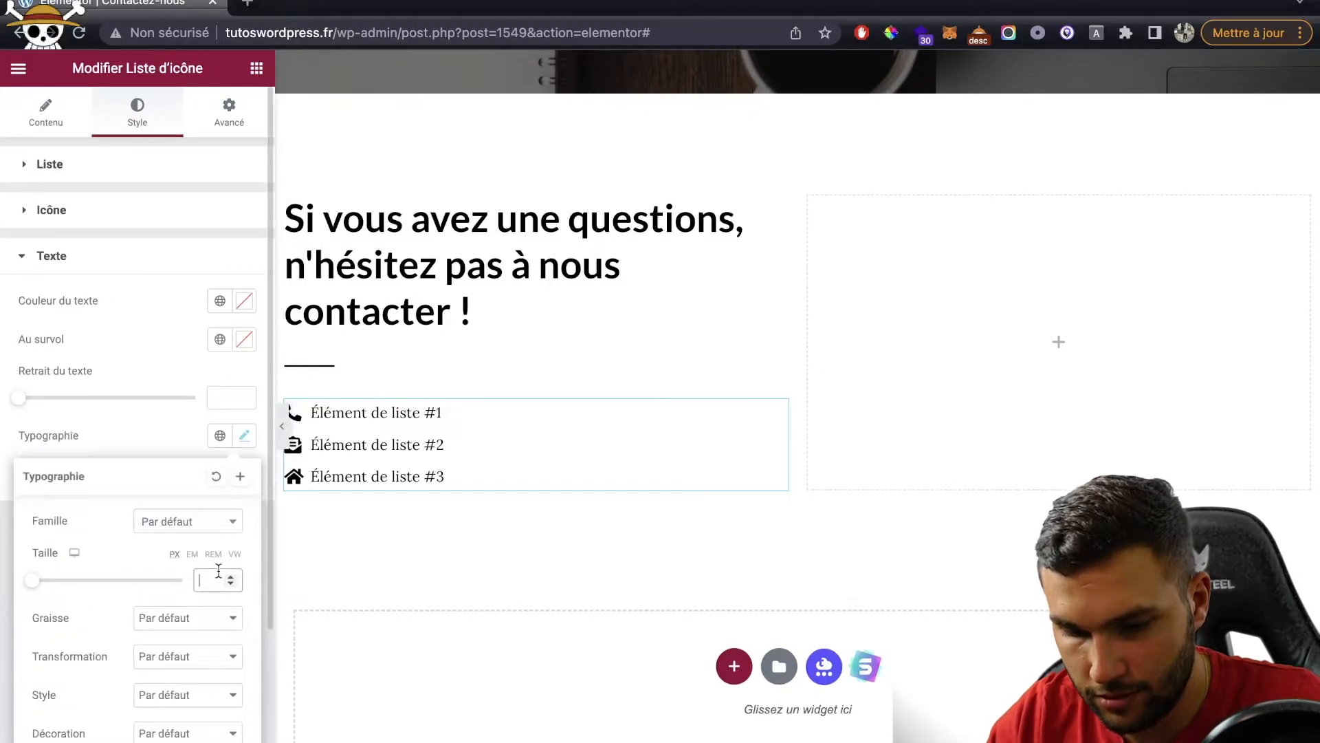
text(16)
key(BackSpace)
text(8)
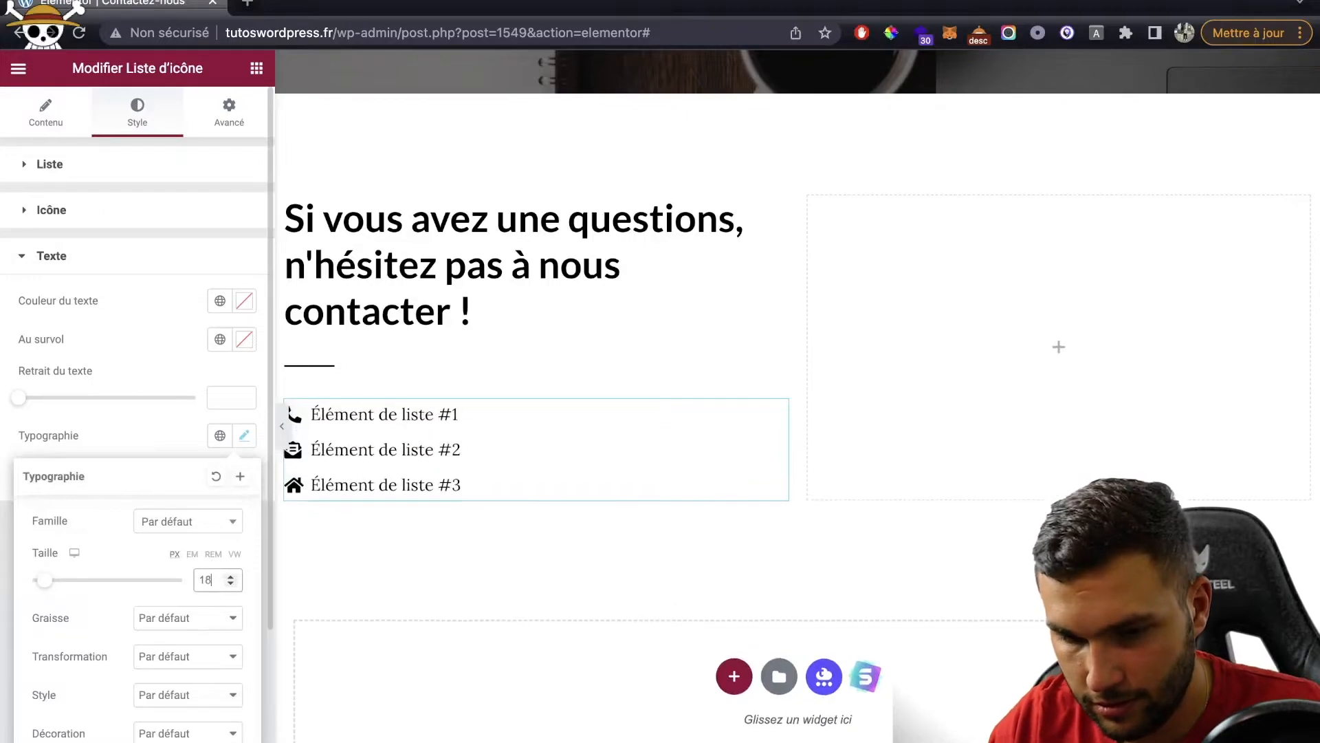
click(48, 107)
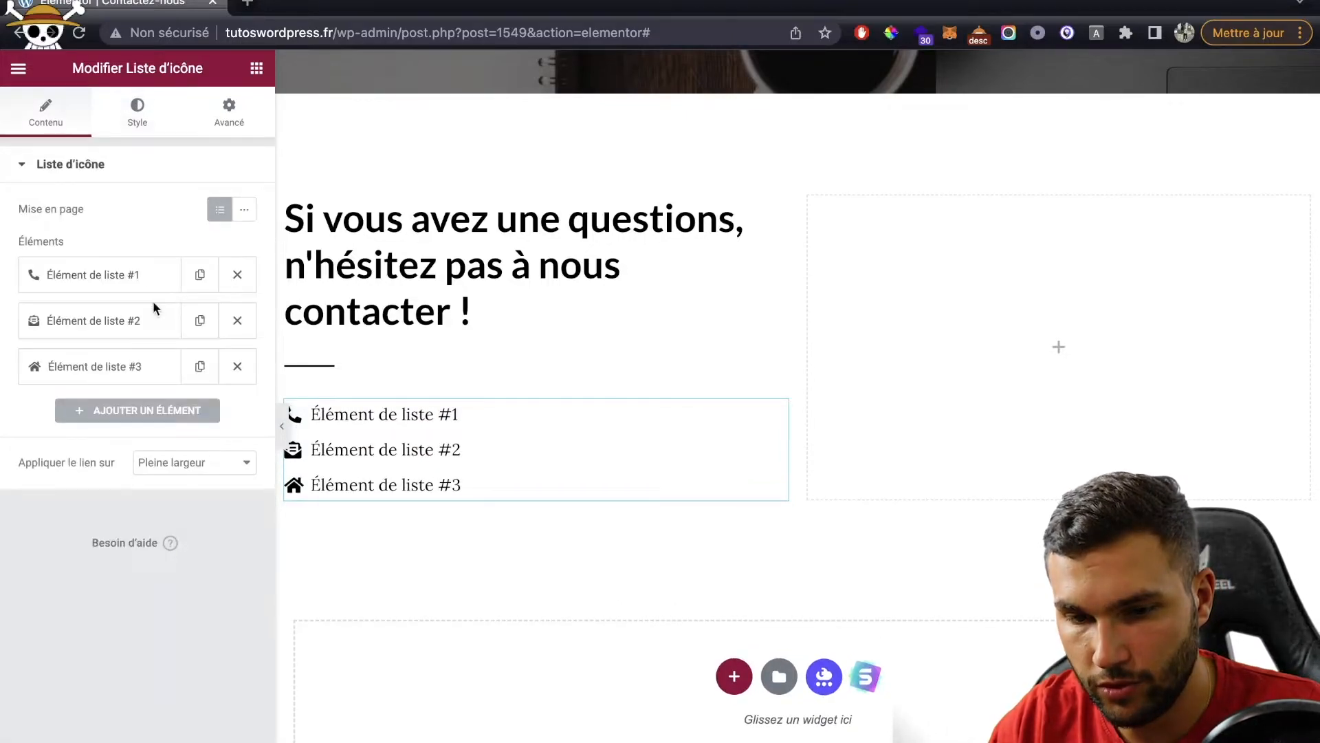
click(129, 288)
Step: Replace the first two list items' text with the phone number and contact e-mail address
triple_click(124, 341)
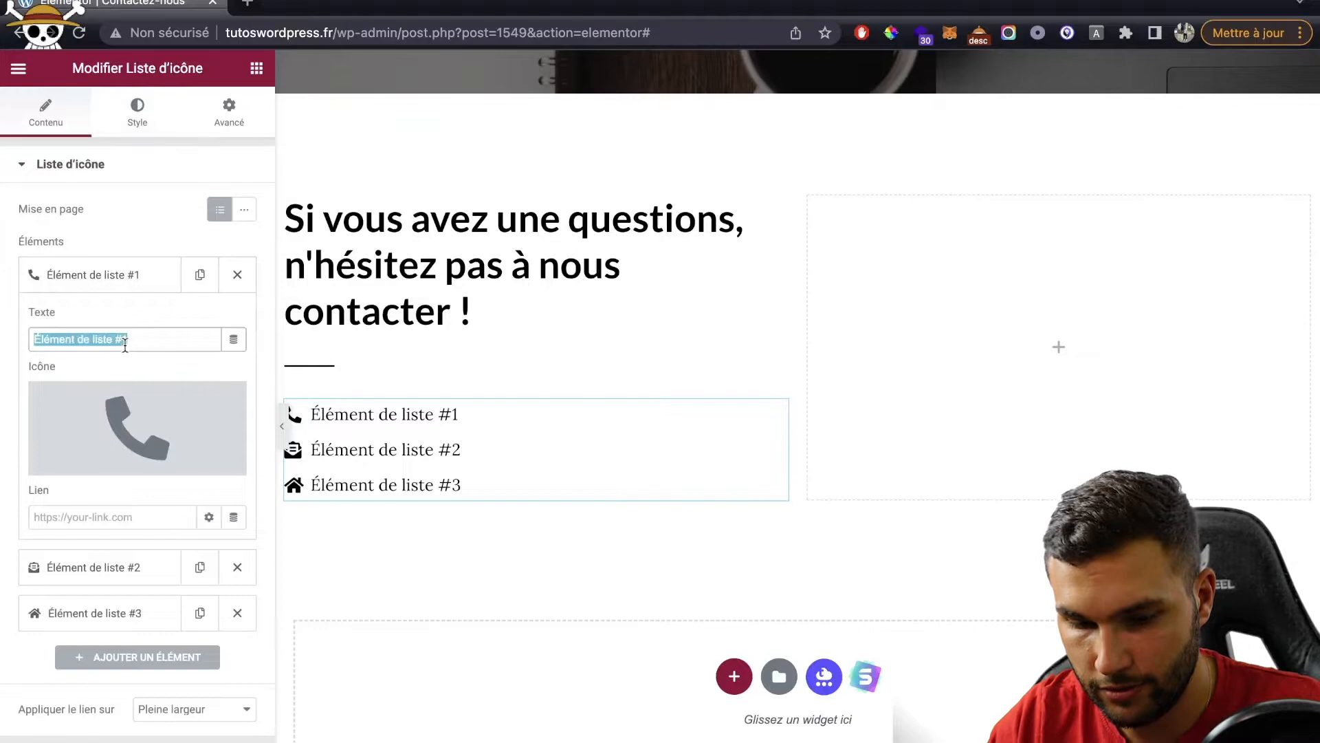
text(06 06 06 06 06)
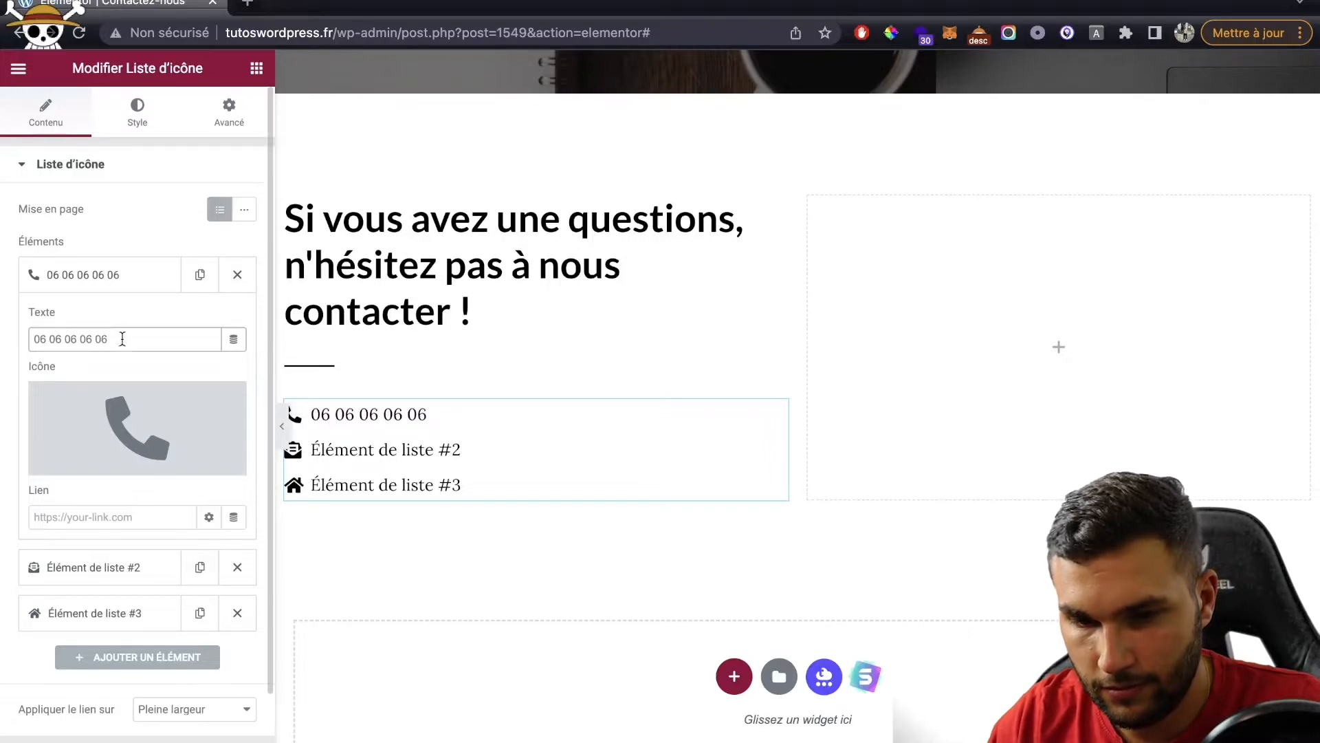
click(112, 272)
click(106, 325)
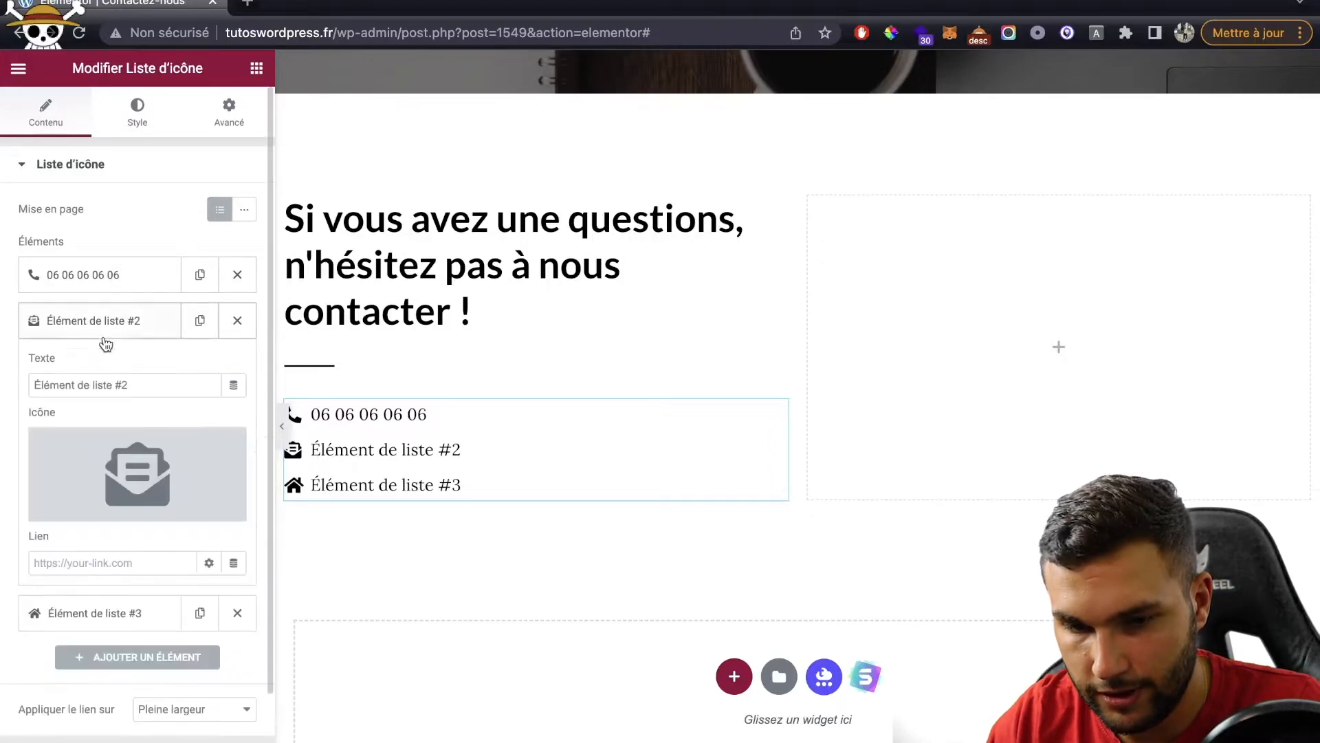
triple_click(92, 386)
text(CON)
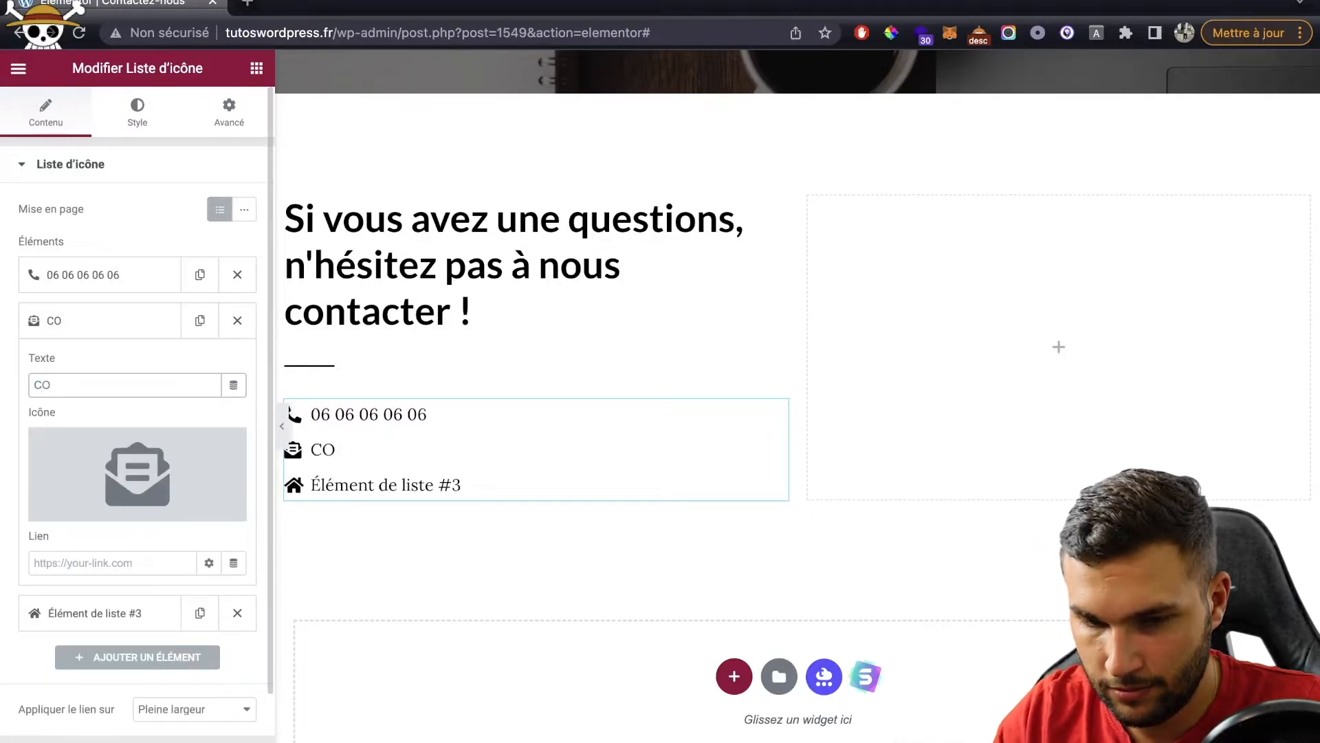
key(BackSpace)
key(BackSpace)
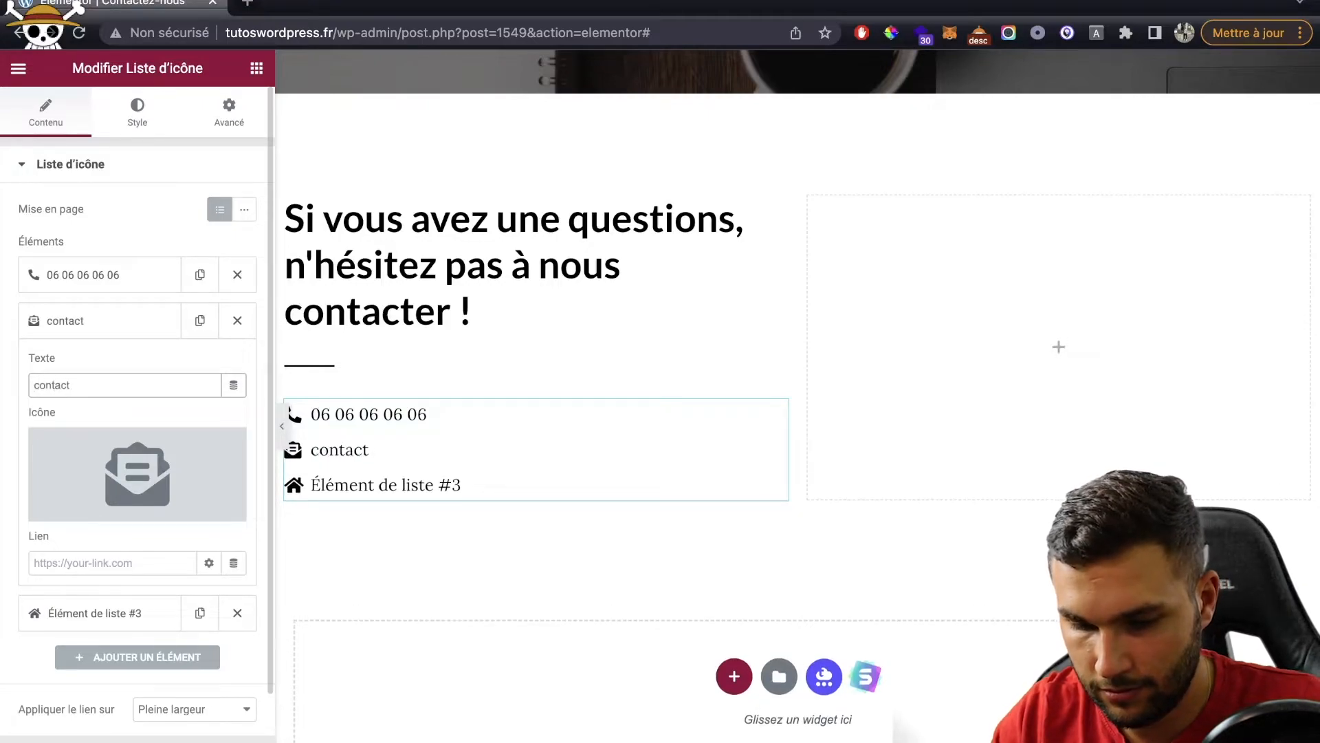
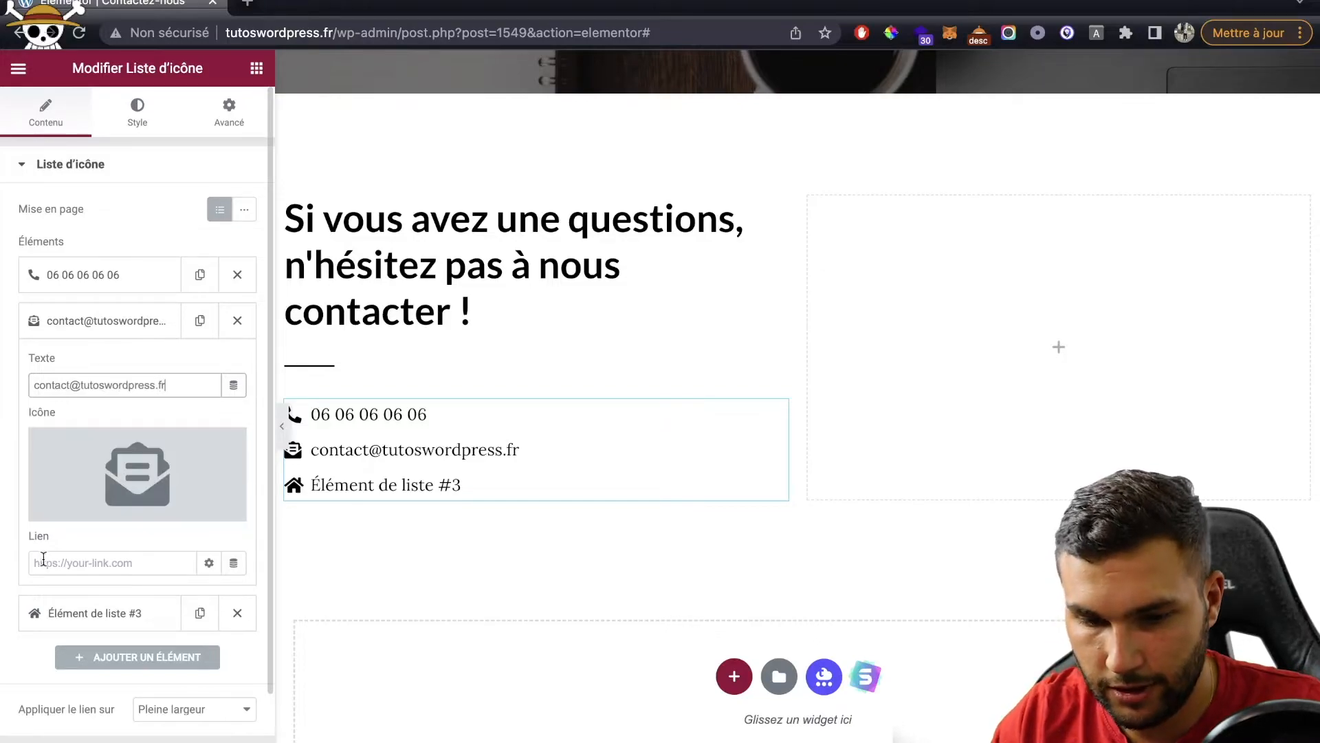
Step: Change the third list item's text to 'Toulouse, France'
click(62, 613)
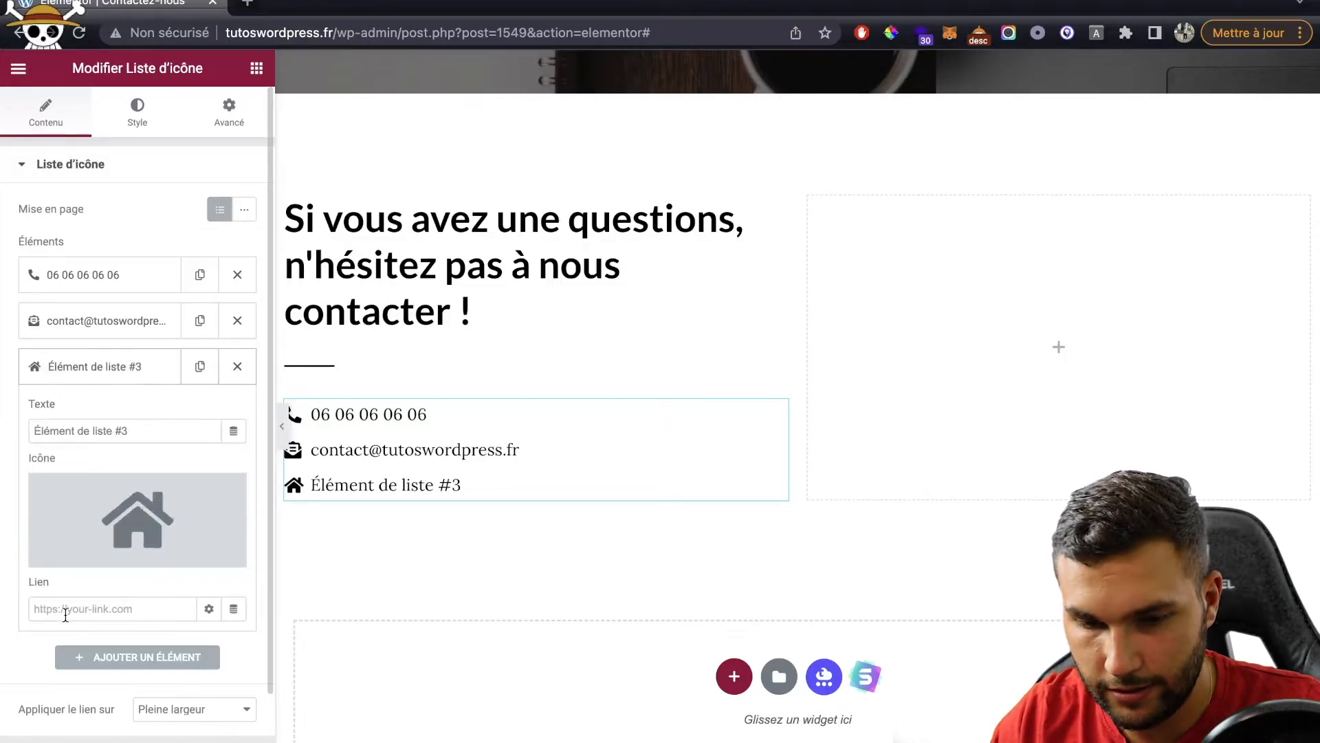
triple_click(127, 431)
text(Toulouse, France)
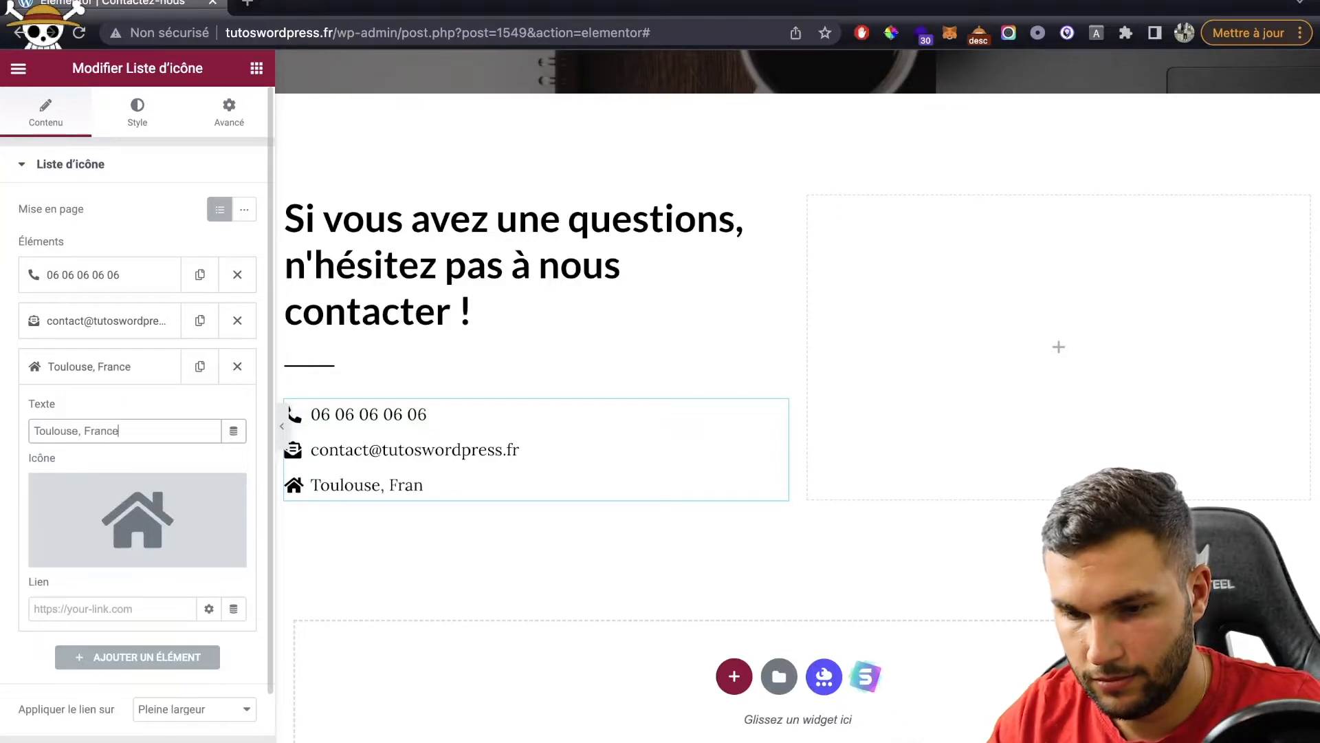
click(256, 68)
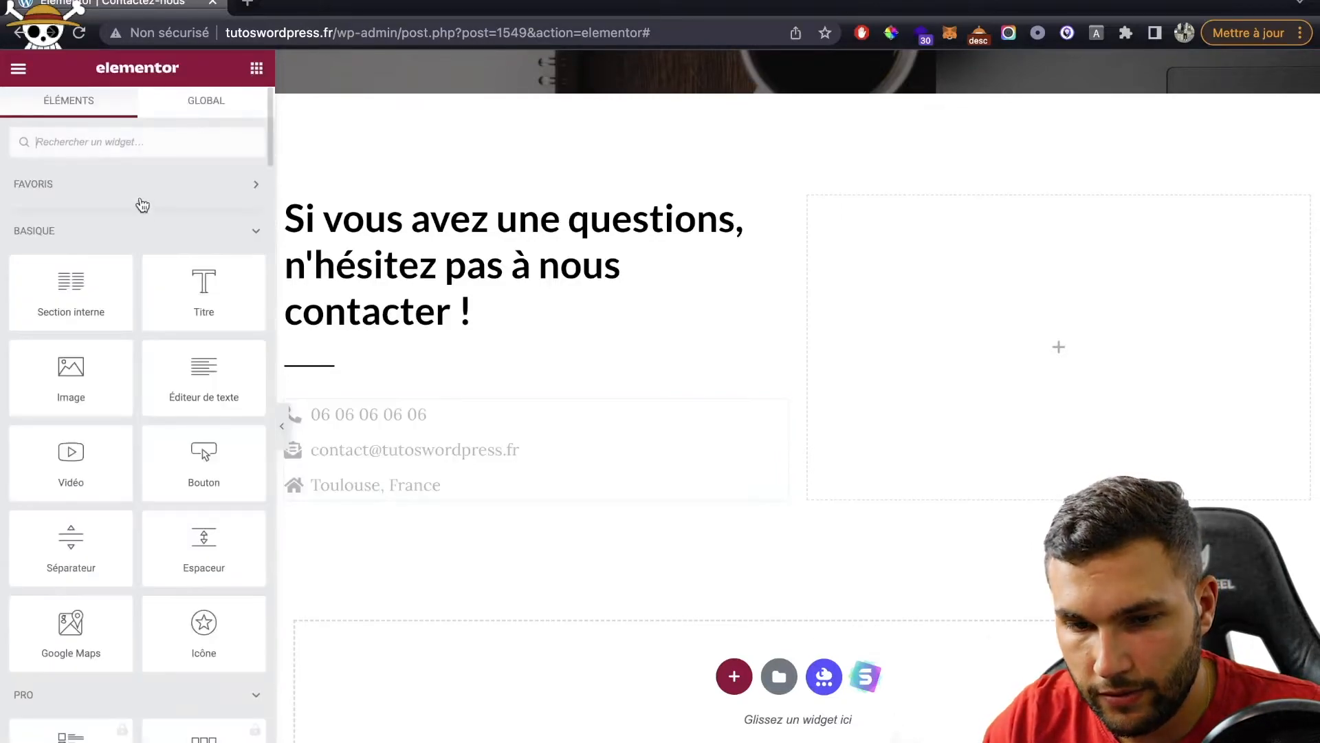
Step: Add a one-column section at the bottom set to Full Width with No Gap
click(735, 678)
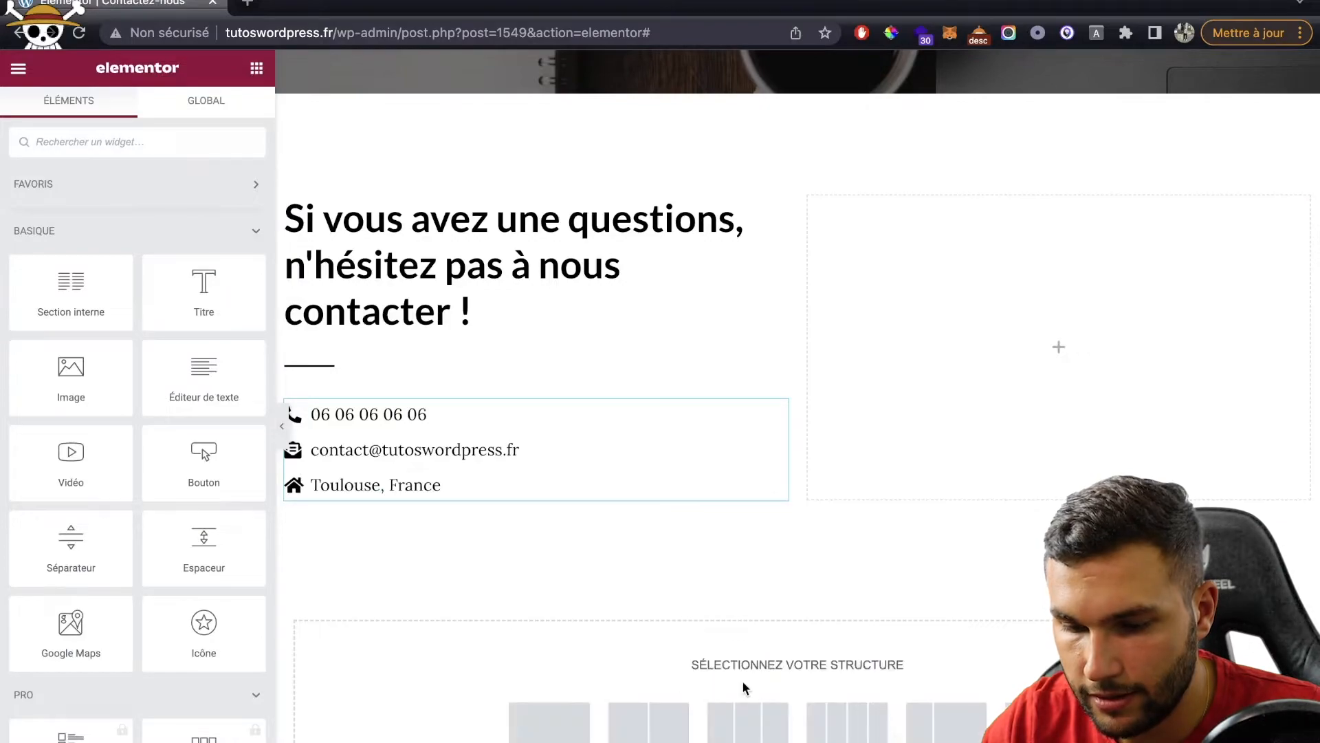
click(545, 716)
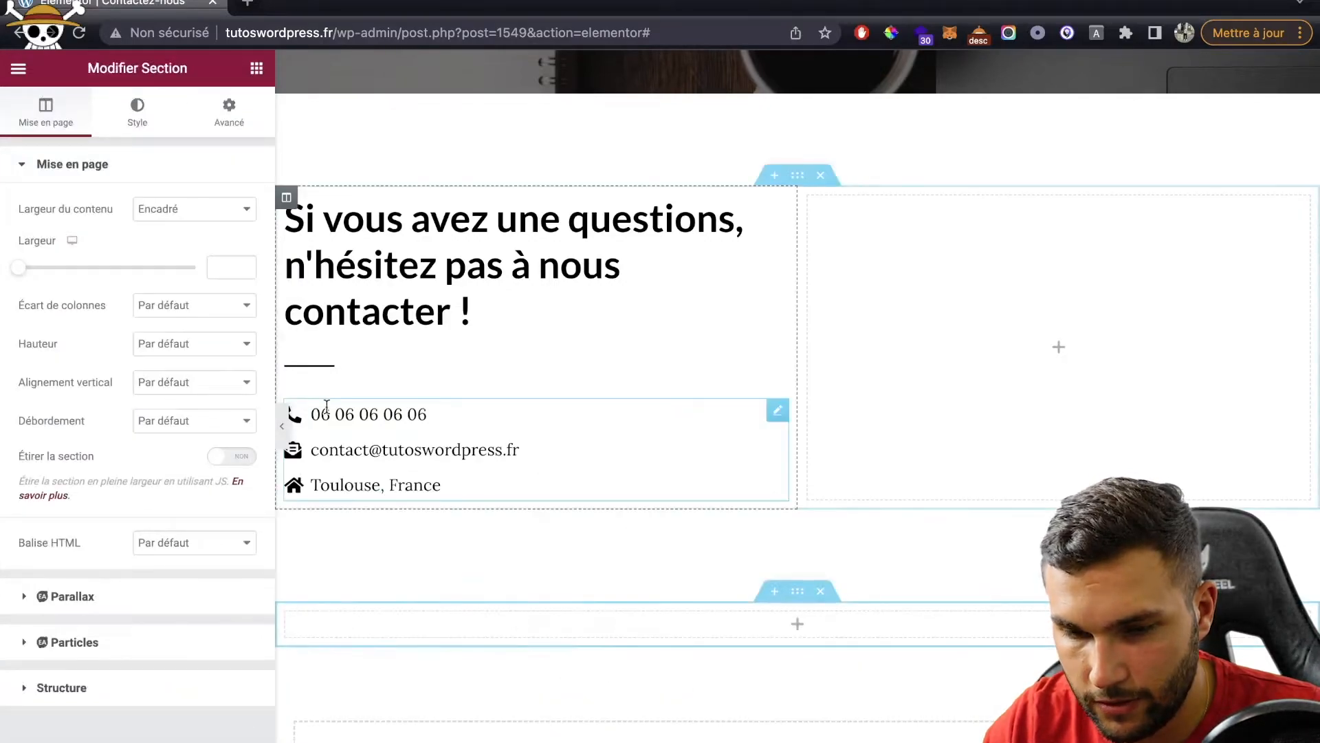
click(175, 210)
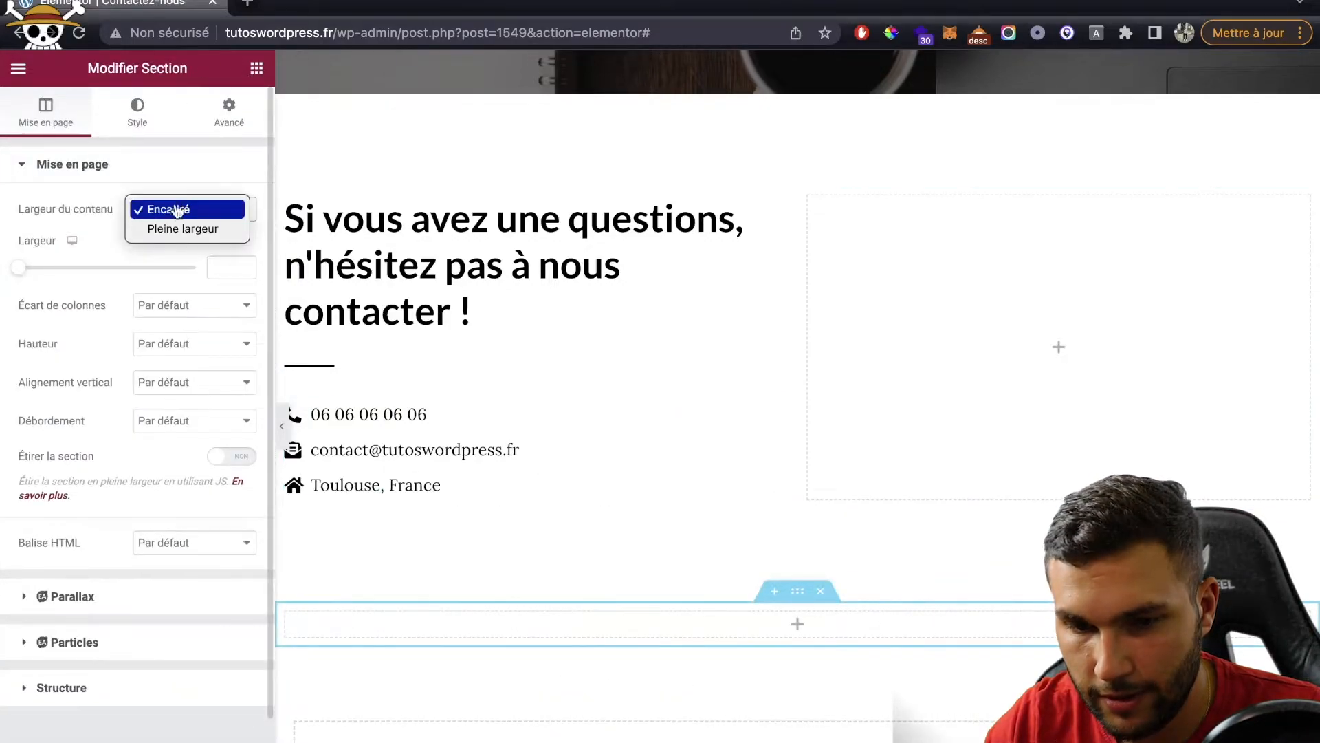
click(184, 230)
click(205, 254)
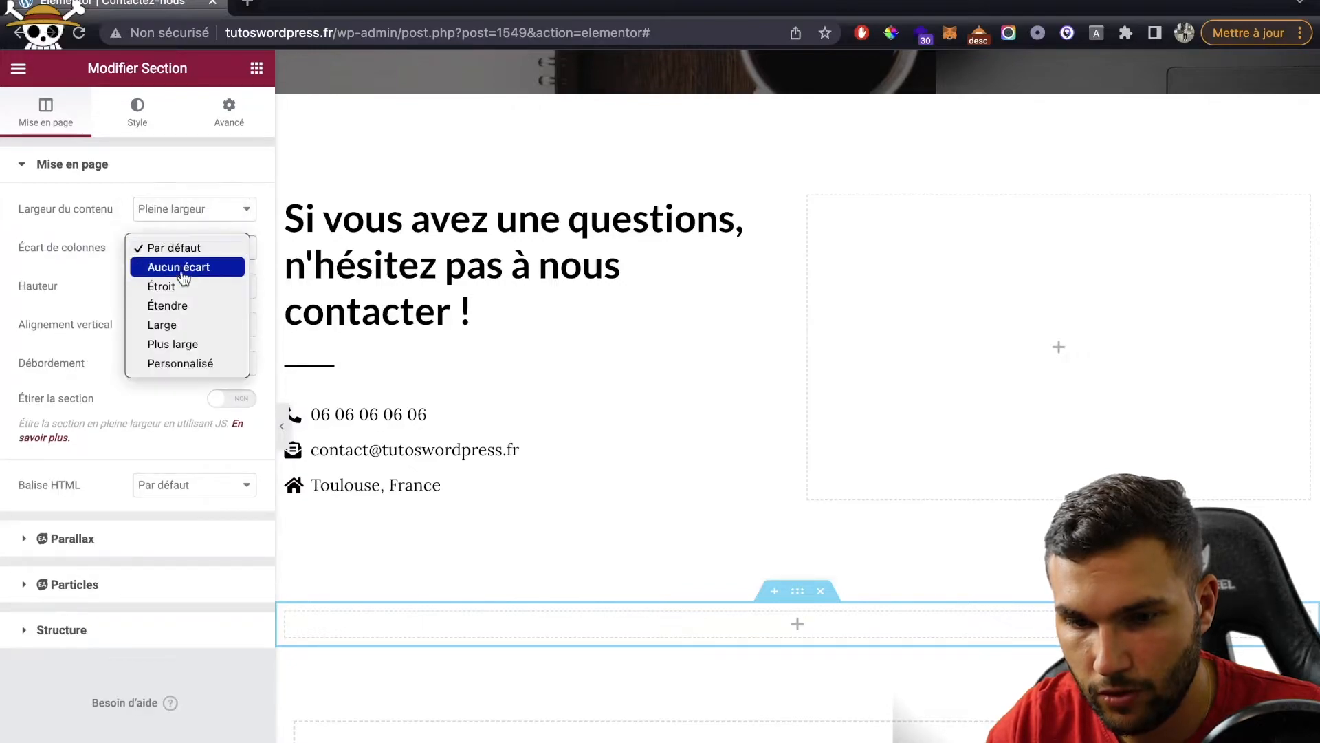
click(183, 270)
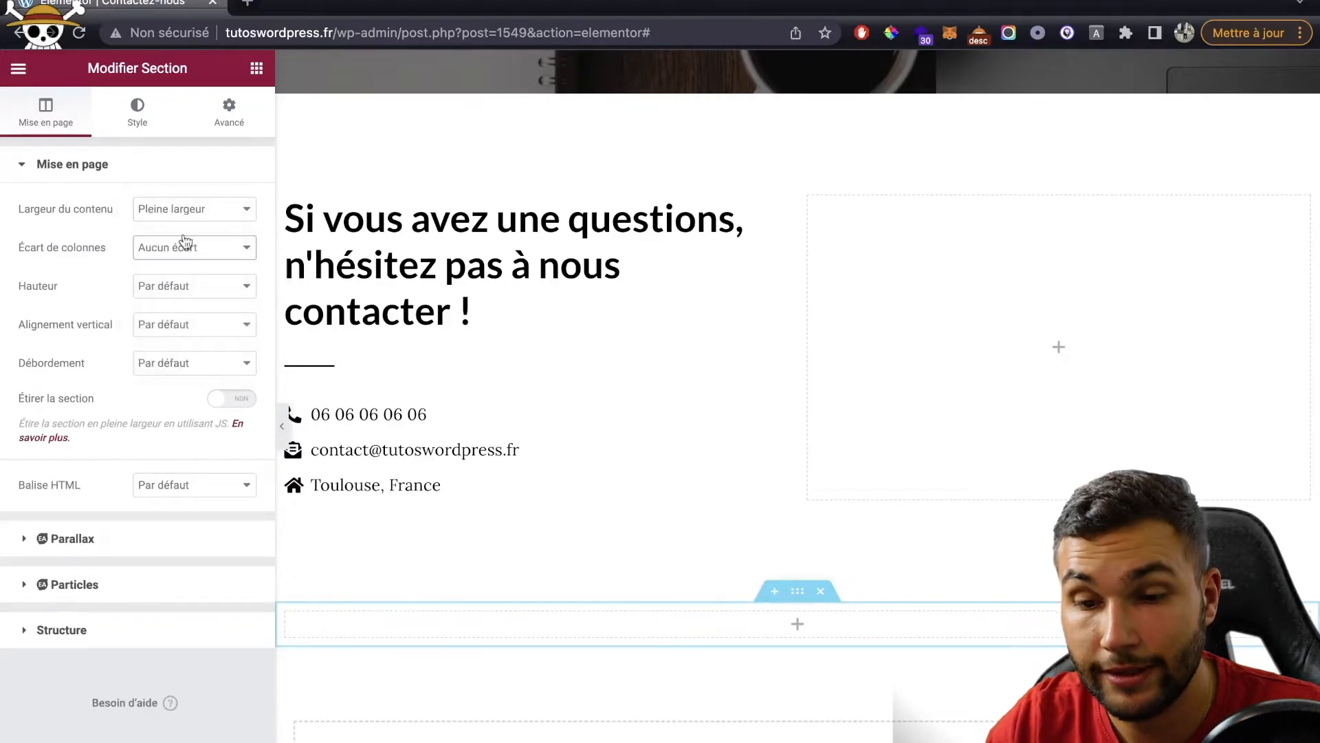
Step: Add a Google Maps widget showing 'Toulouse France' at zoom 14, then preview the page
click(256, 68)
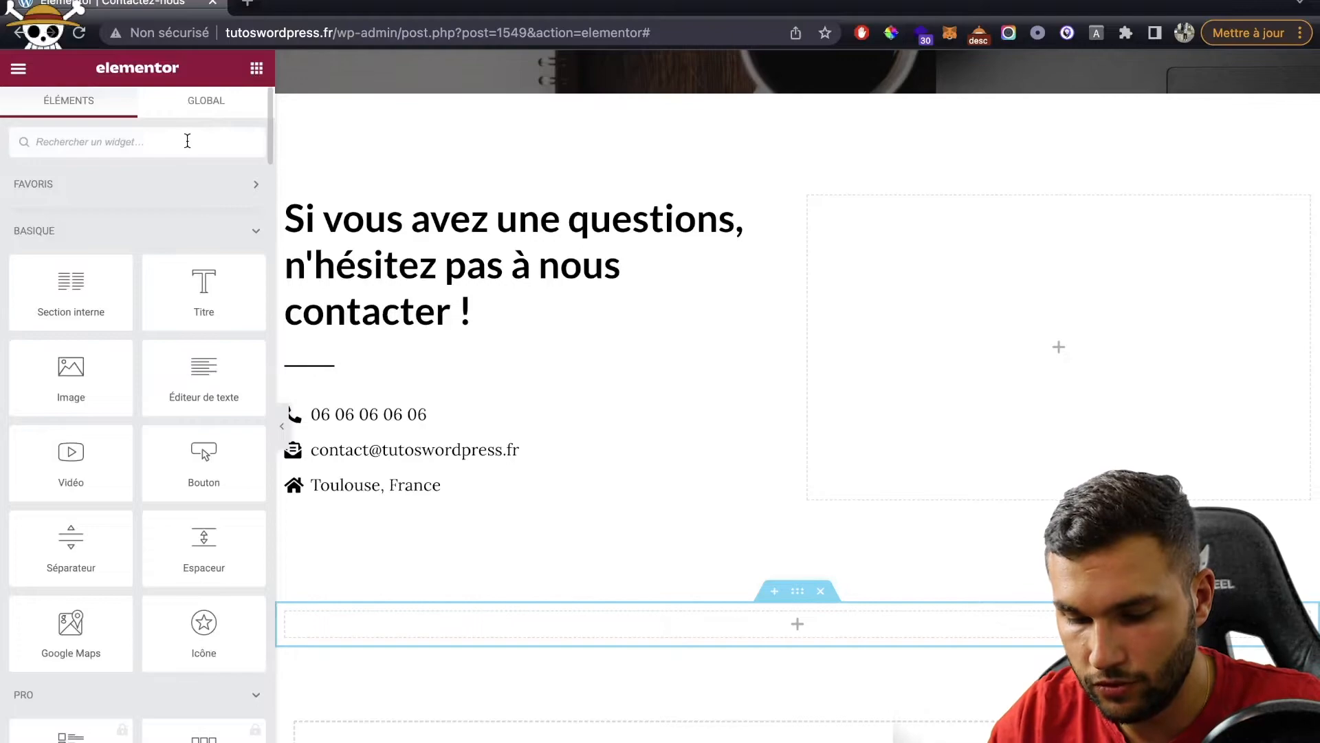
text(goog)
drag(100, 229, 491, 612)
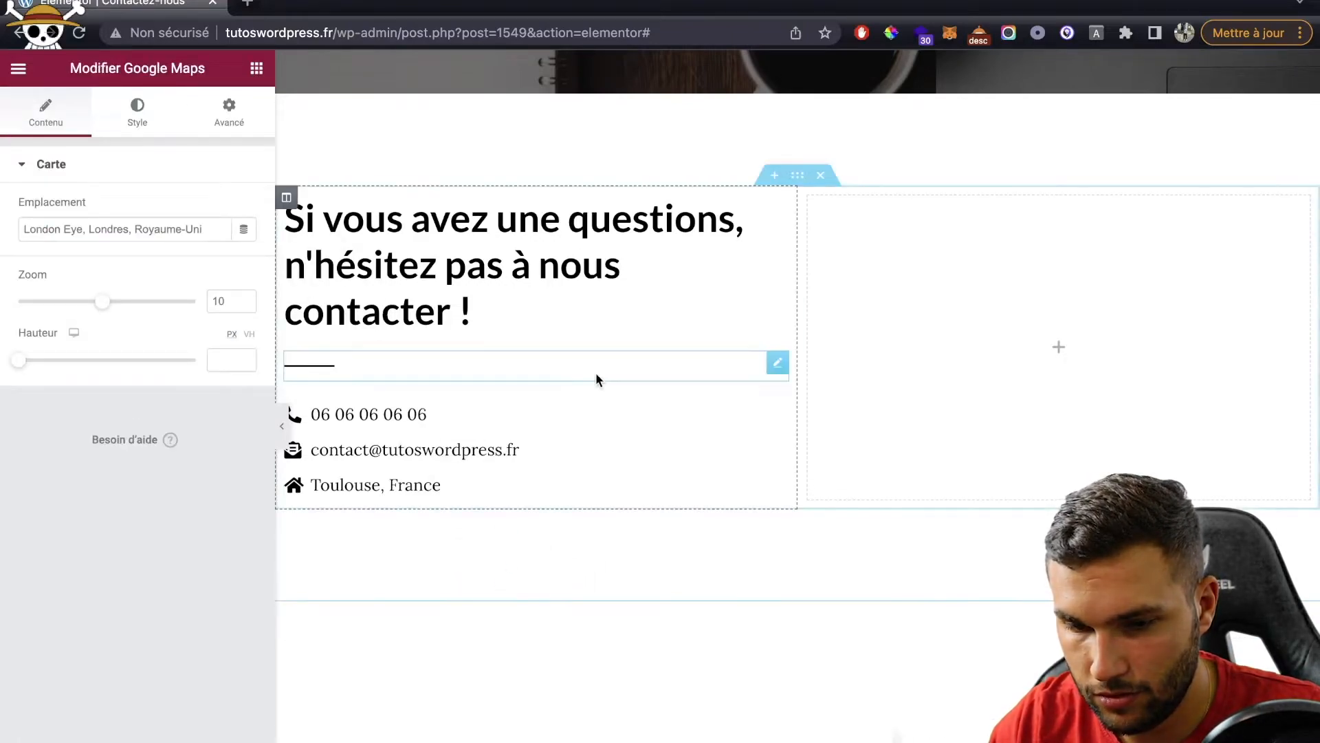
triple_click(154, 240)
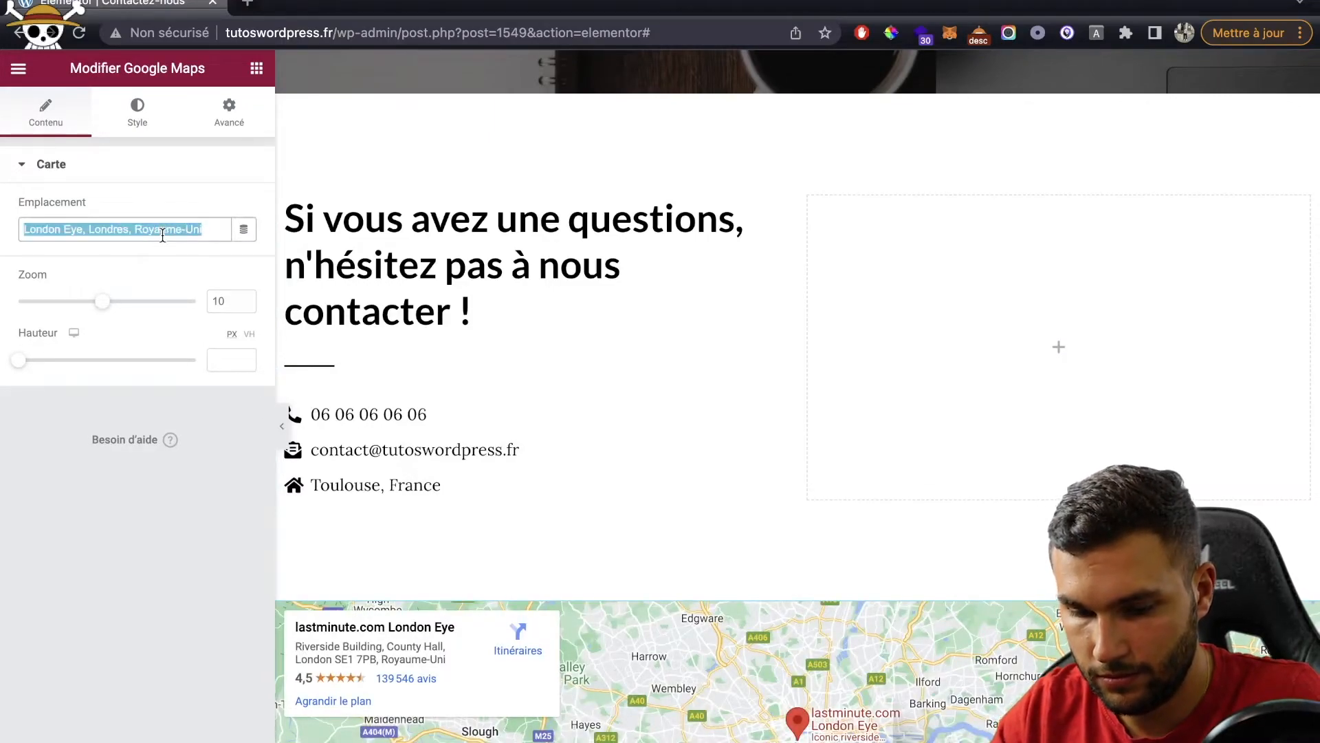
text(Toulouse France)
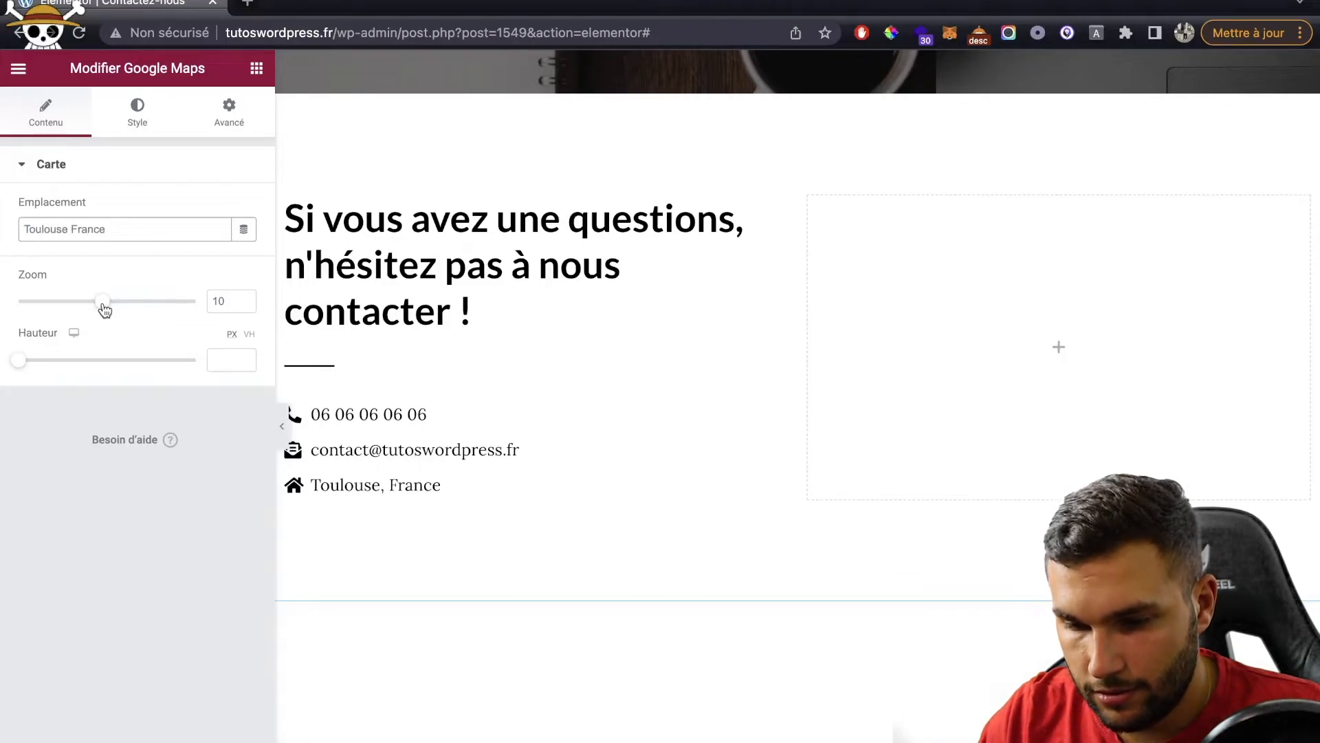
scroll(529, 329, down, 4)
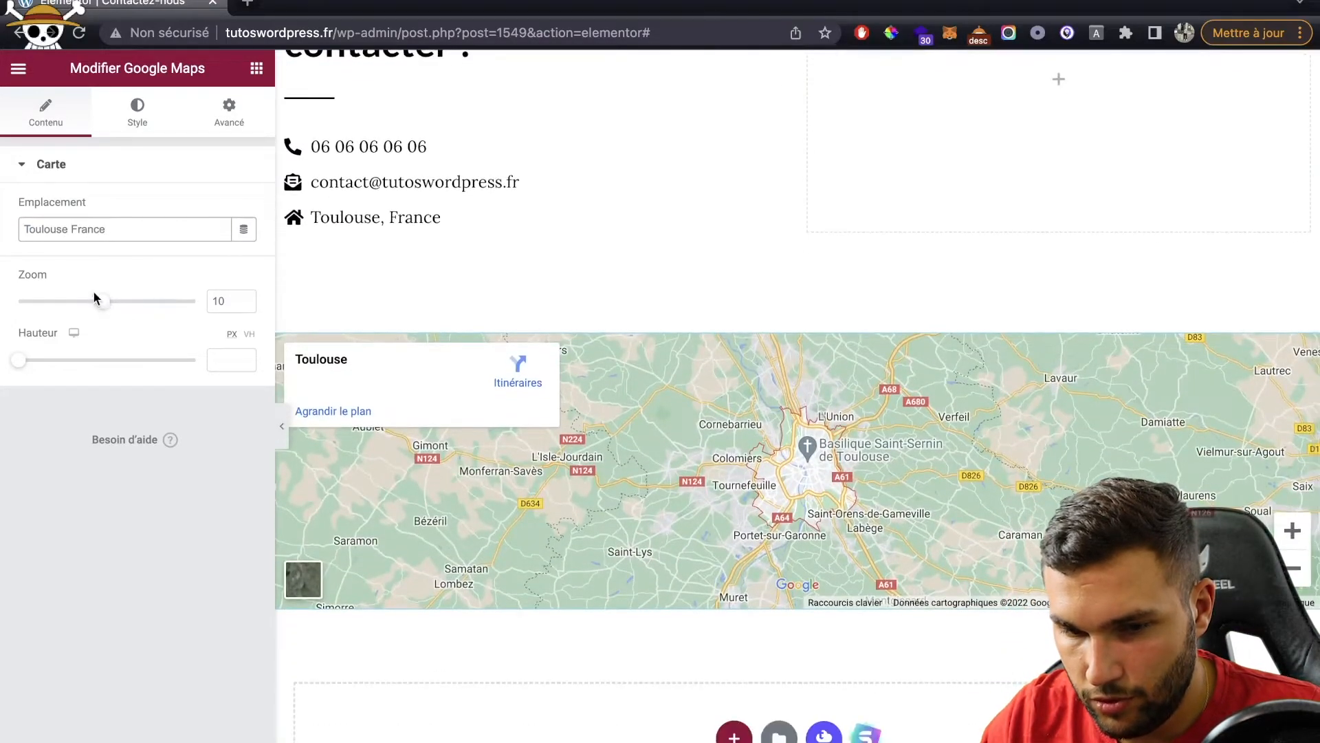
drag(101, 301, 133, 307)
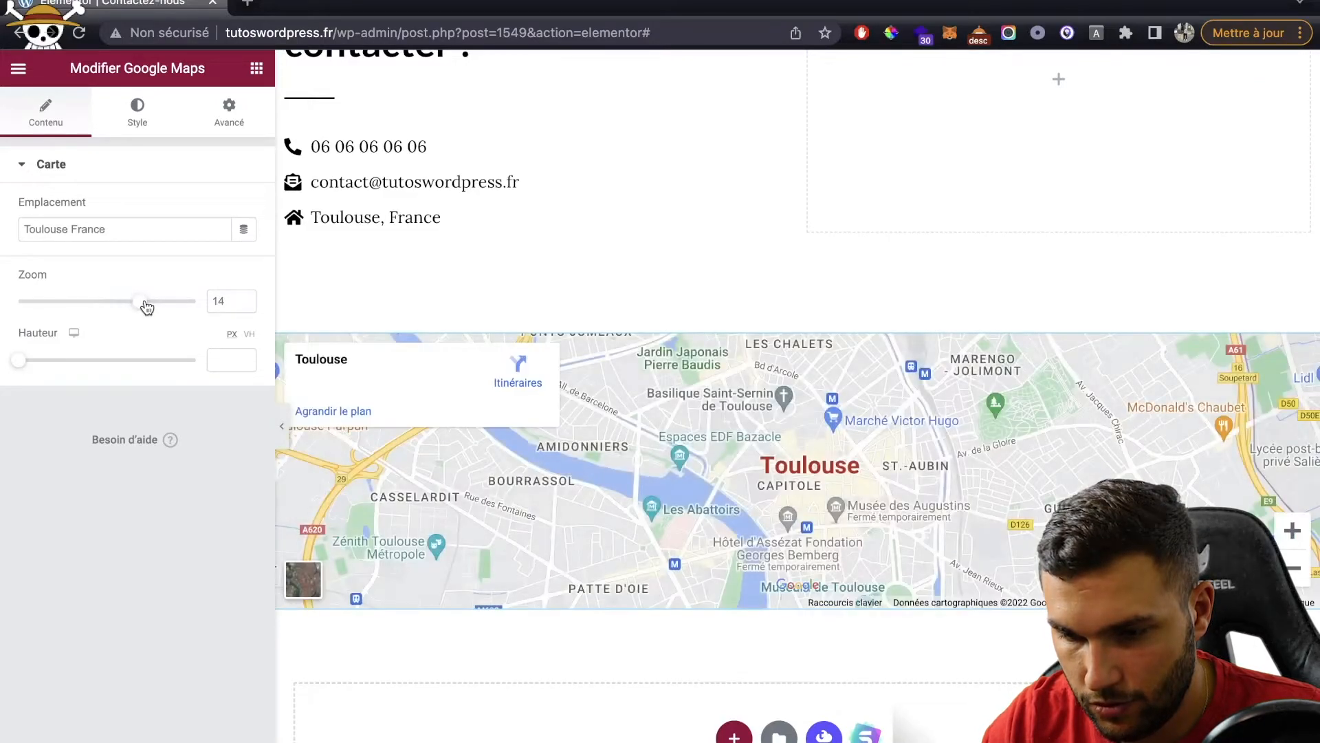
scroll(646, 193, up, 5)
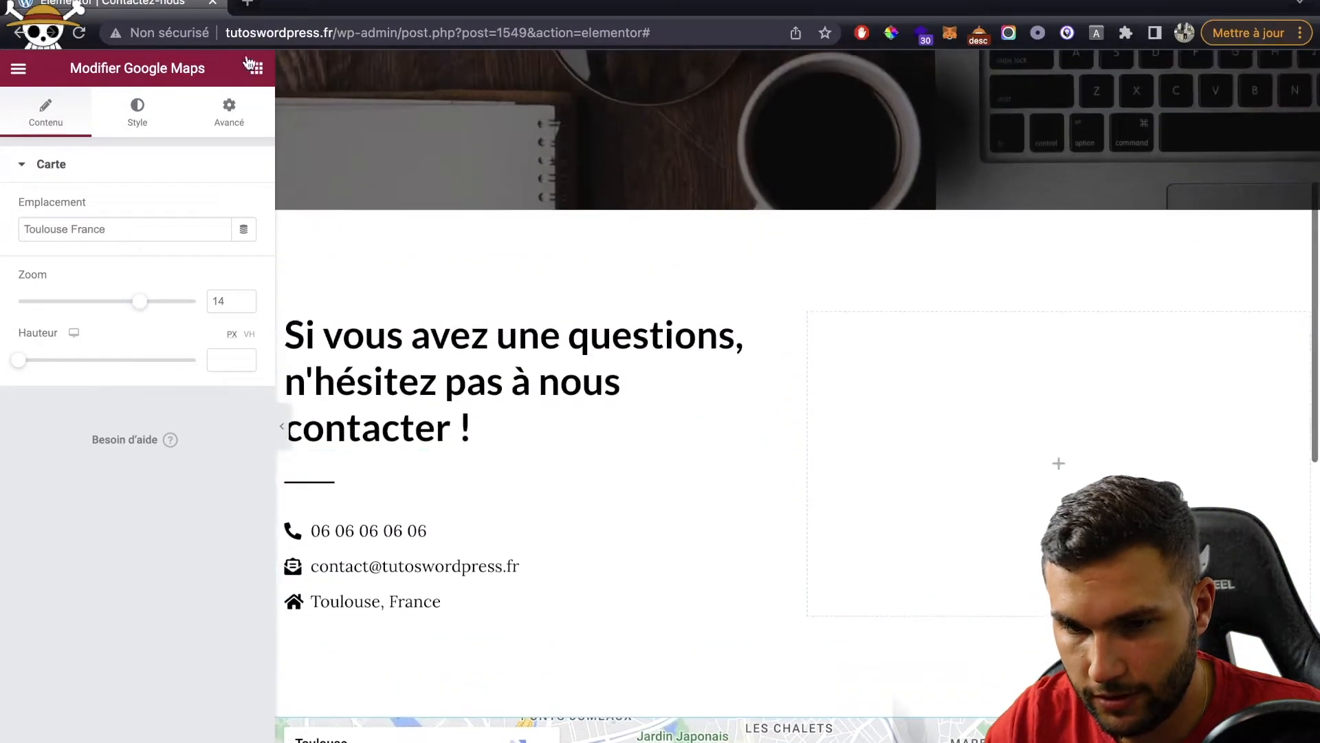
click(254, 67)
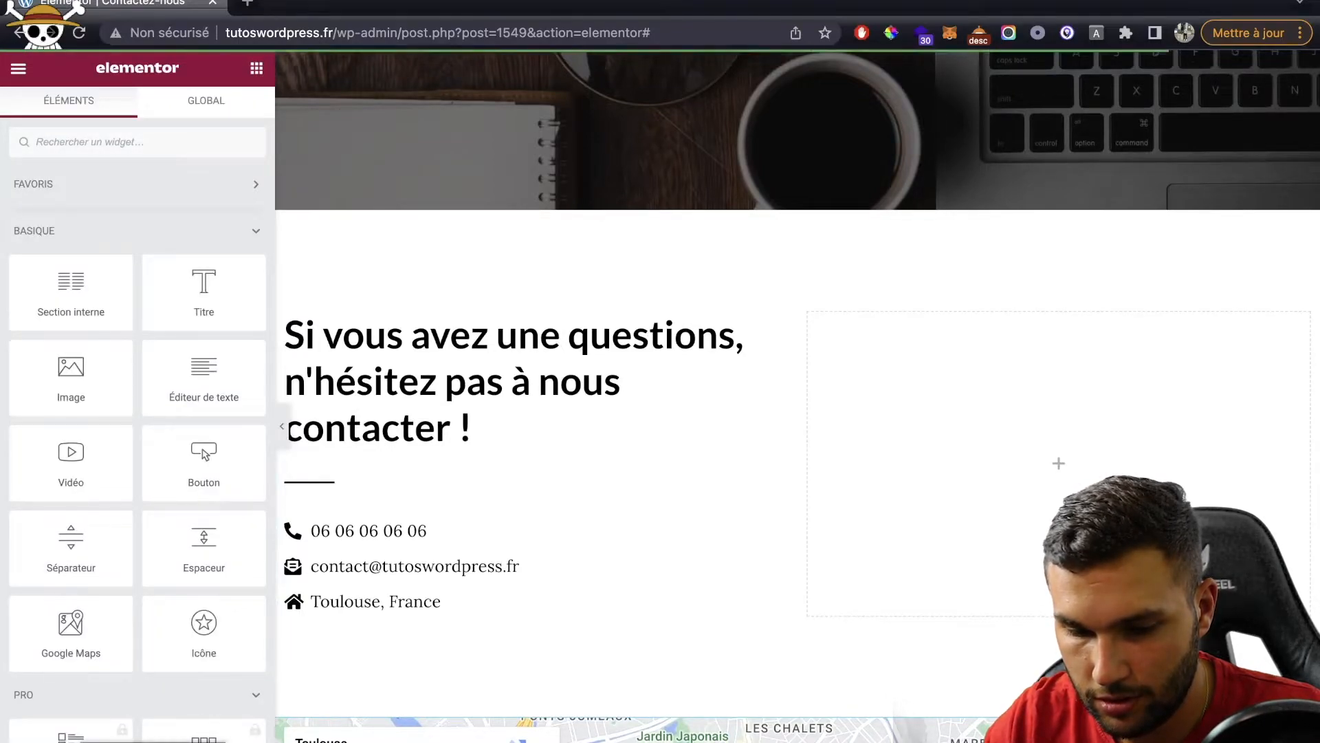
click(167, 742)
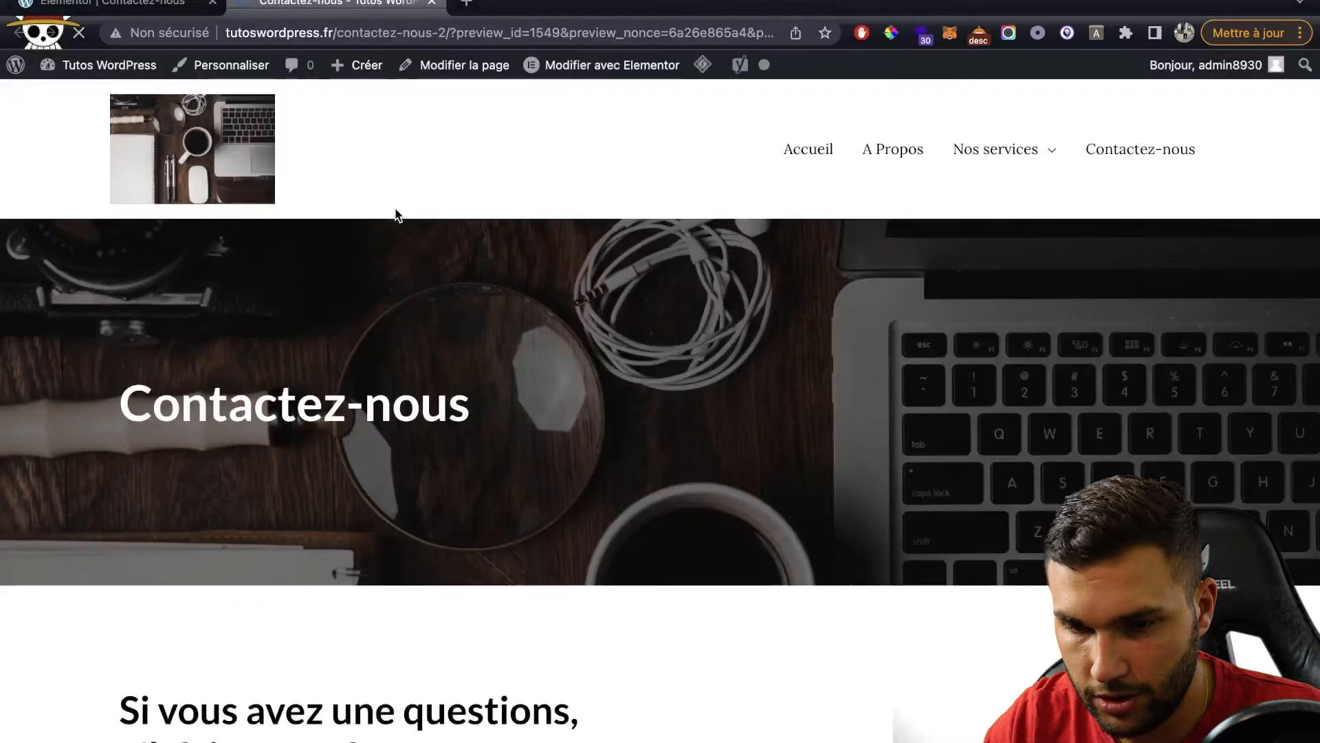
Step: Reduce the contact heading's Typographie size to 39 px so it fits on two lines
scroll(466, 362, down, 7)
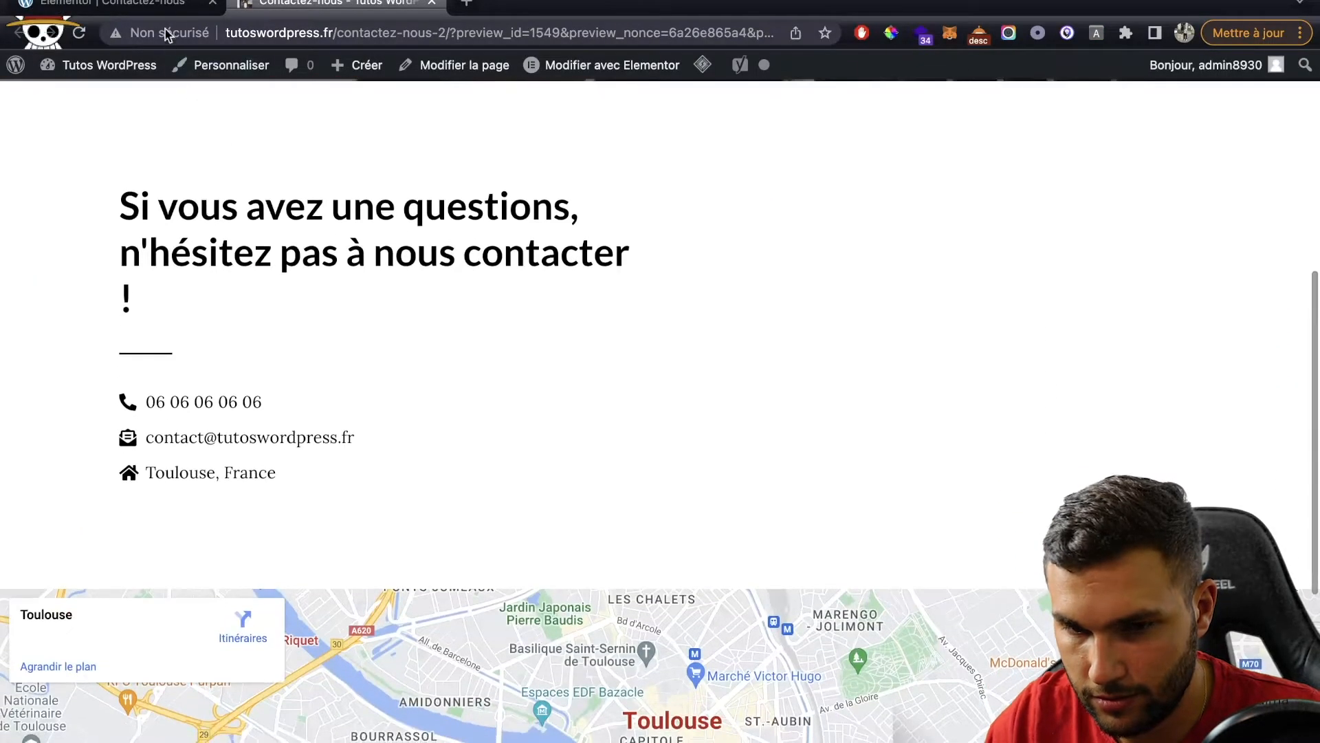
click(172, 5)
click(466, 383)
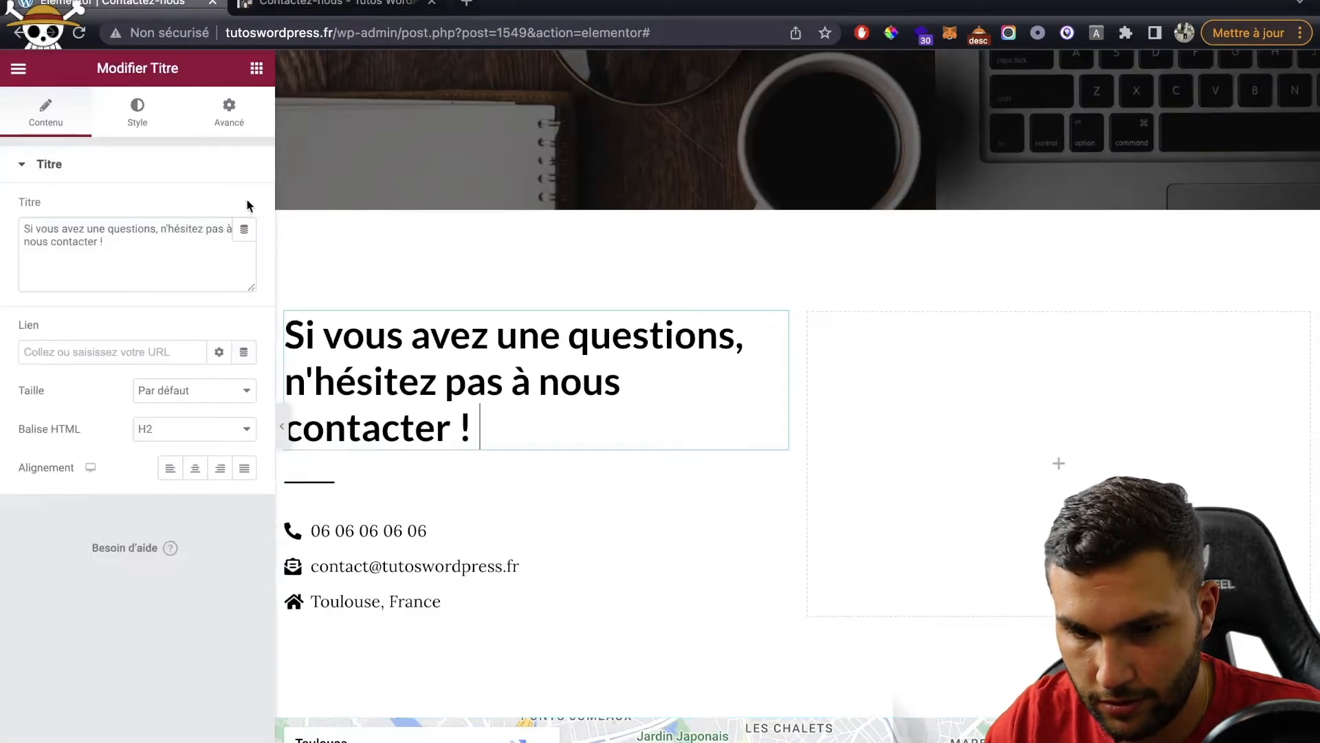
click(137, 113)
click(242, 248)
drag(28, 396, 56, 394)
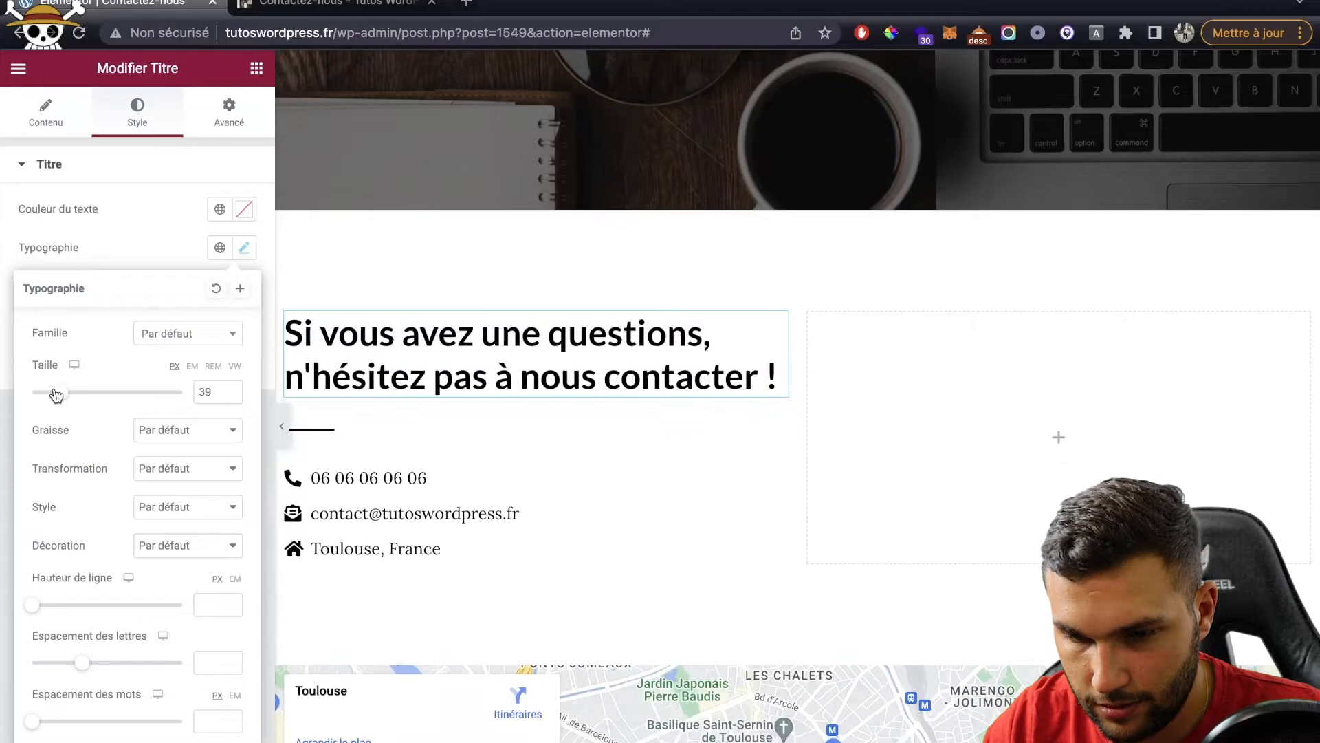
Step: Reload the page preview and scroll down to check the smaller heading
click(348, 6)
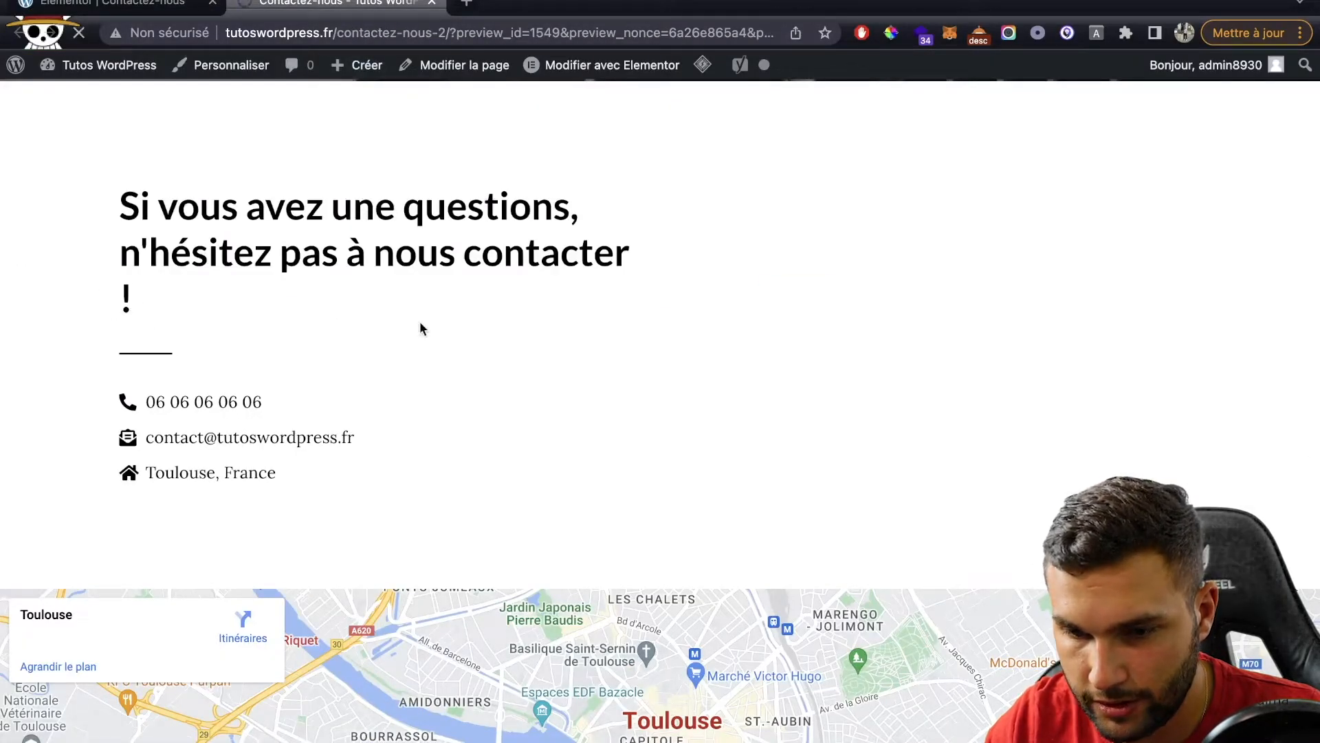
scroll(420, 323, down, 6)
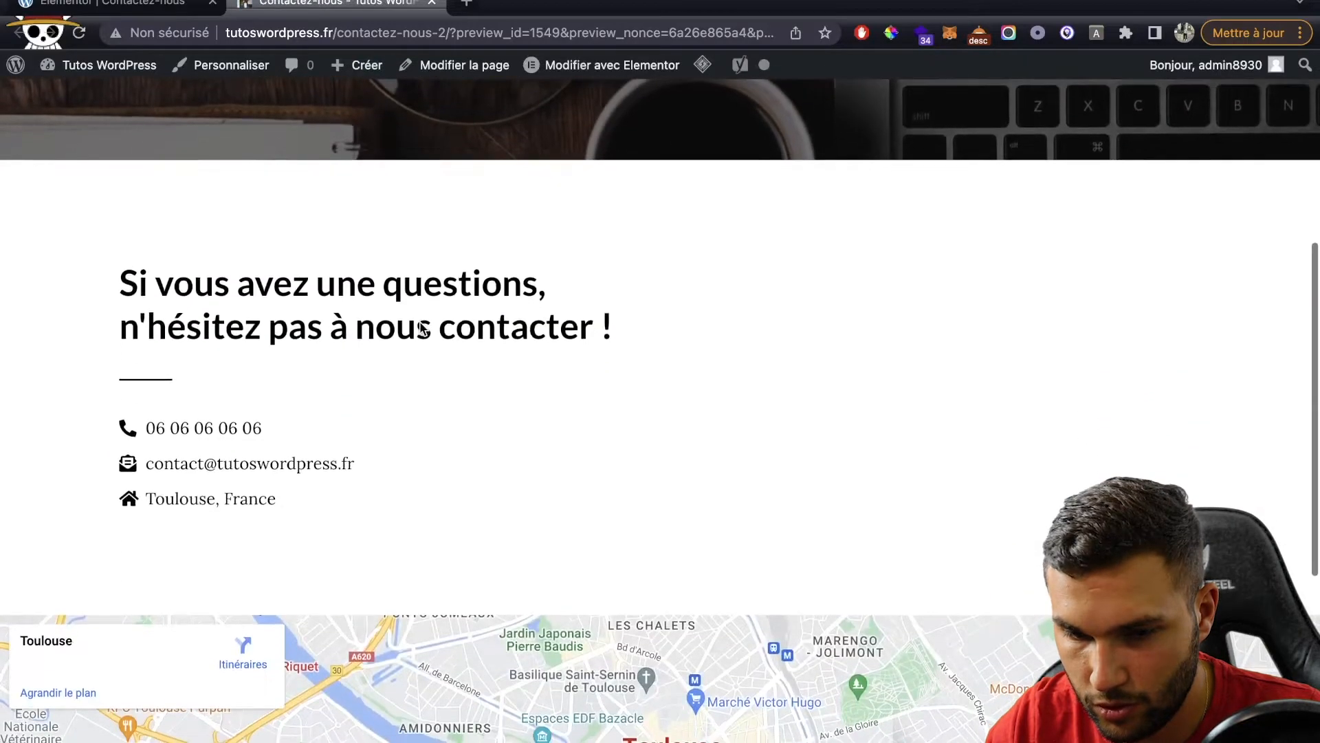
scroll(420, 326, down, 3)
mouse_move(101, 81)
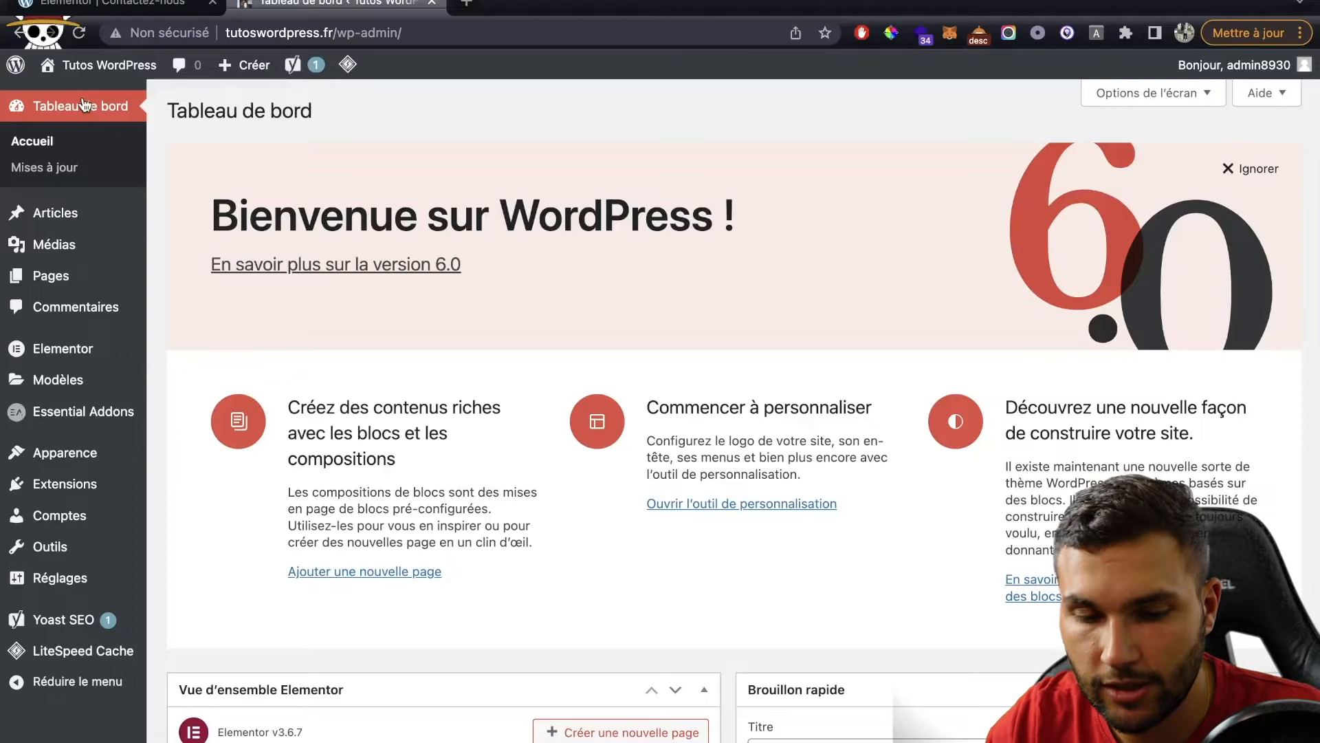
Step: Search the Add Plugins page for 'wp forms'
mouse_move(51, 484)
click(185, 516)
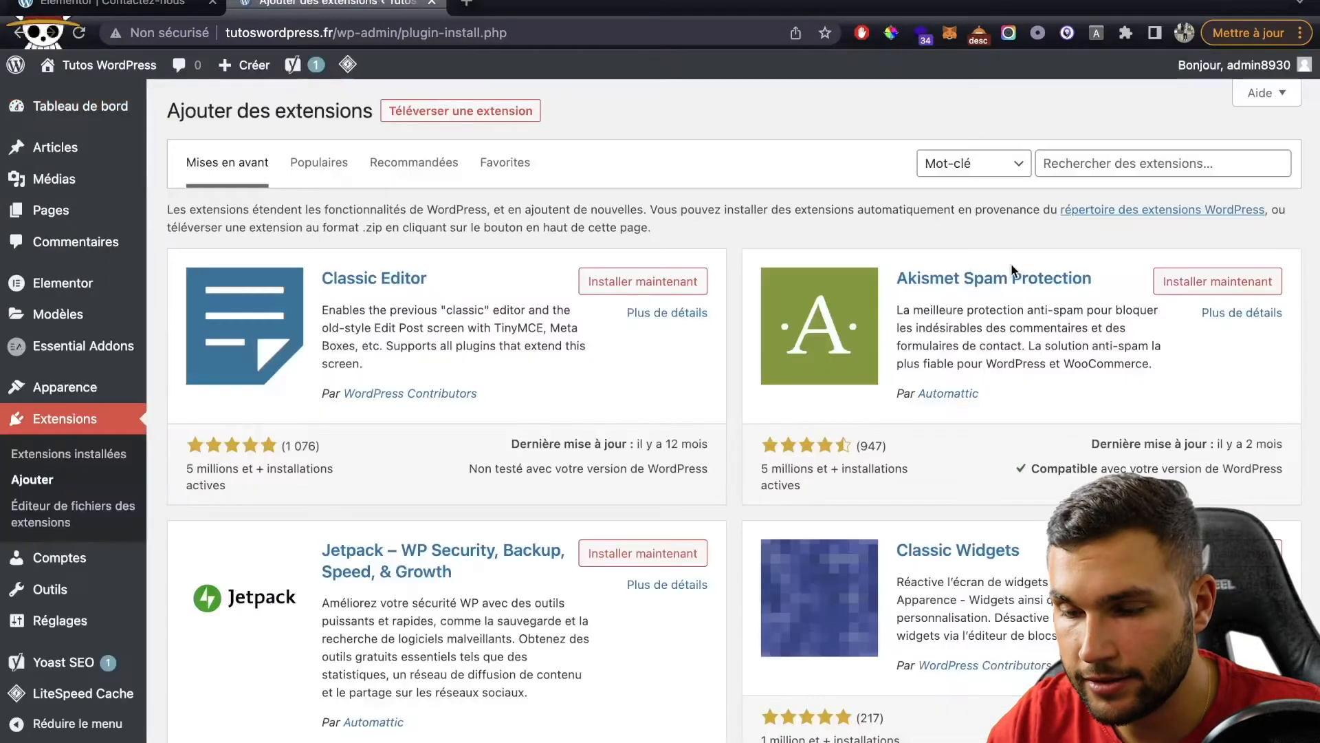
click(1110, 169)
text(wp for)
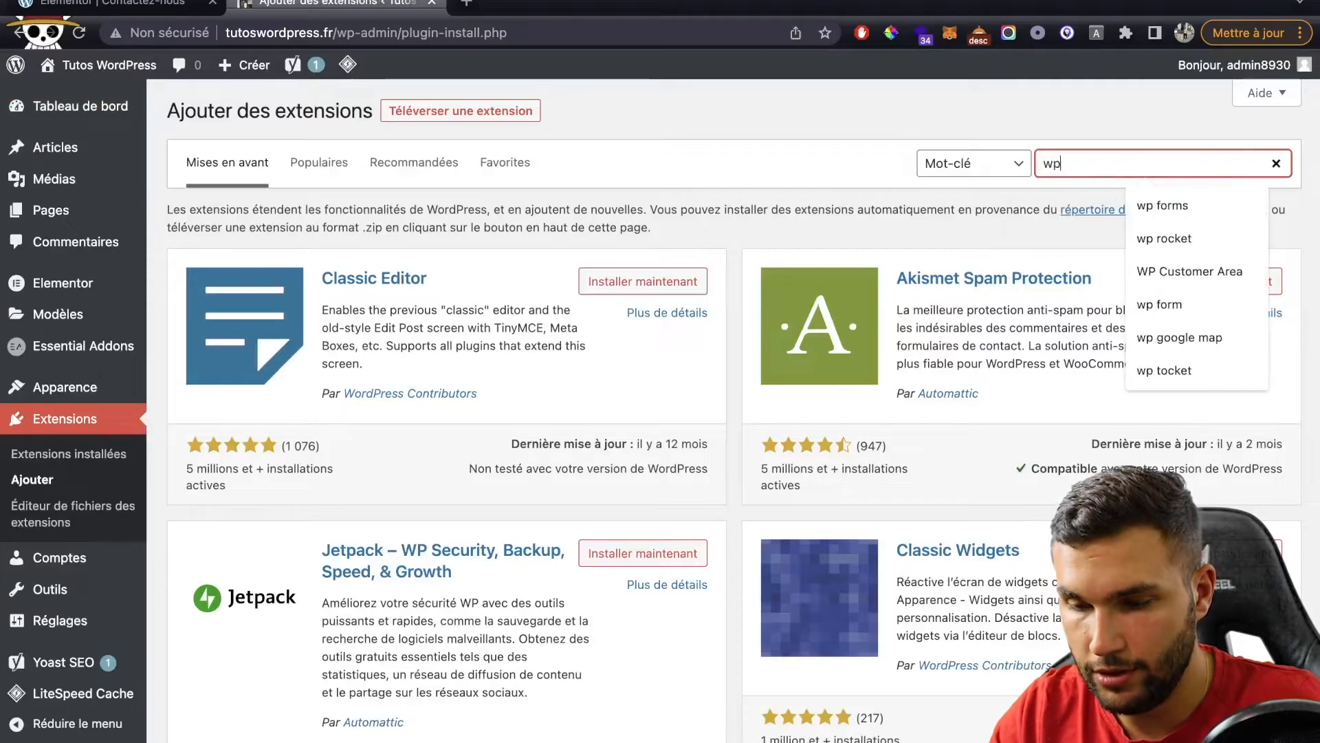
text(ms)
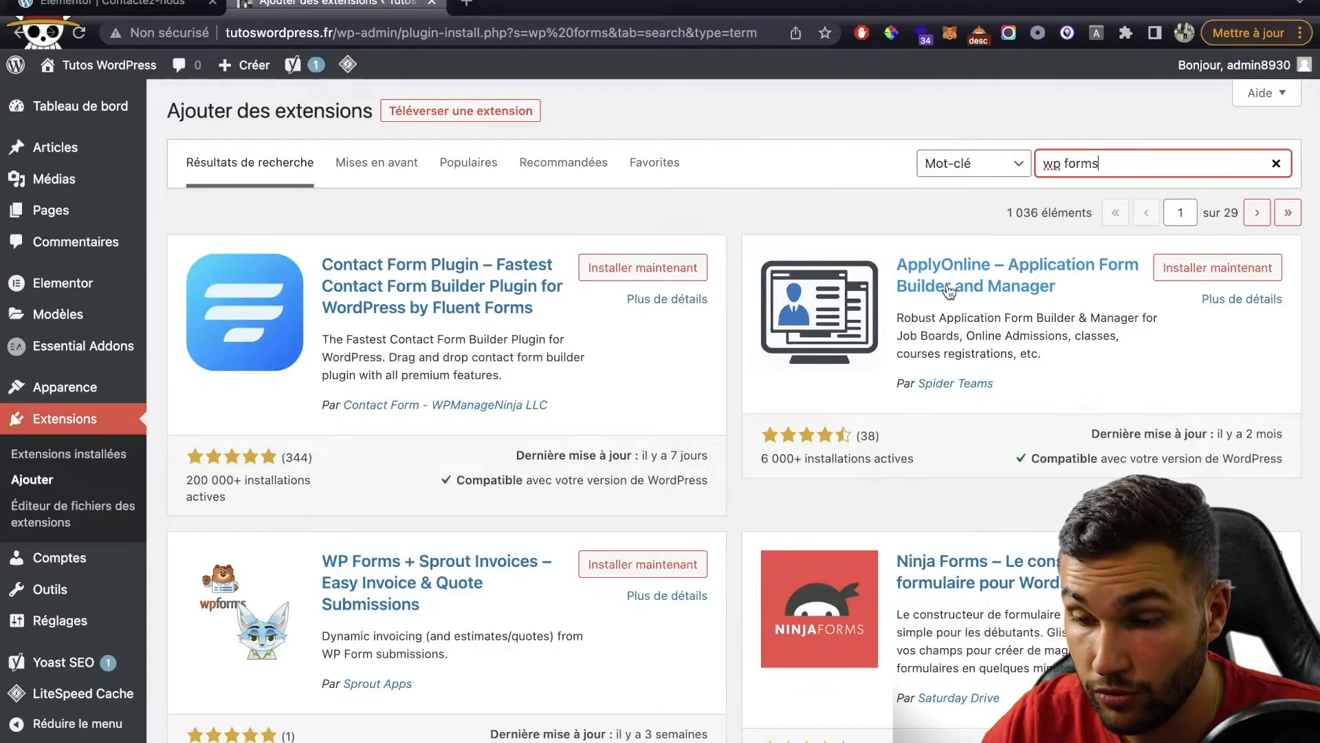
scroll(873, 410, down, 3)
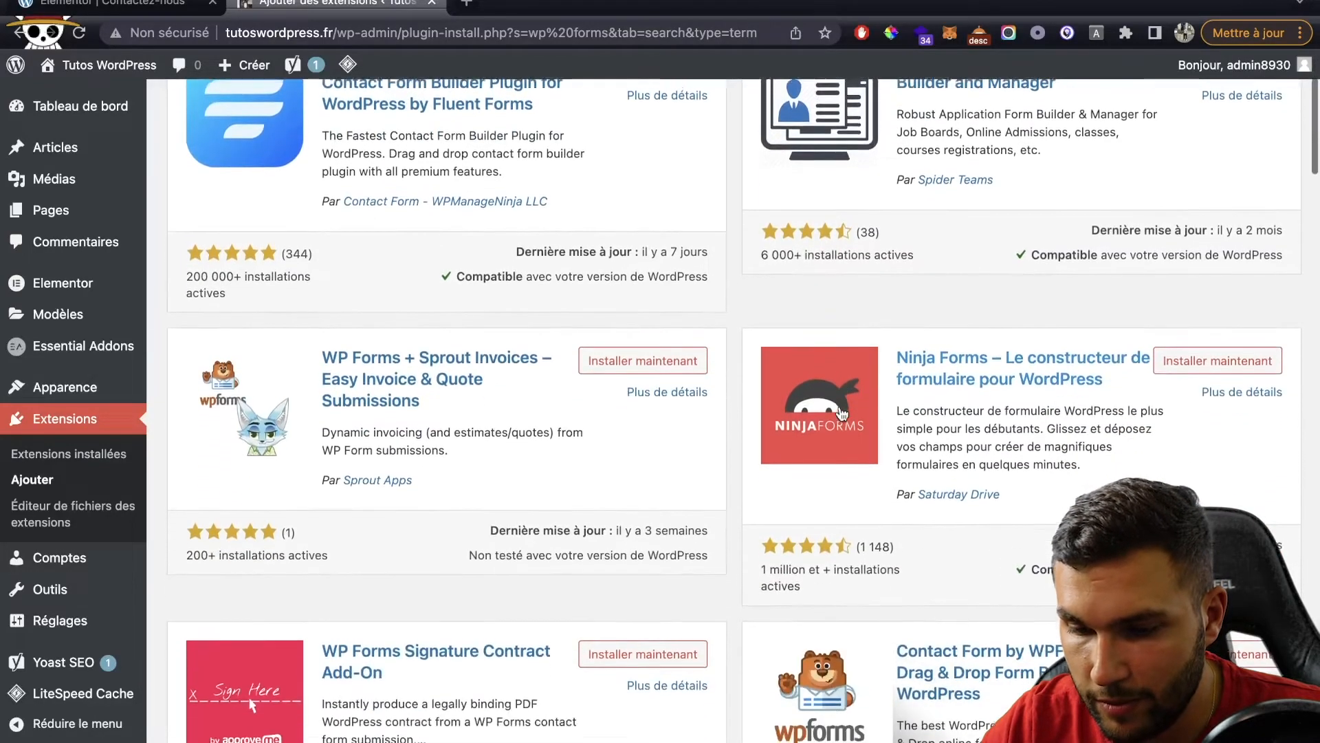
scroll(873, 411, down, 3)
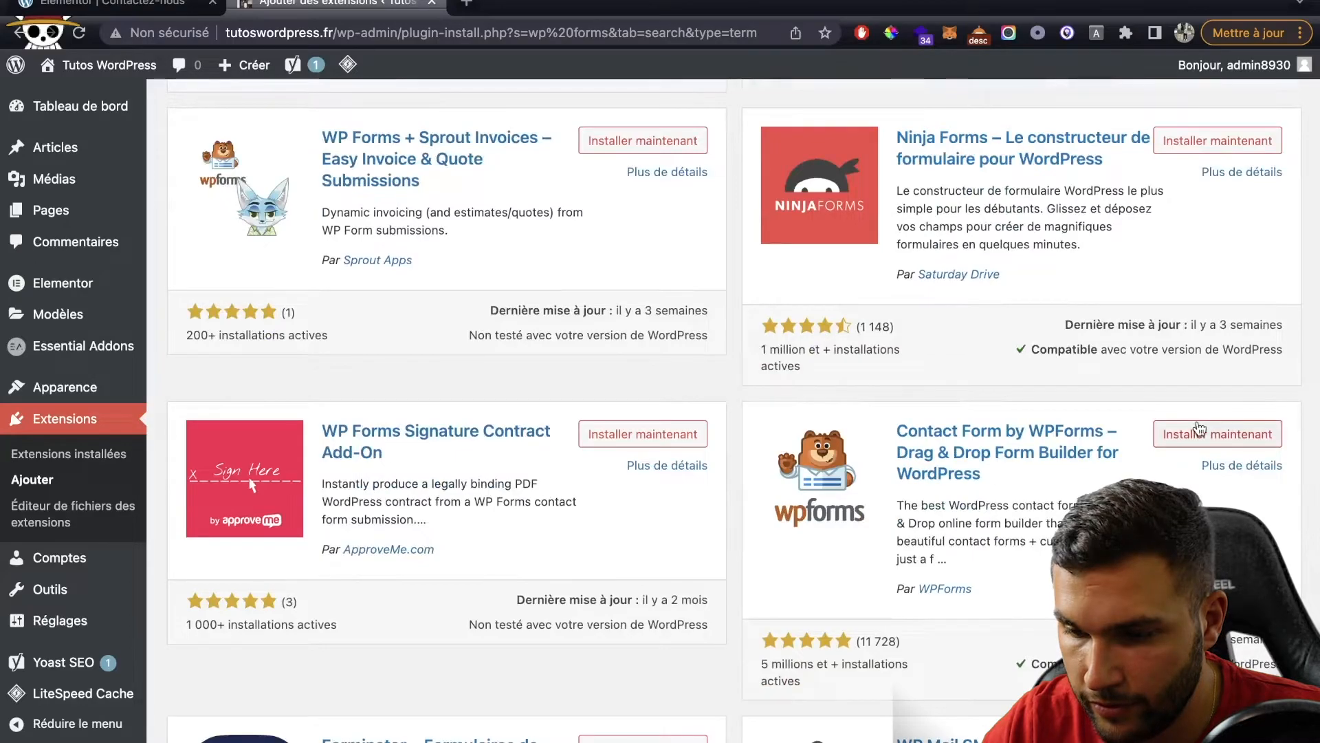
Step: Install and activate Contact Form by WPForms
click(1198, 435)
scroll(852, 486, down, 3)
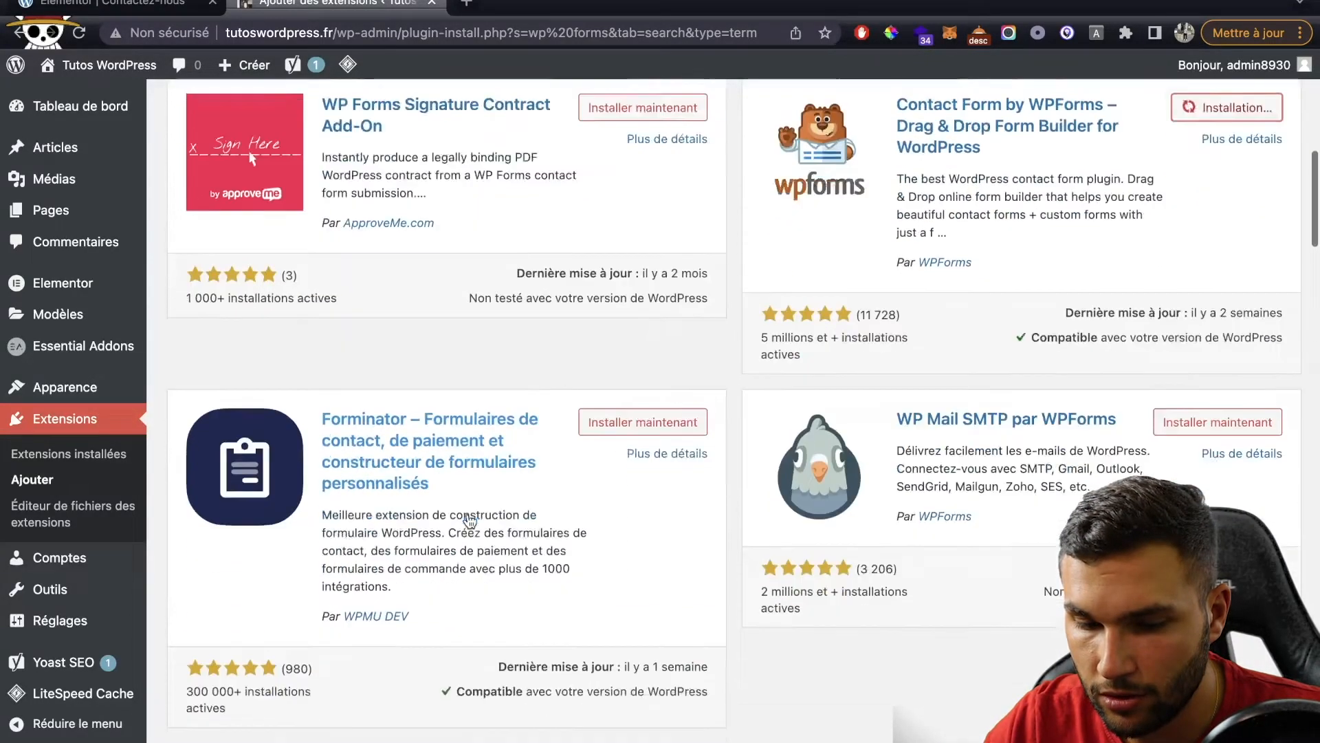
scroll(470, 516, down, 7)
scroll(469, 520, up, 12)
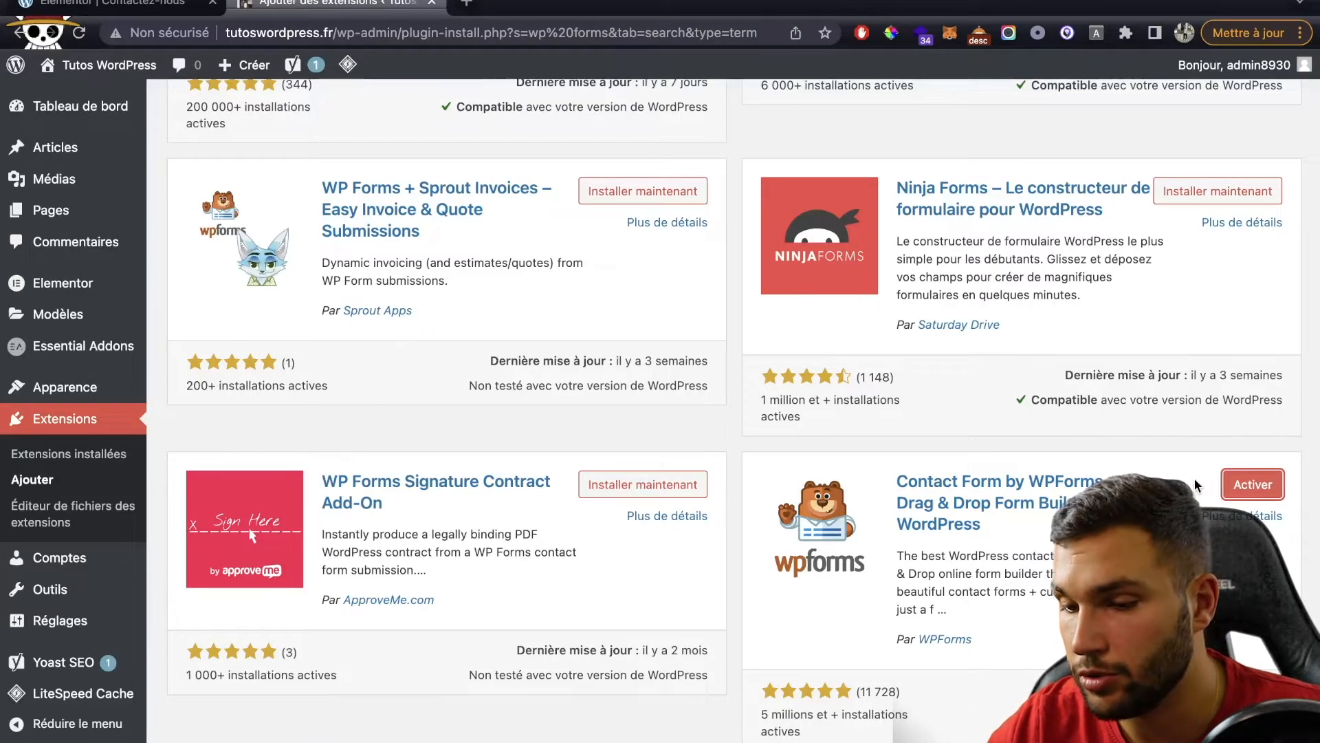
click(1240, 486)
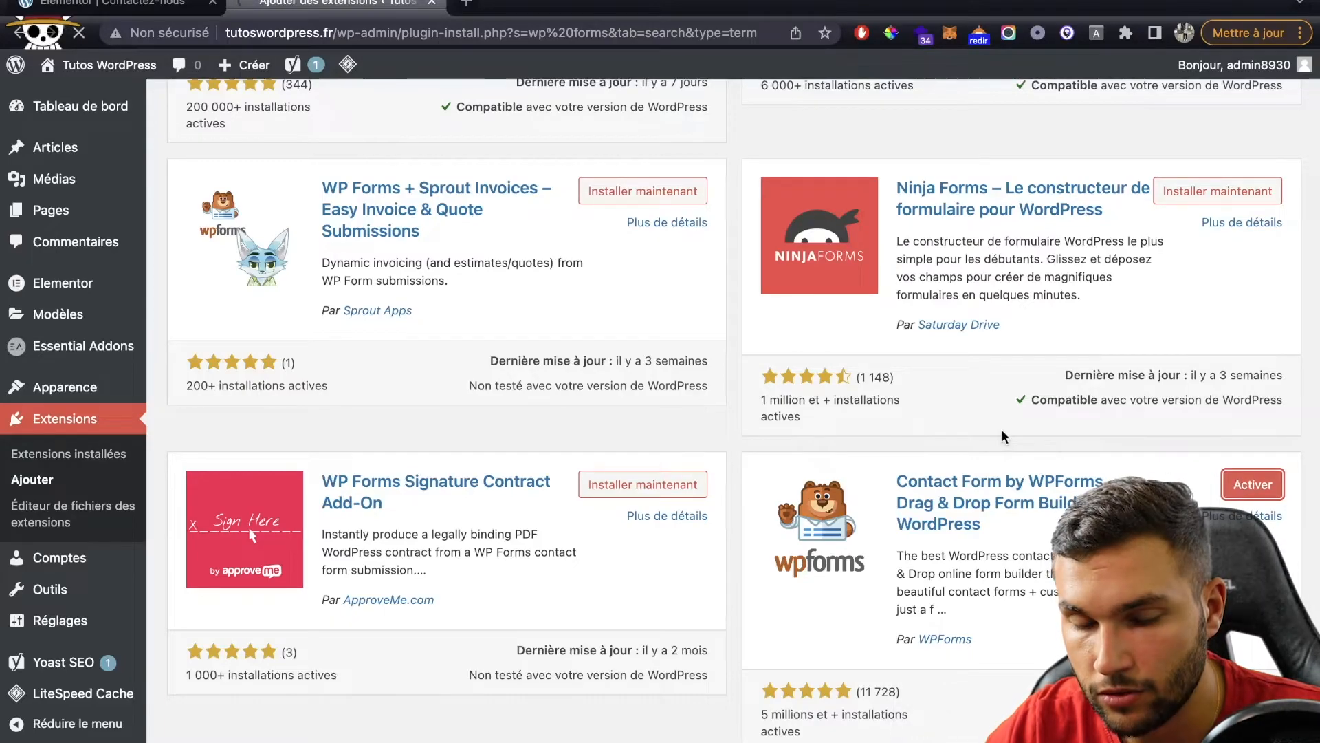
scroll(508, 442, down, 7)
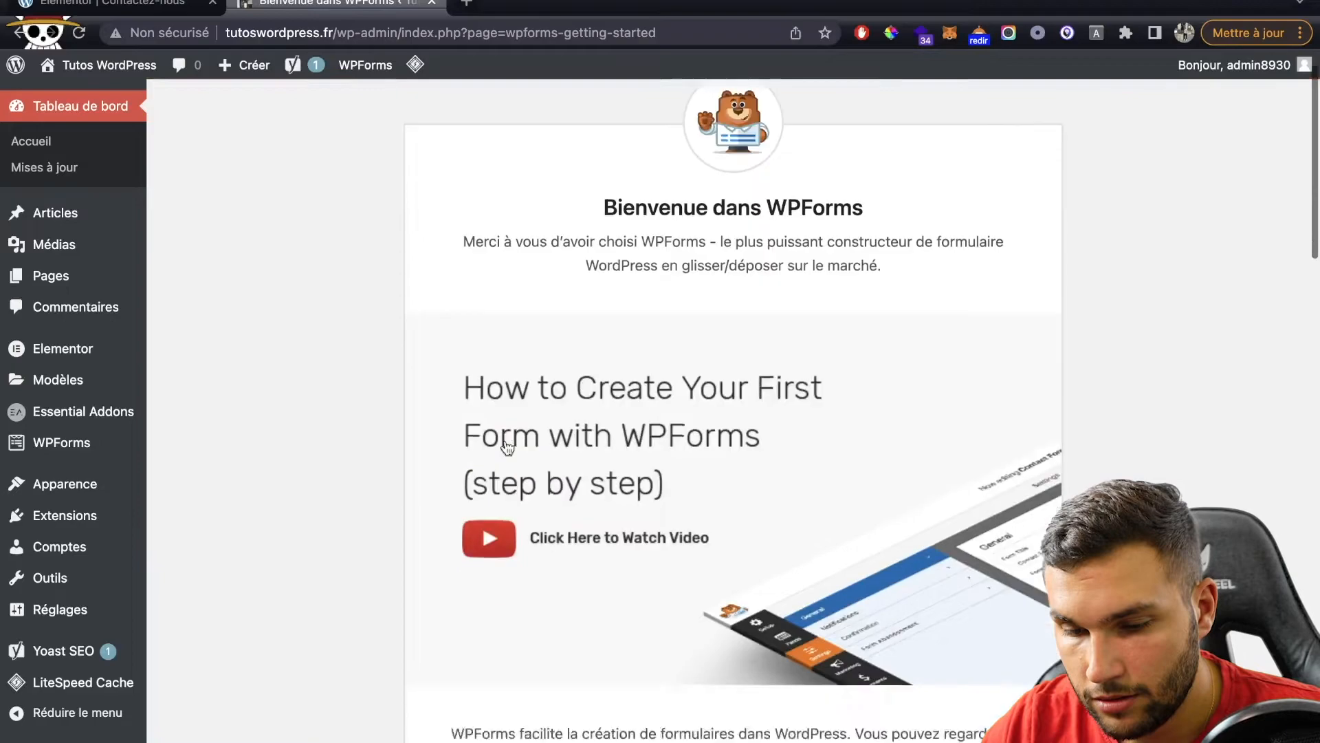
Step: Create the first WPForms form from the Simple Contact Form template
scroll(508, 442, up, 2)
scroll(506, 443, up, 4)
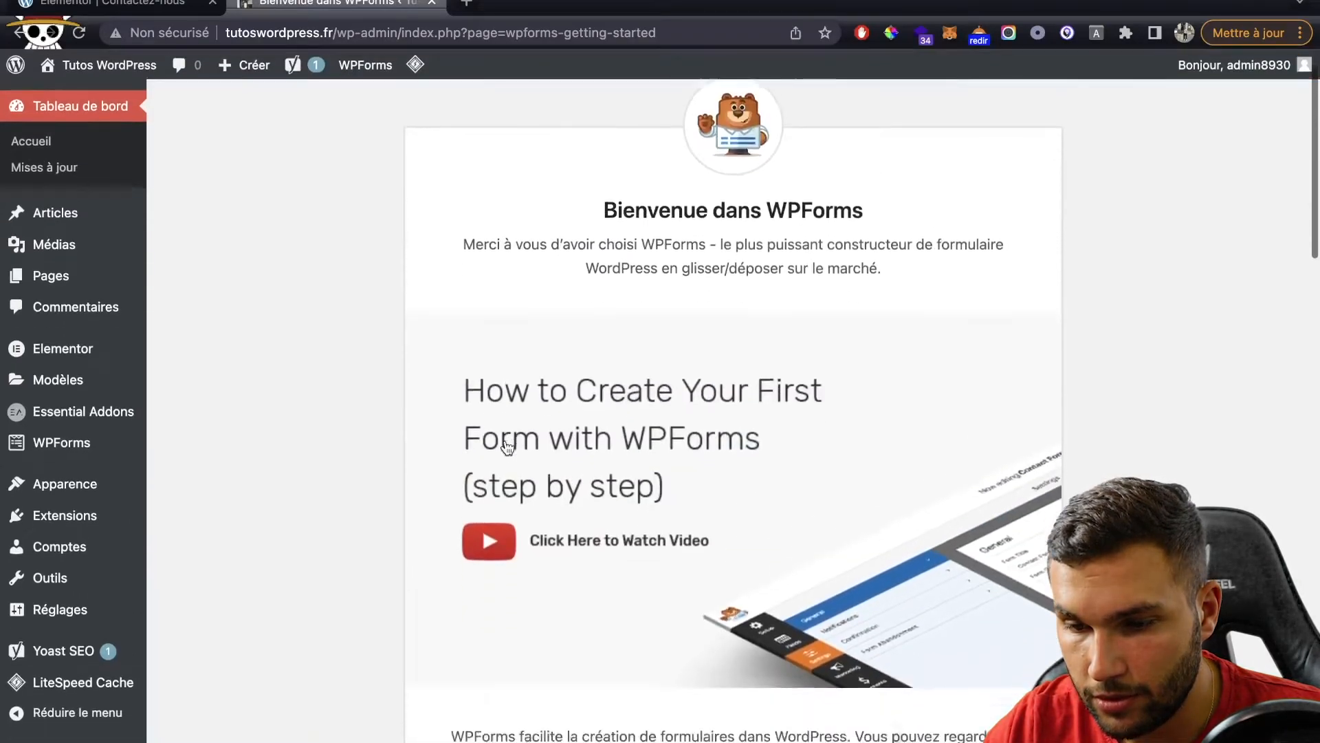
scroll(506, 444, down, 4)
click(503, 614)
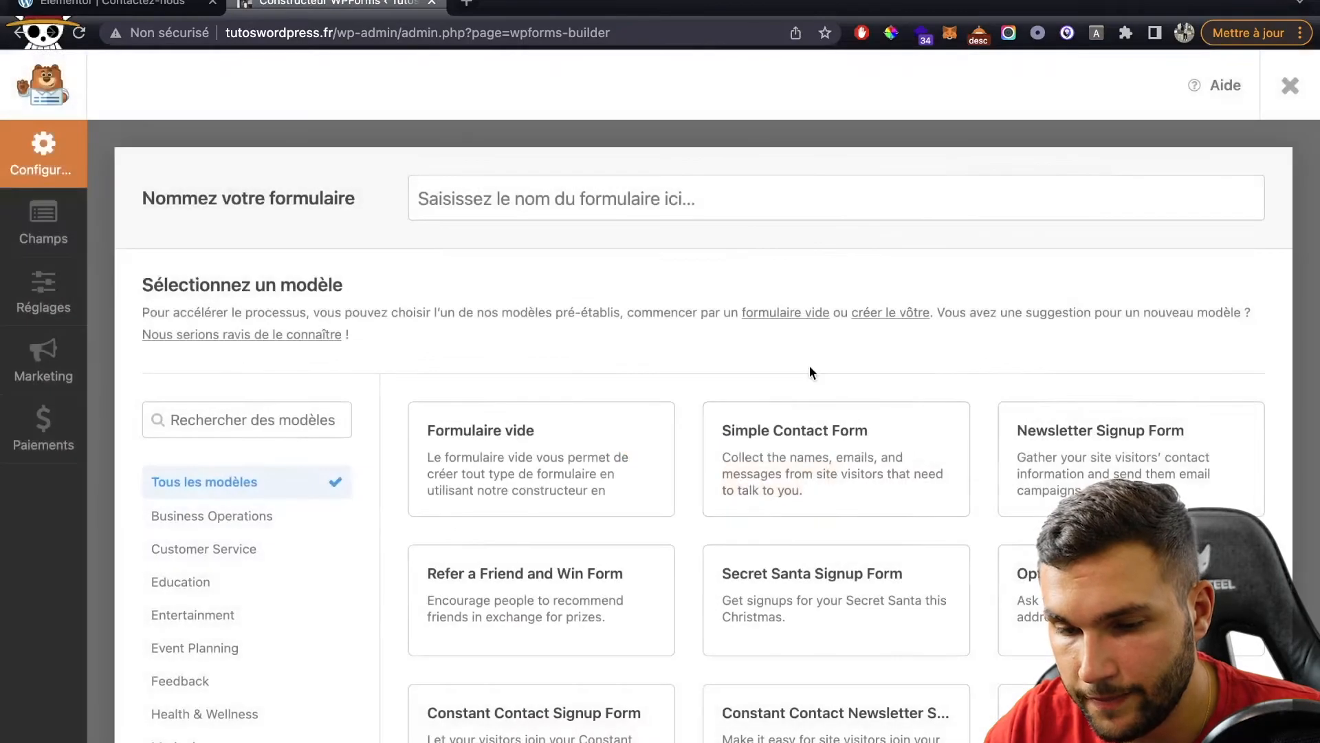
mouse_move(559, 447)
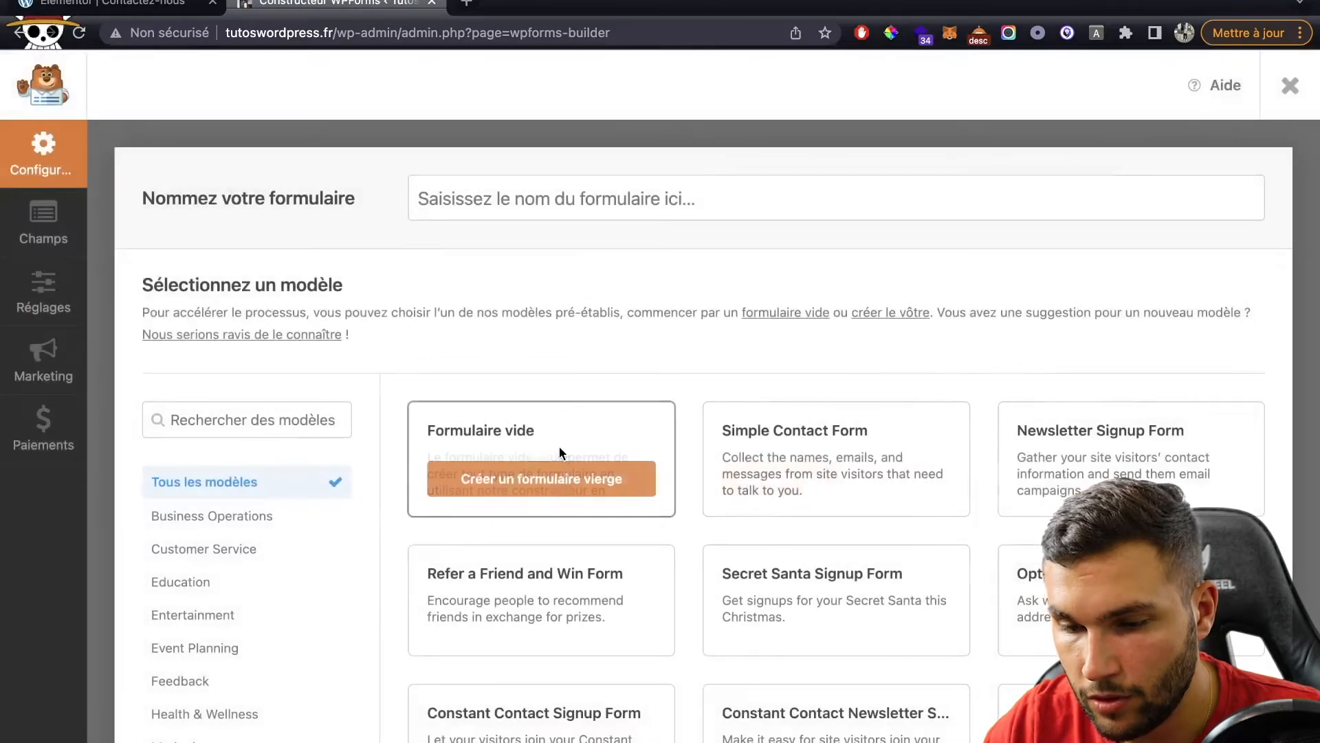
click(773, 480)
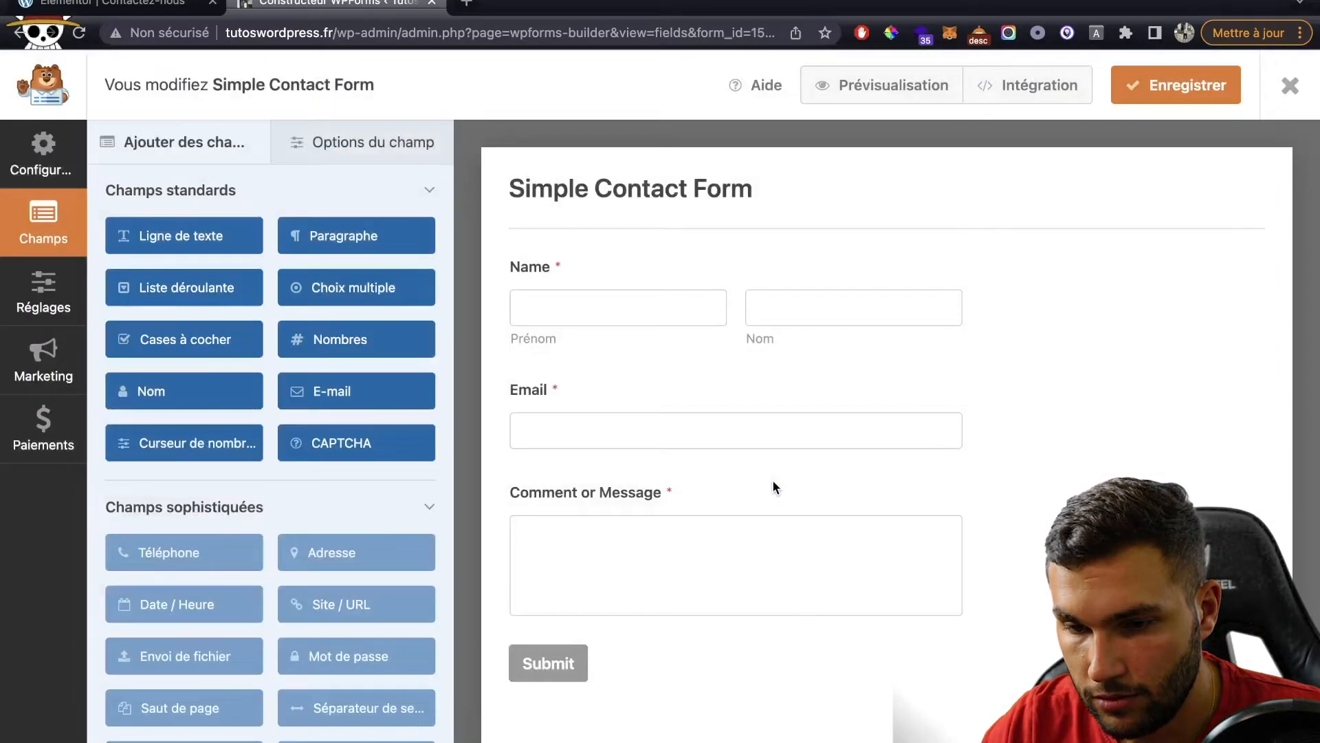
Step: Relabel the Name field 'Nom & Prénom' and the message field 'Votre Message'
click(566, 271)
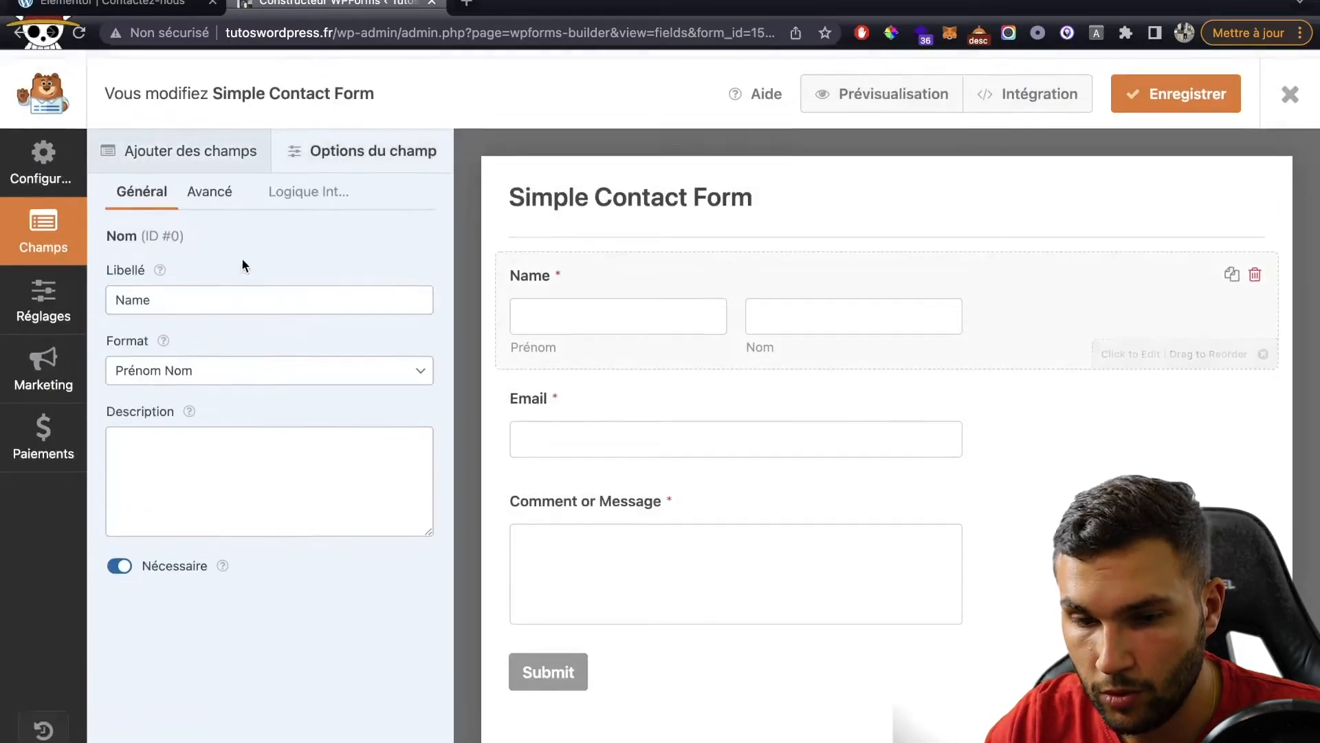
double_click(191, 333)
text(Nom)
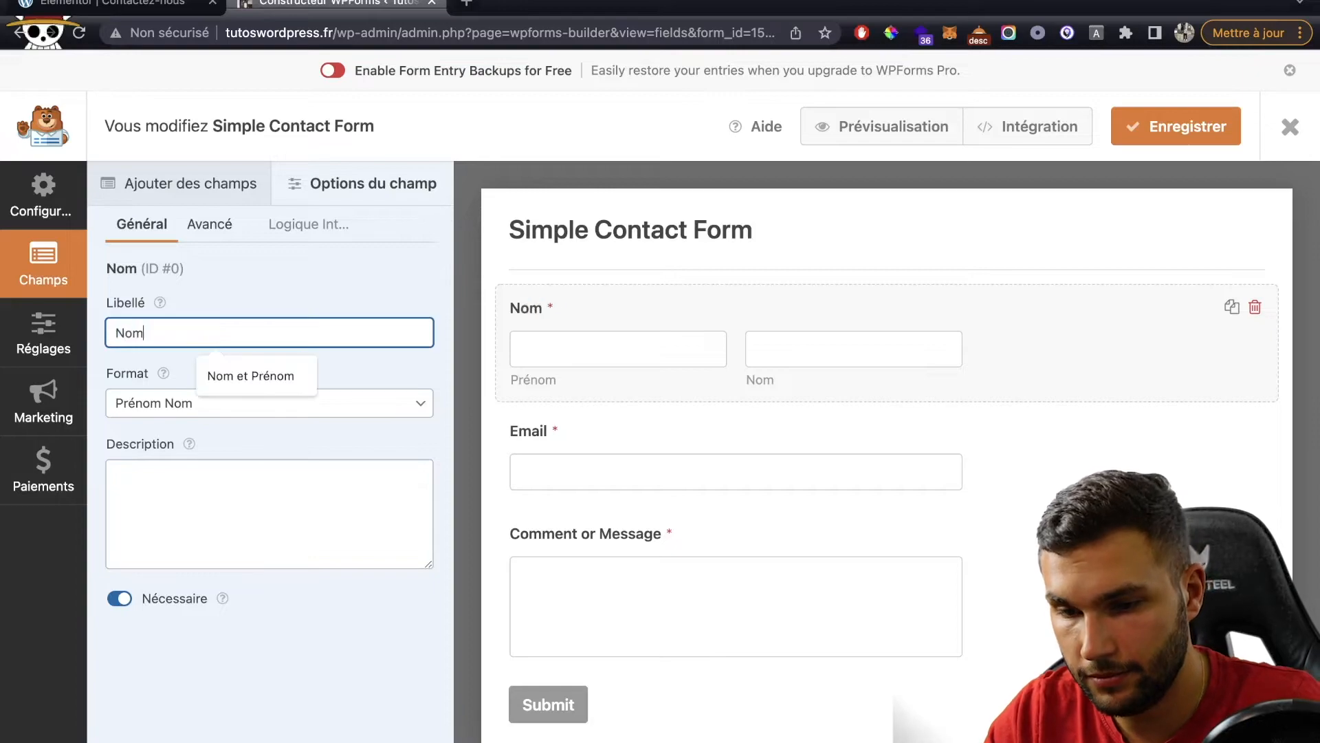
text( & Prénom)
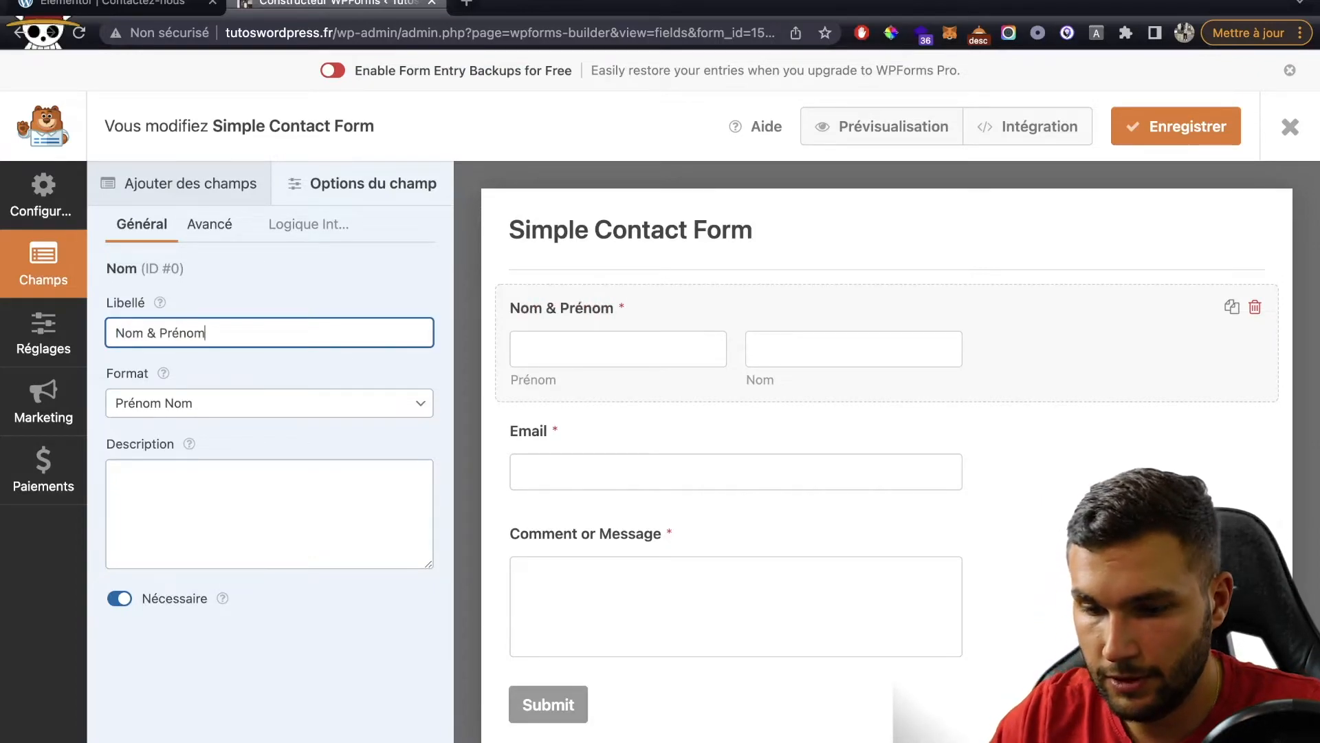
click(569, 532)
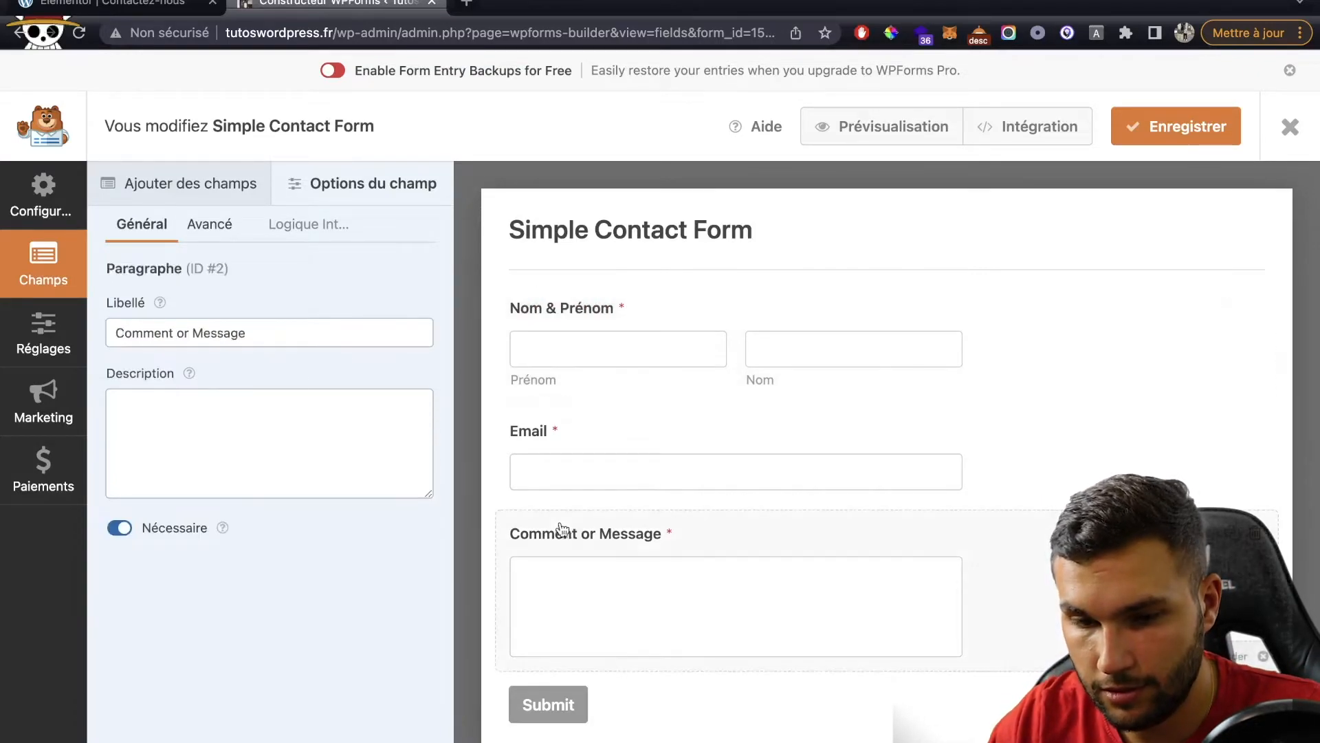
triple_click(159, 318)
text(Votre mES)
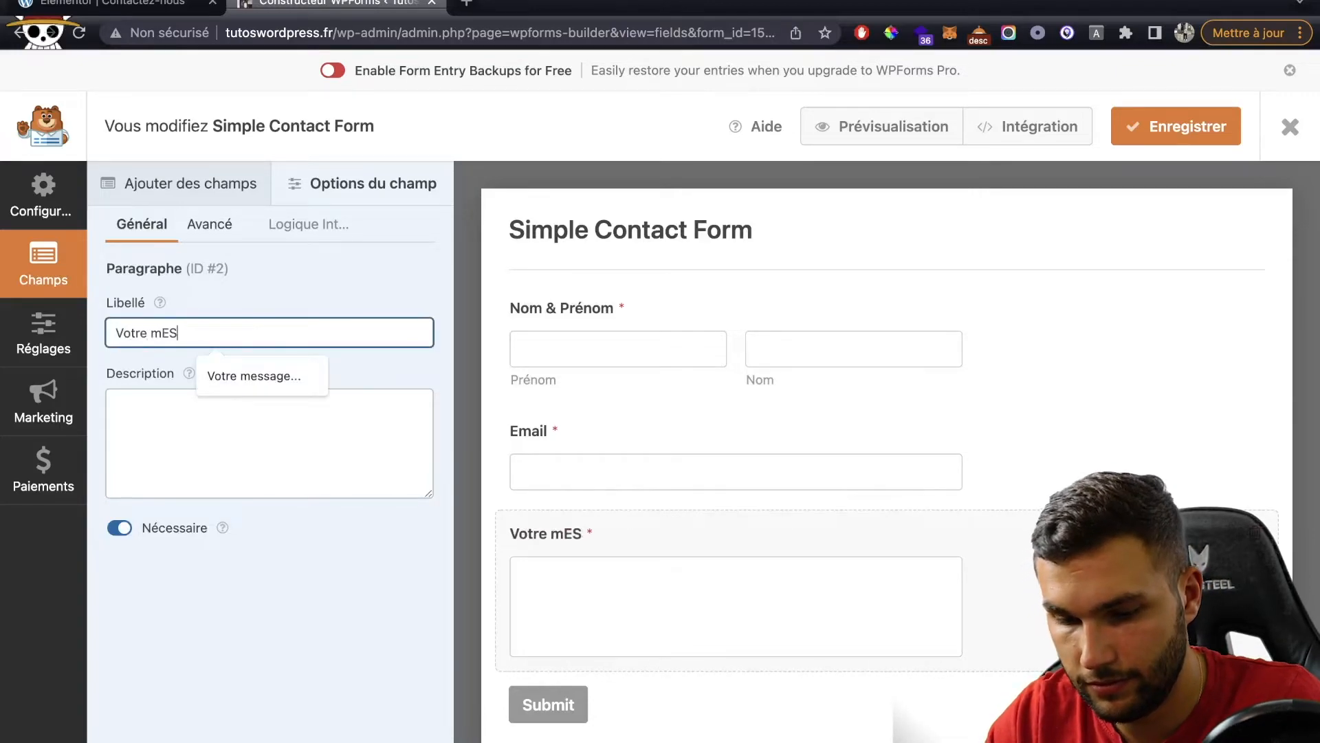
key(BackSpace)
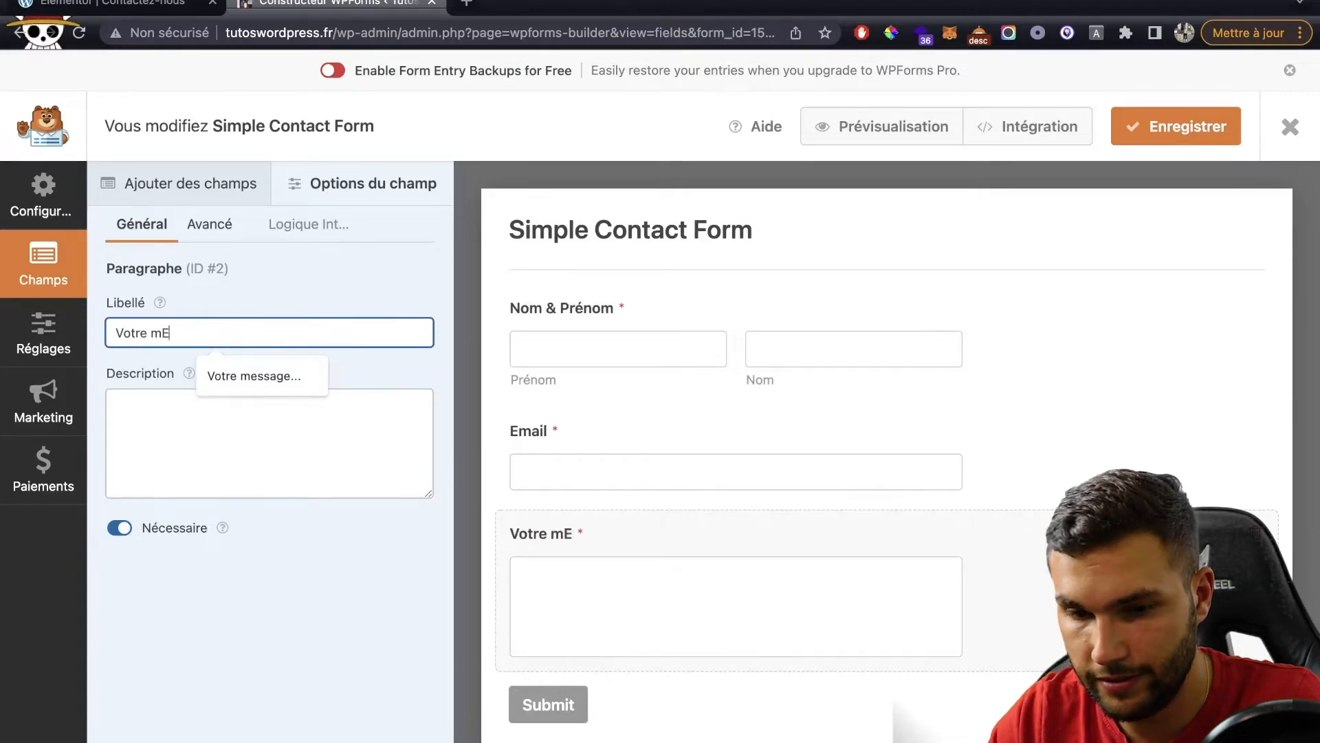
text(Messag)
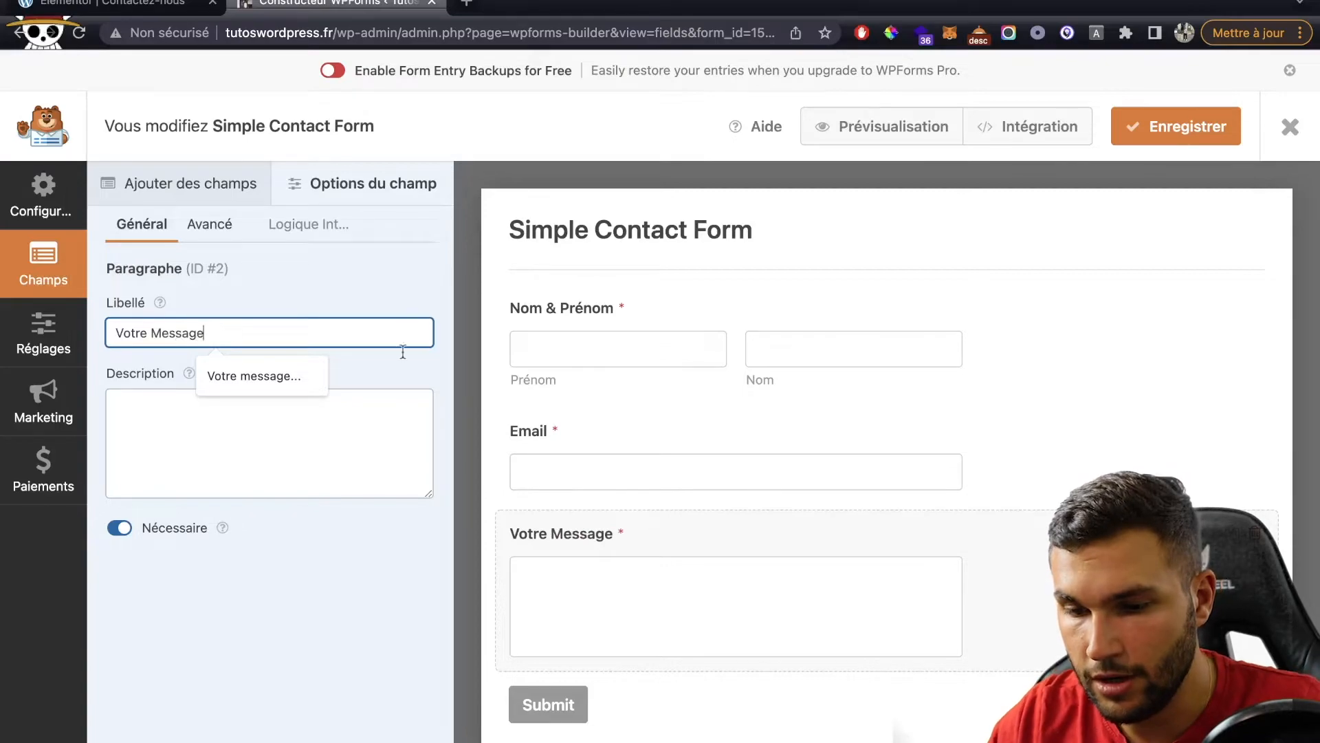
text(e)
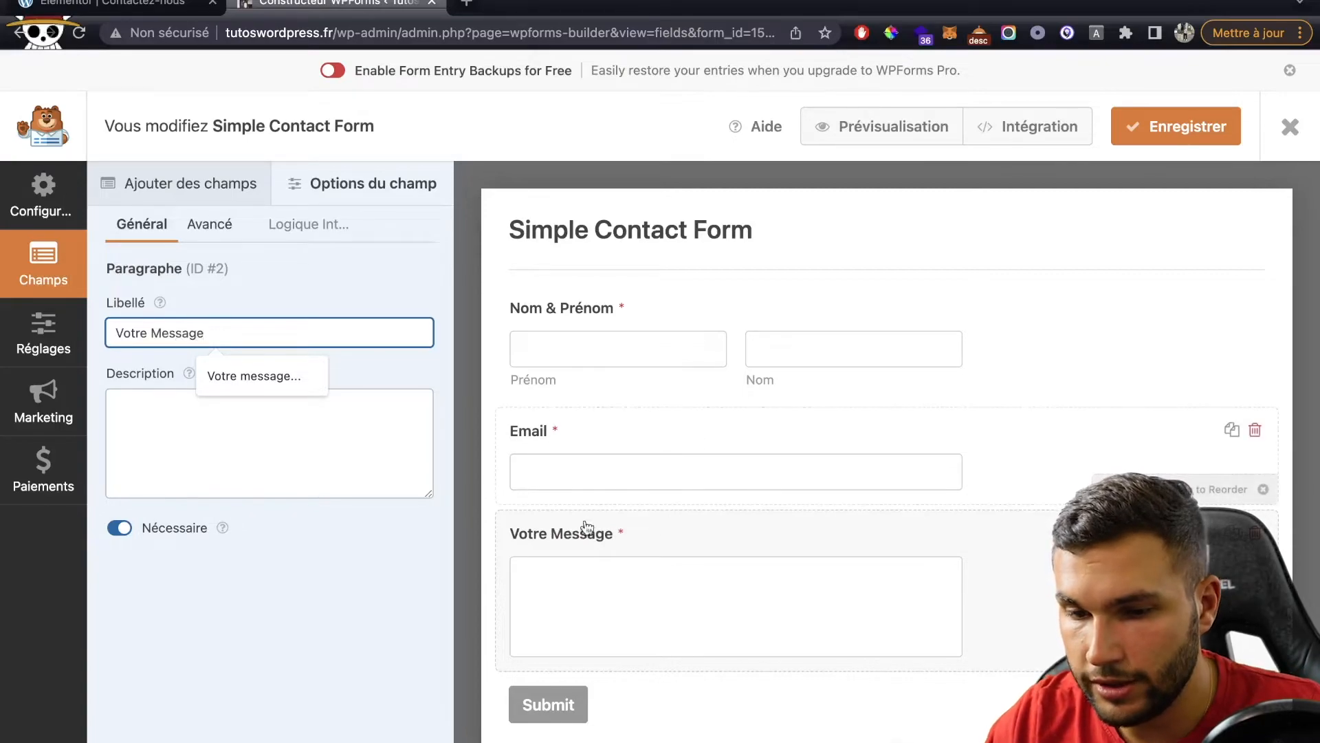
Step: Review the Nom & Prénom field options, then go to the form's Réglages
click(190, 180)
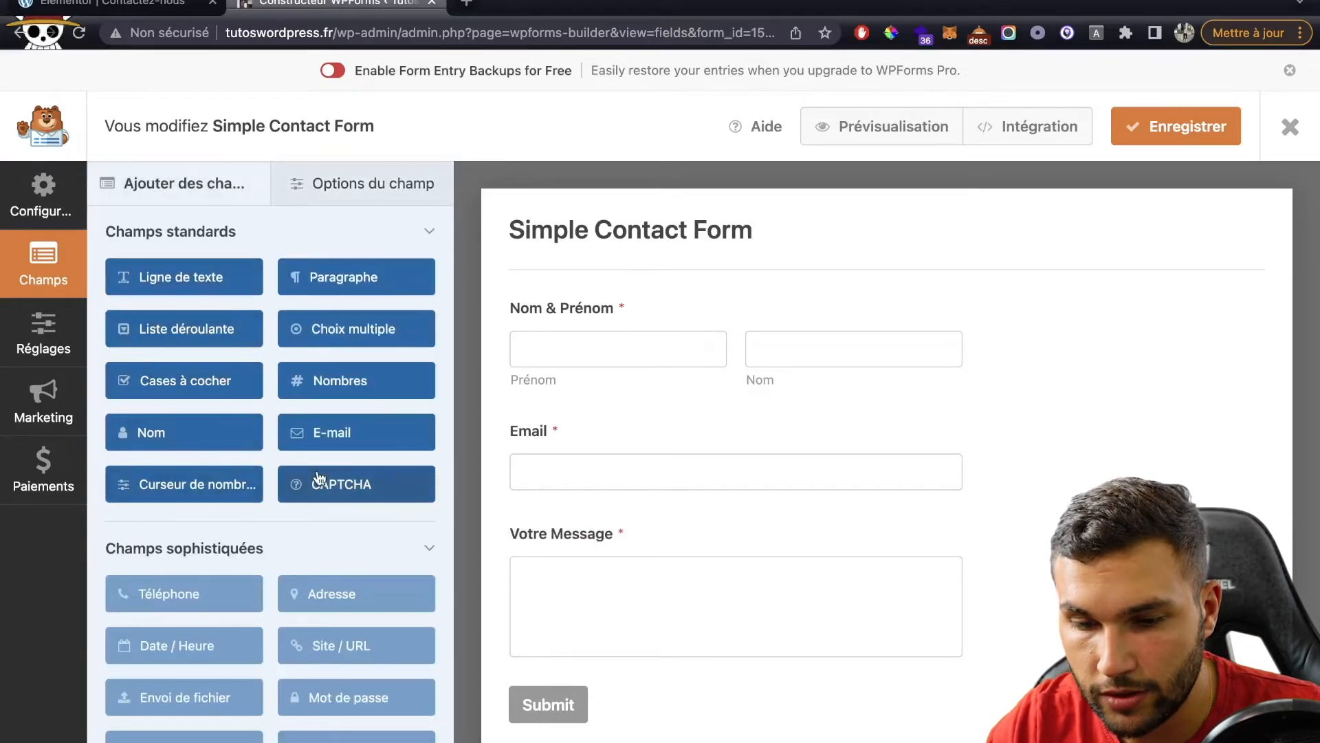
scroll(319, 478, down, 3)
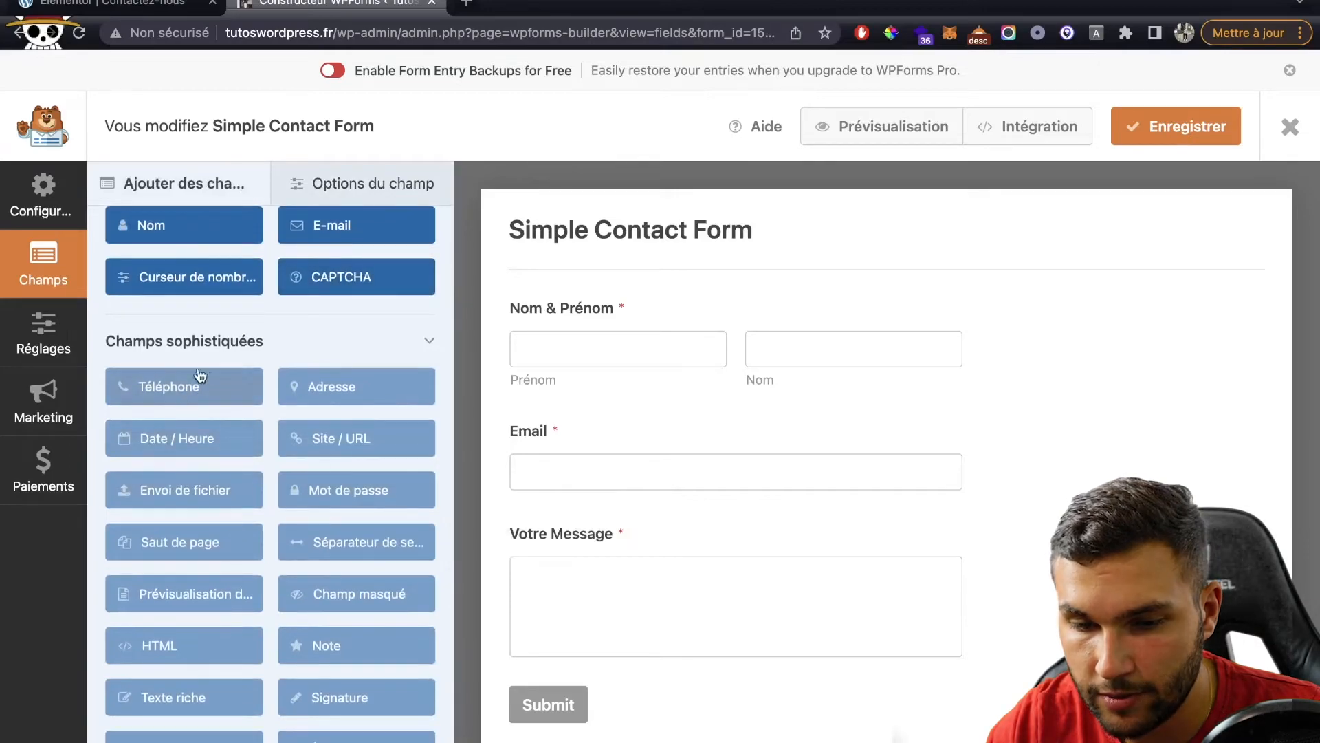
scroll(201, 374, up, 3)
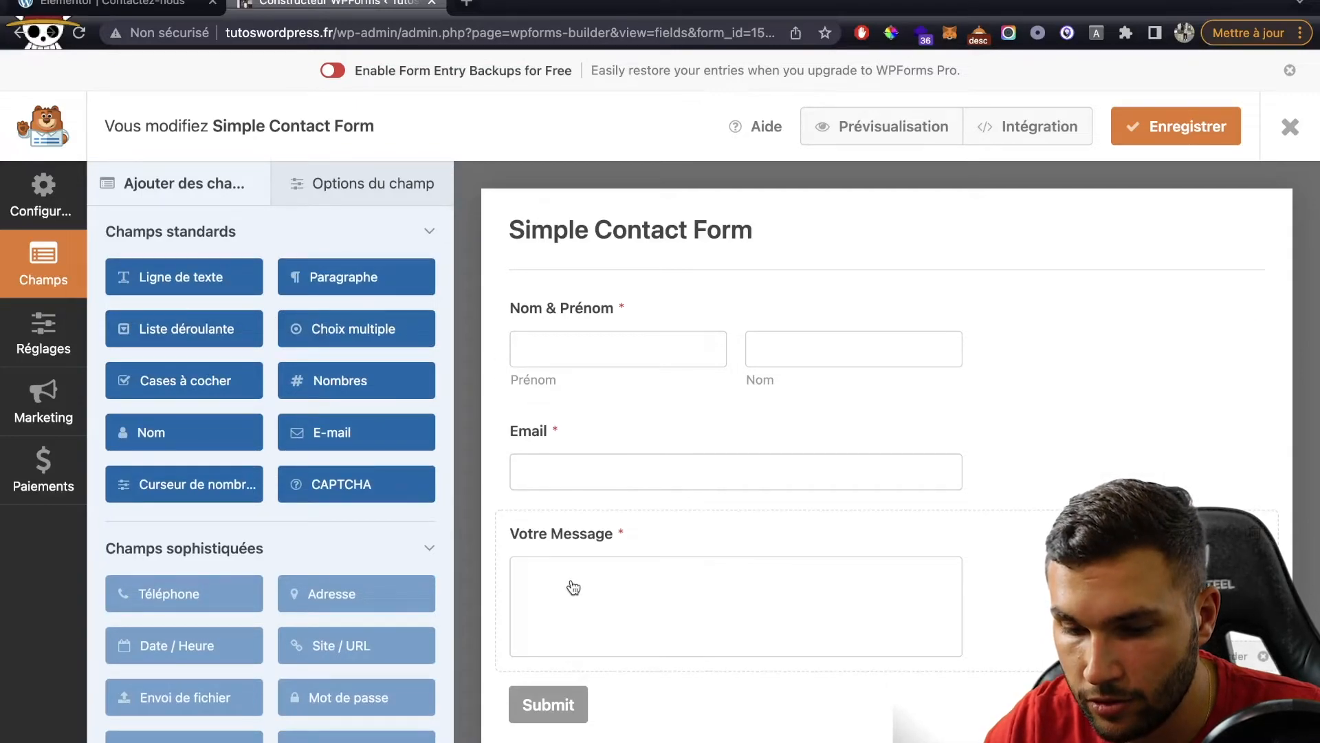
click(354, 184)
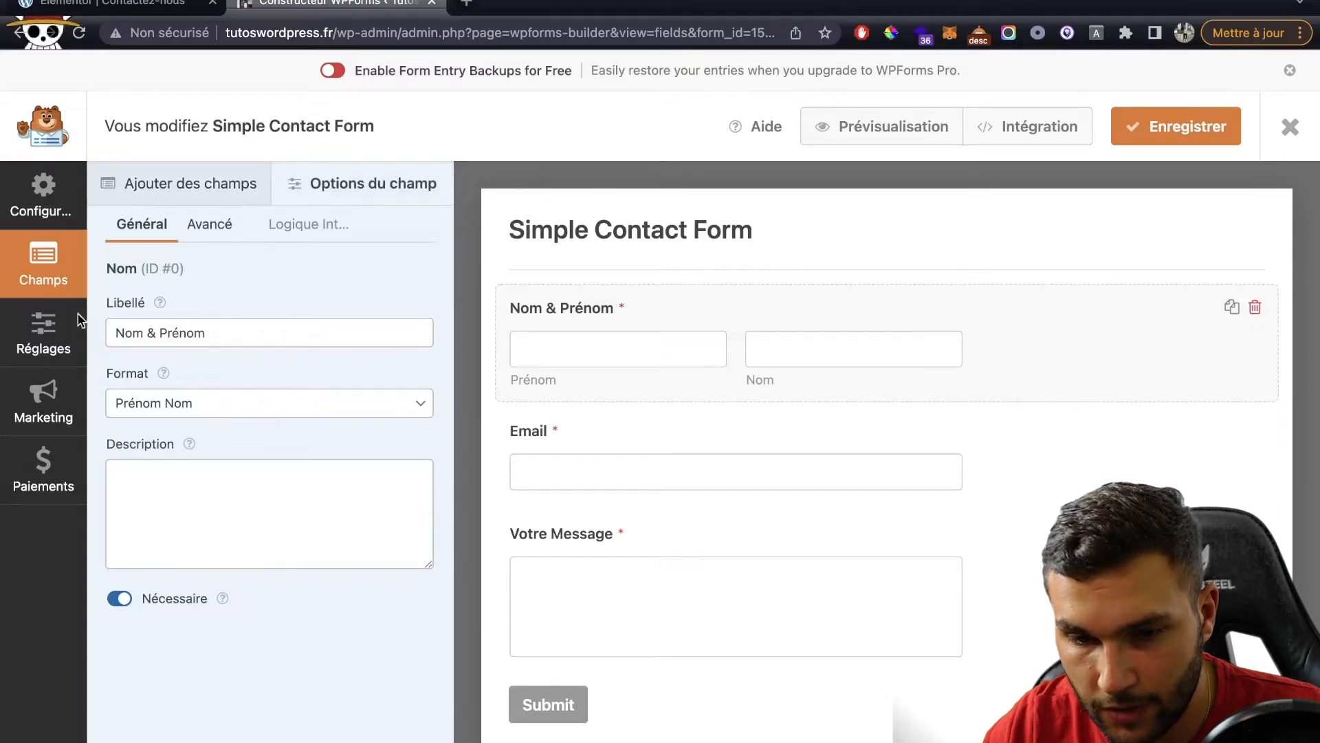
click(50, 334)
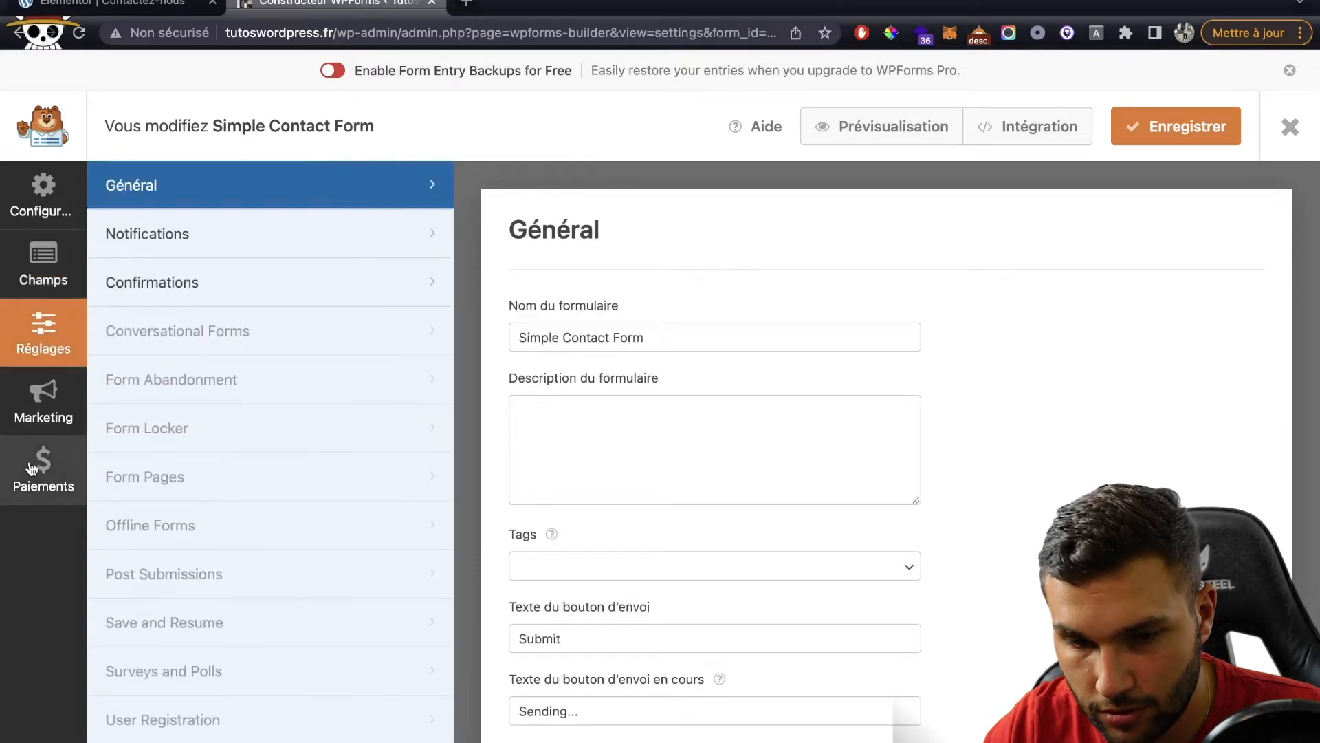
Step: Review the form's Confirmations and Notifications settings
click(257, 276)
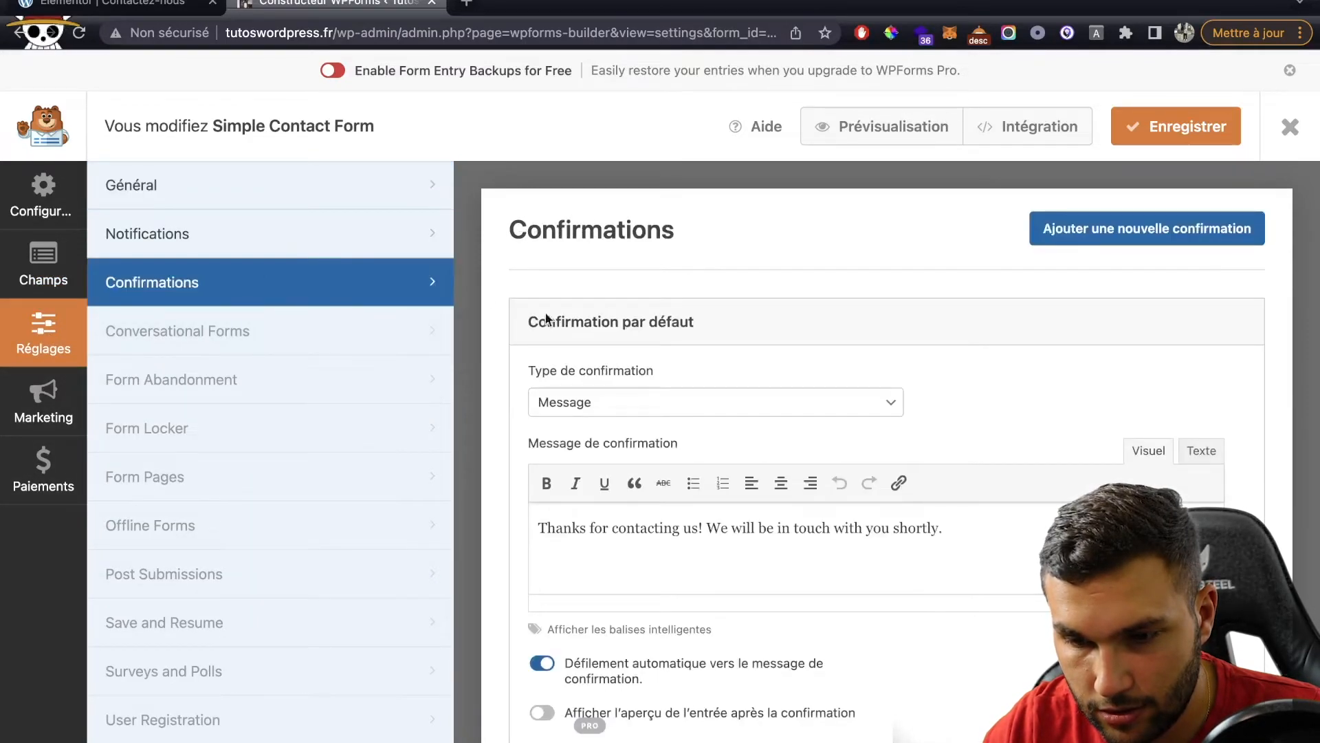
scroll(721, 464, down, 2)
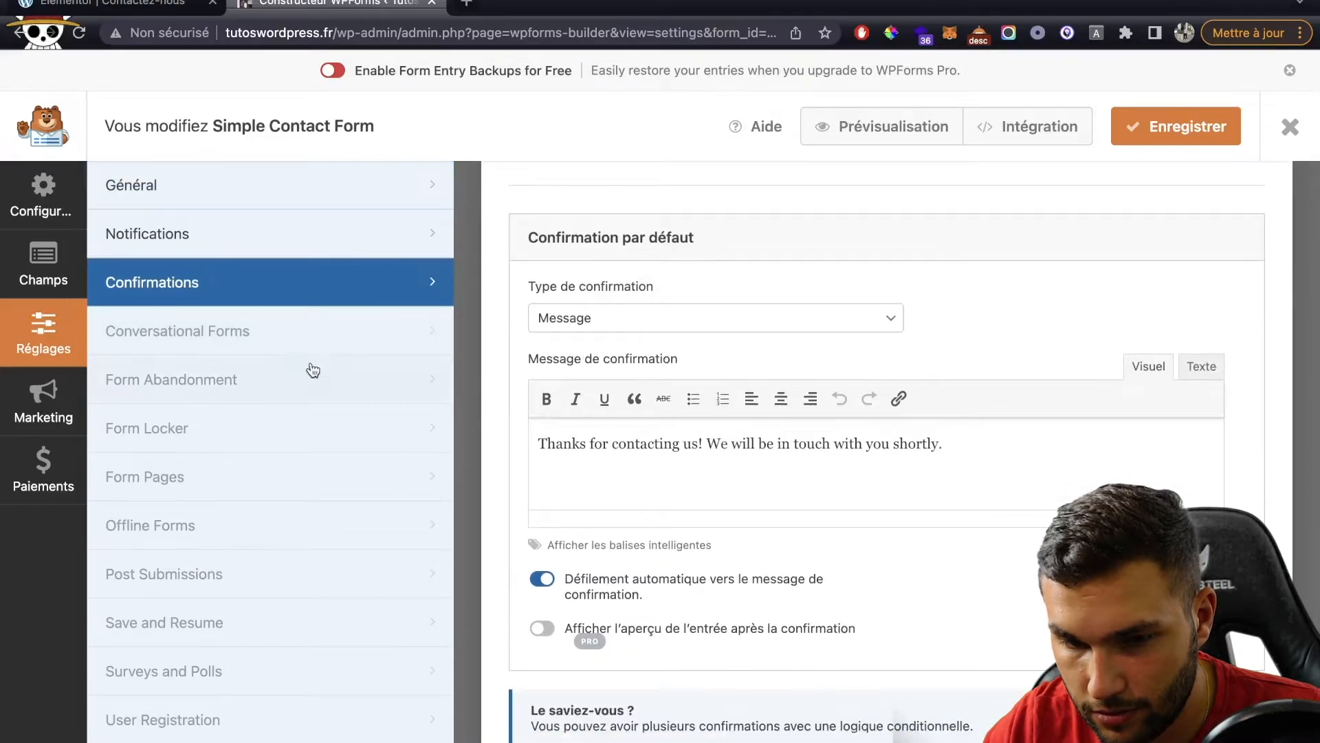
click(230, 227)
scroll(595, 321, down, 5)
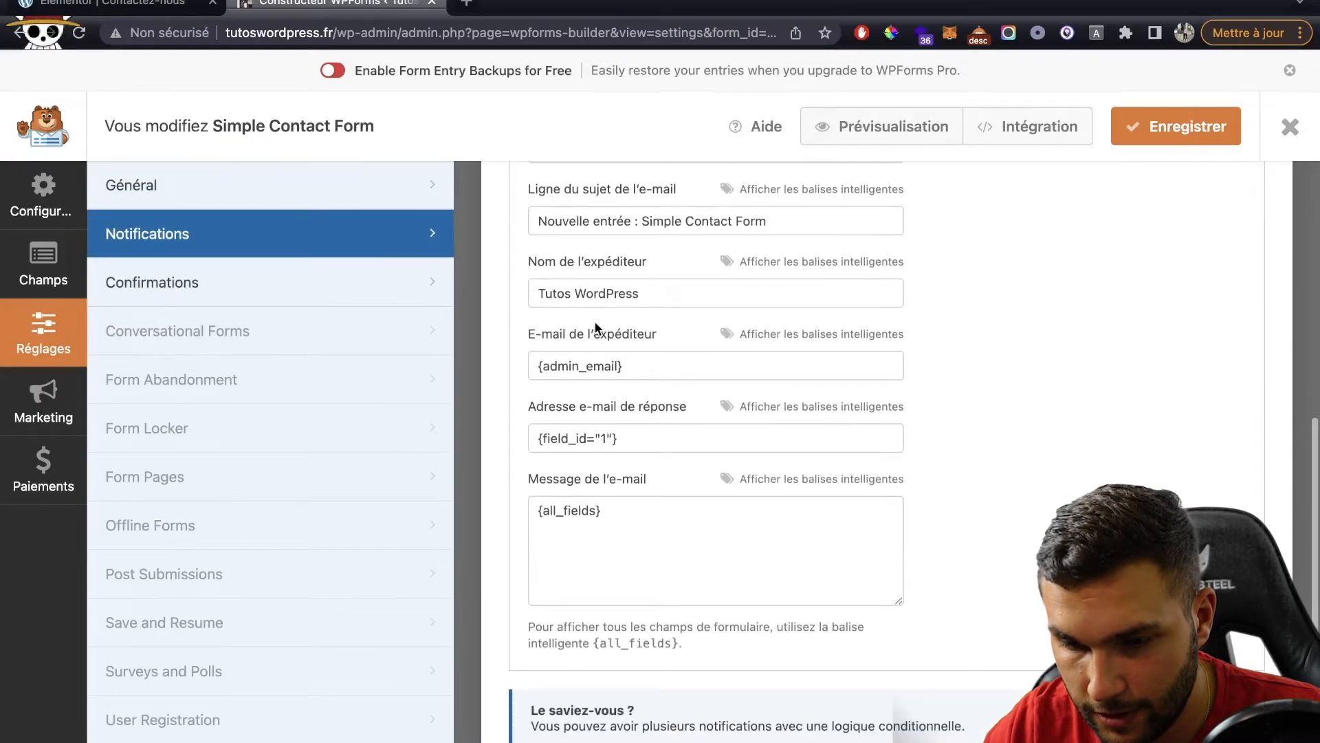
click(204, 207)
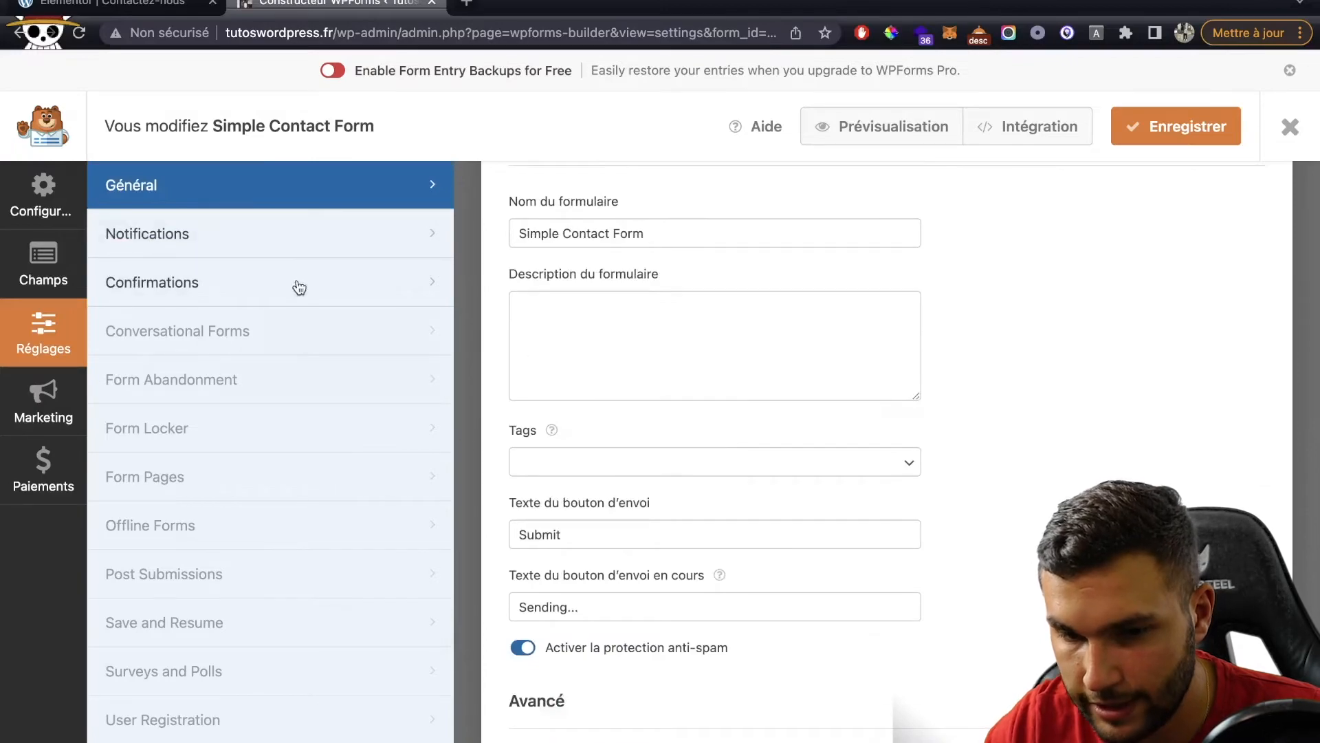
Step: Set the submit button to 'Envoyer votre message' and sending text to 'Envoie...', then save
double_click(627, 538)
text(E)
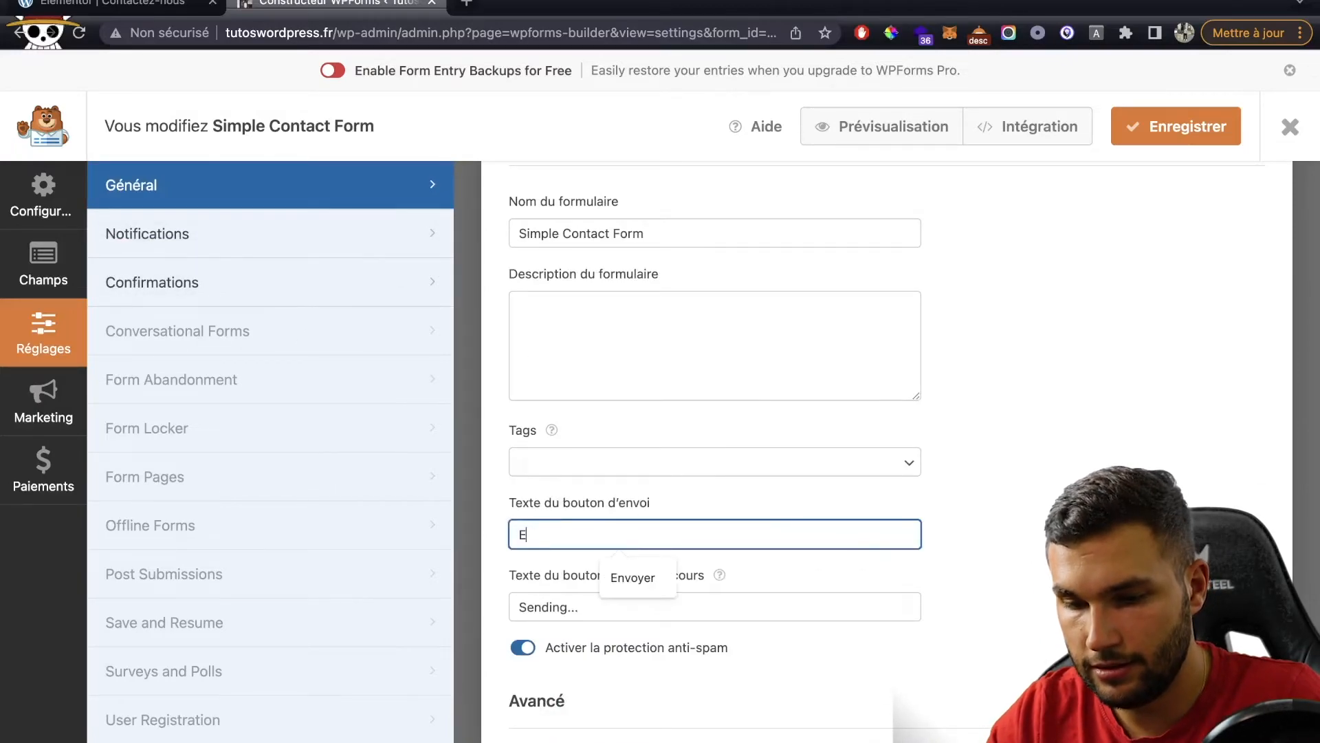
text(nvoyer votre message)
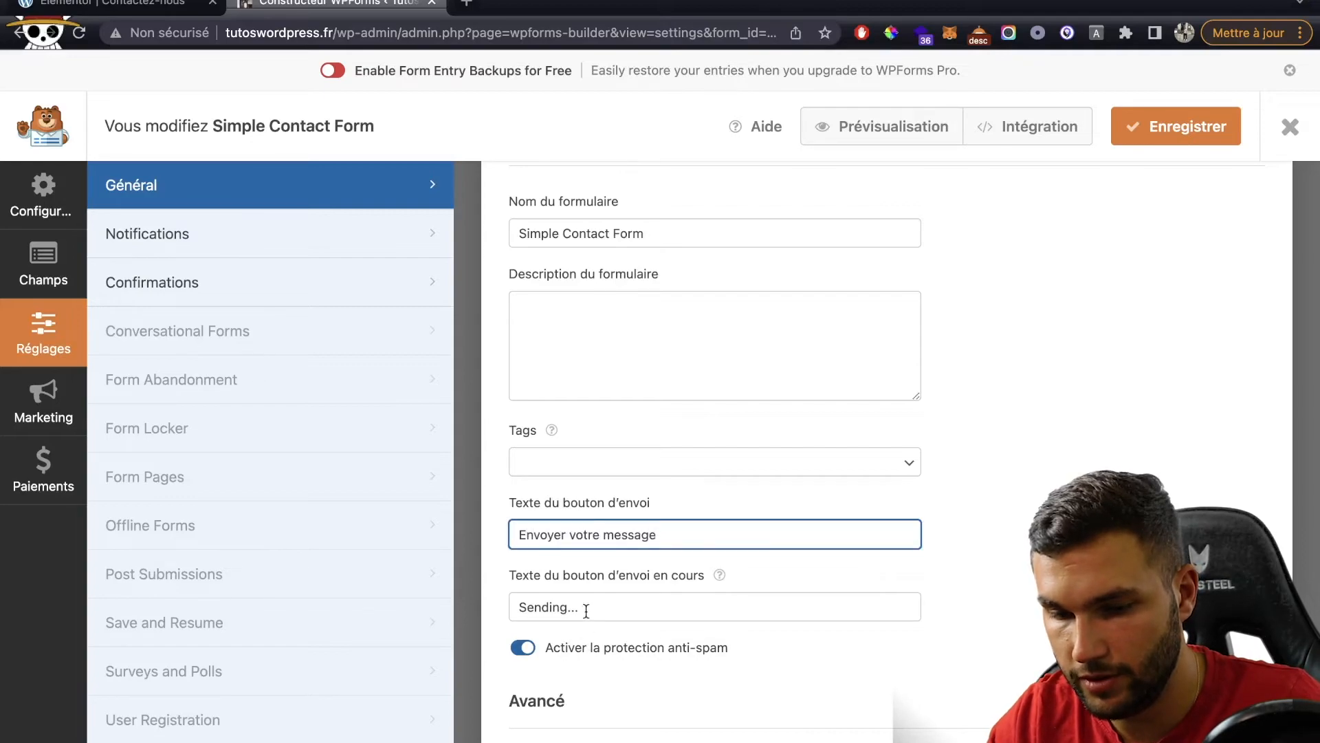
double_click(586, 608)
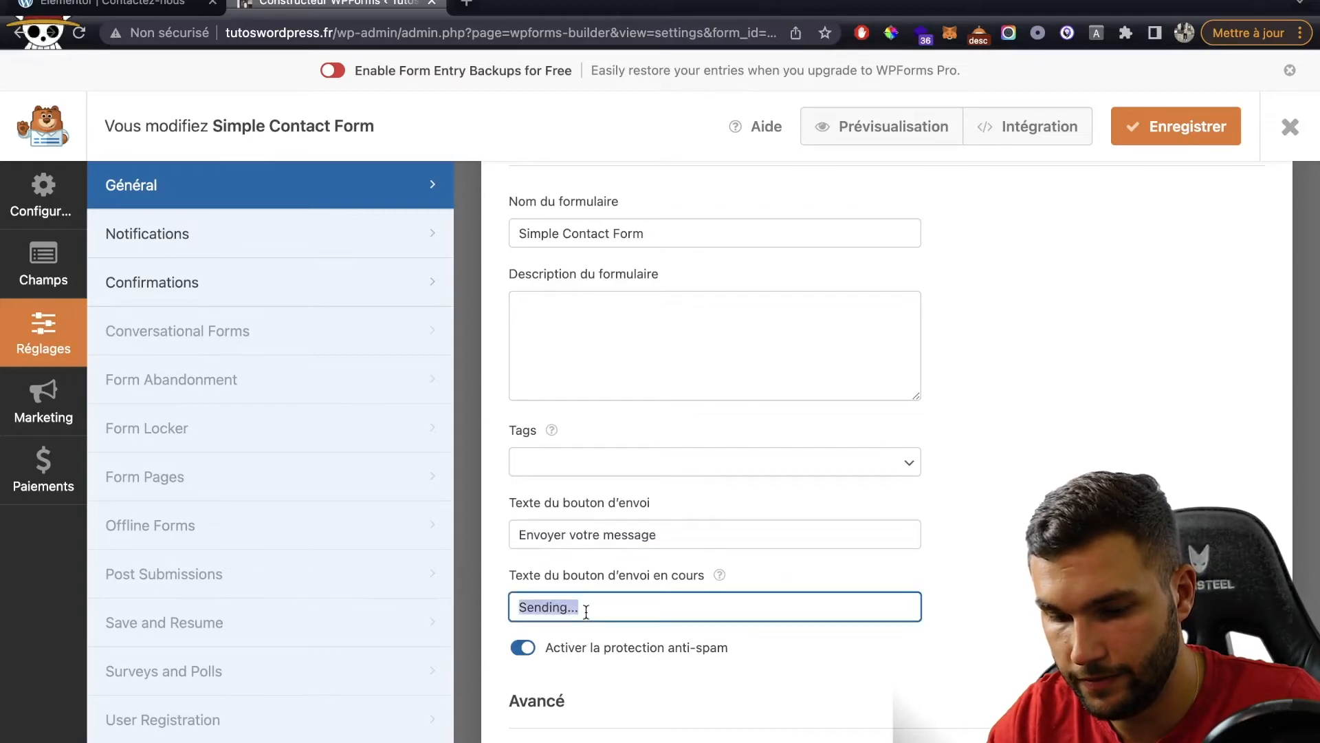
text(Envoie..)
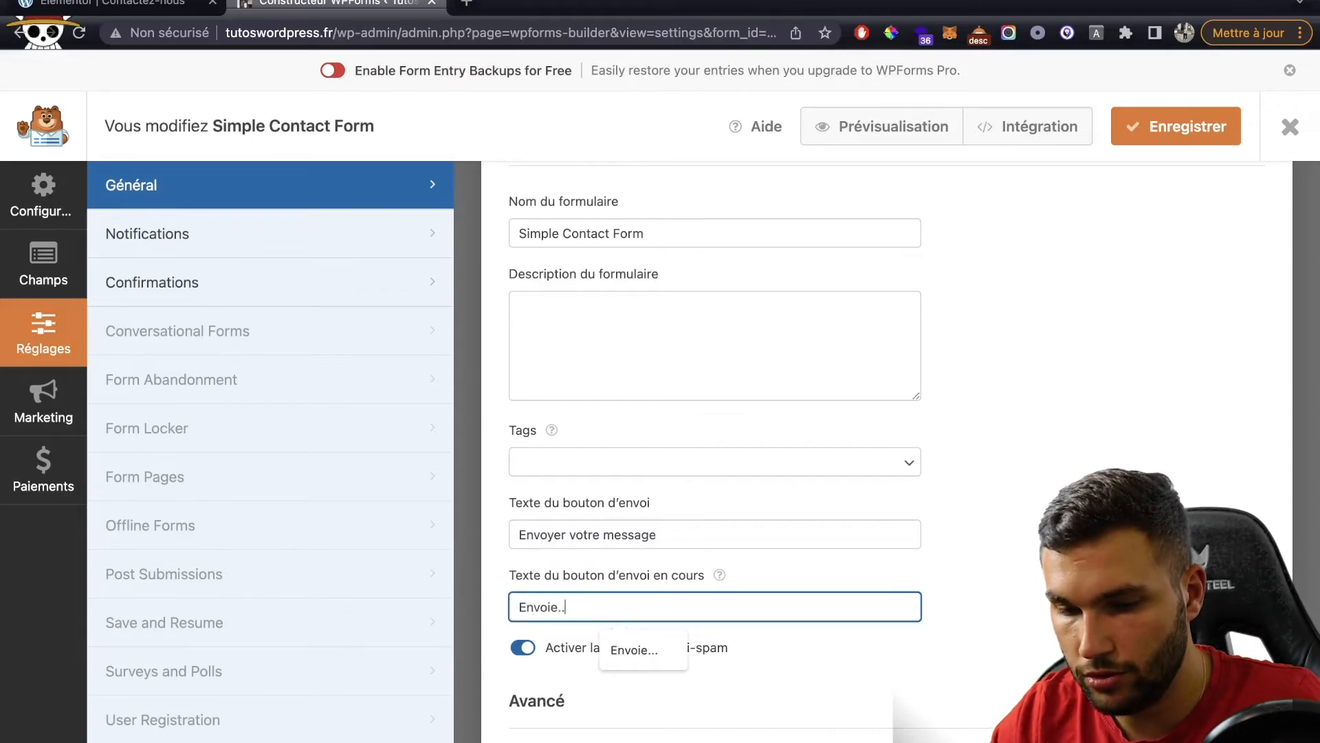
text(.)
click(1190, 126)
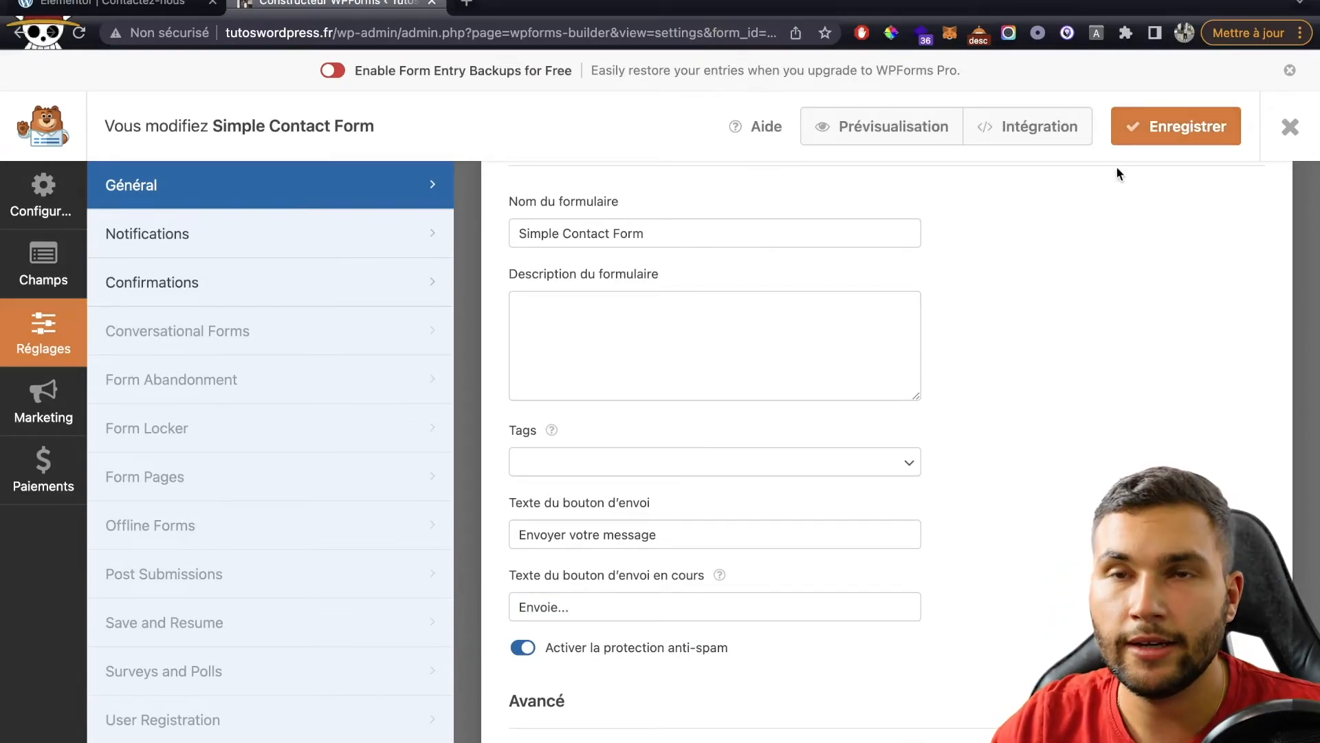
Step: Copy the form's shortcode [wpforms id="1557" title="false"] and return to the Contactez-nous editor
click(991, 141)
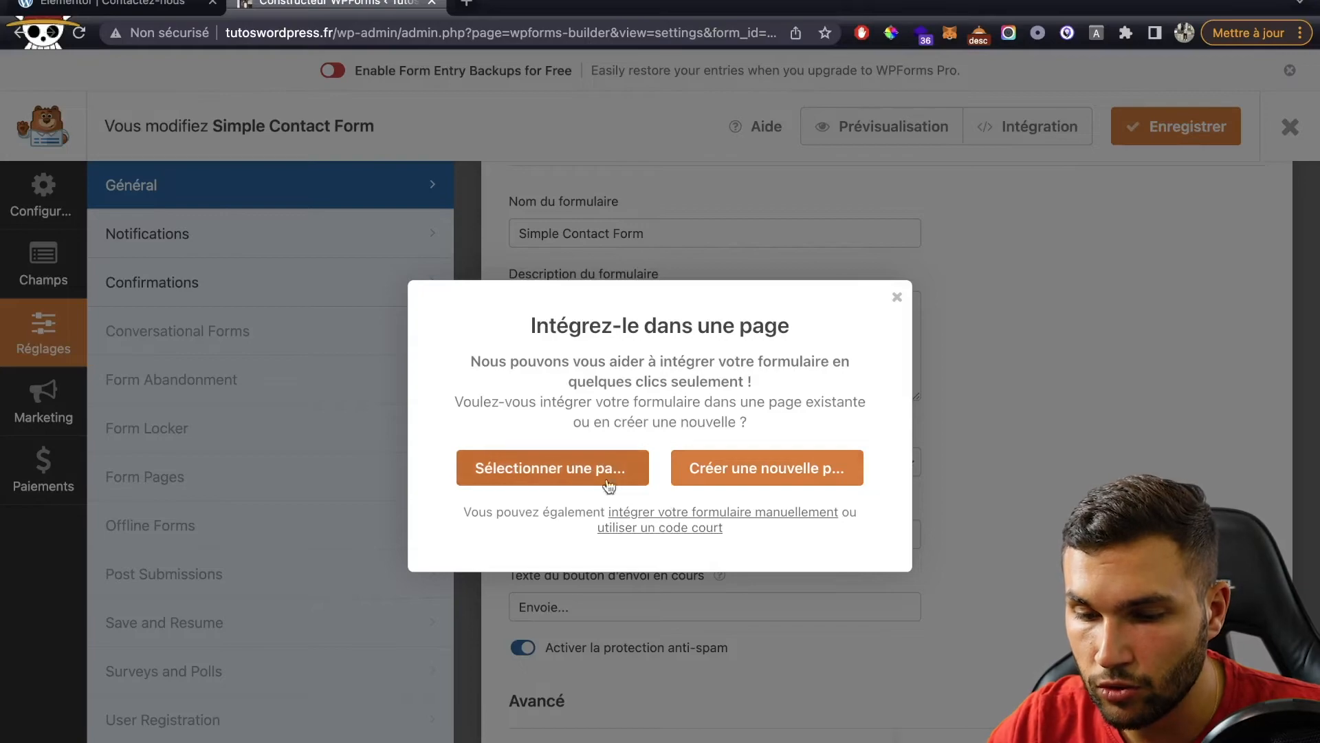
click(650, 528)
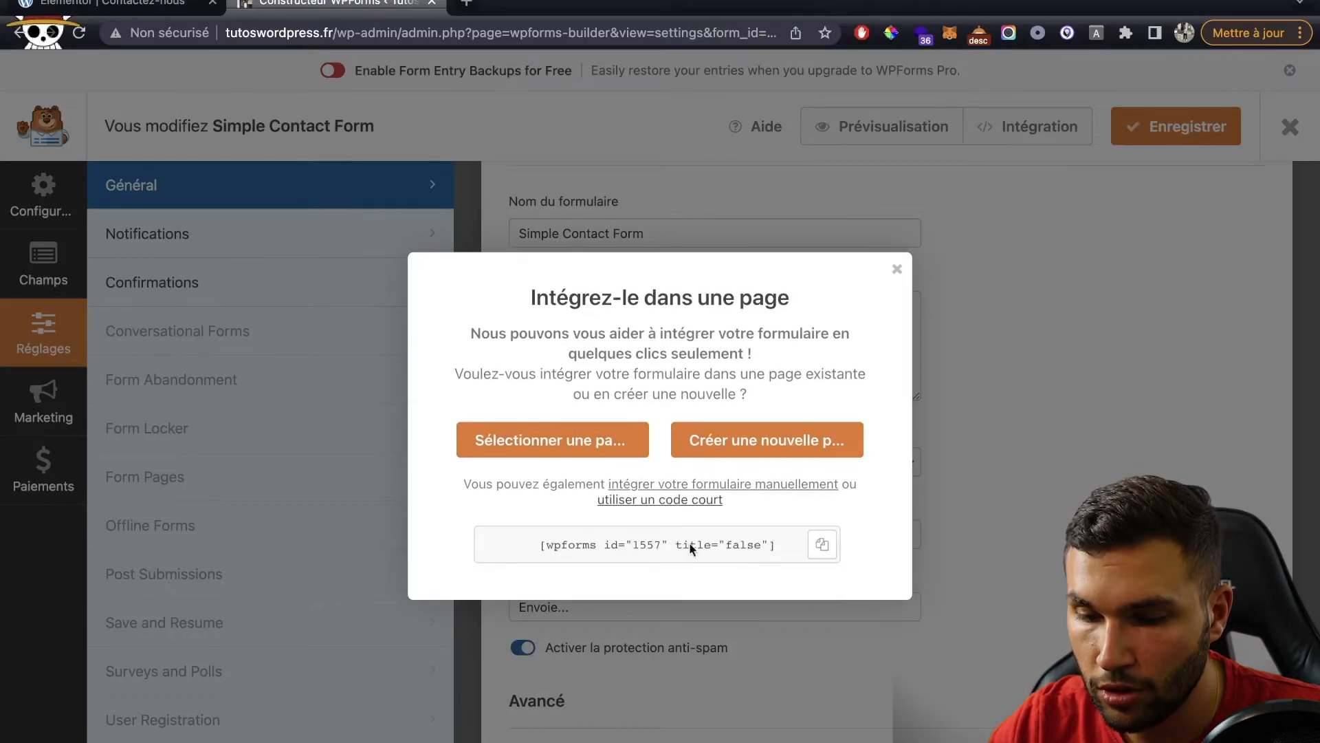
click(809, 543)
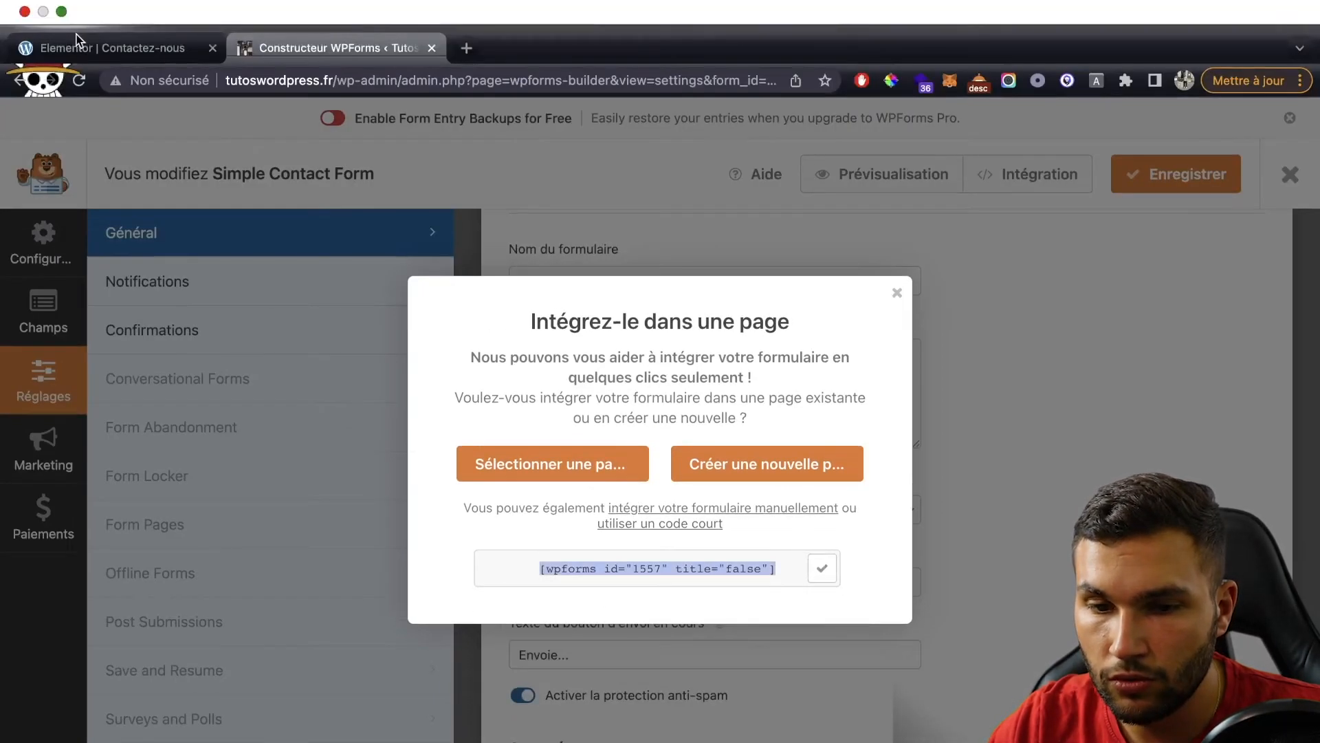
click(77, 43)
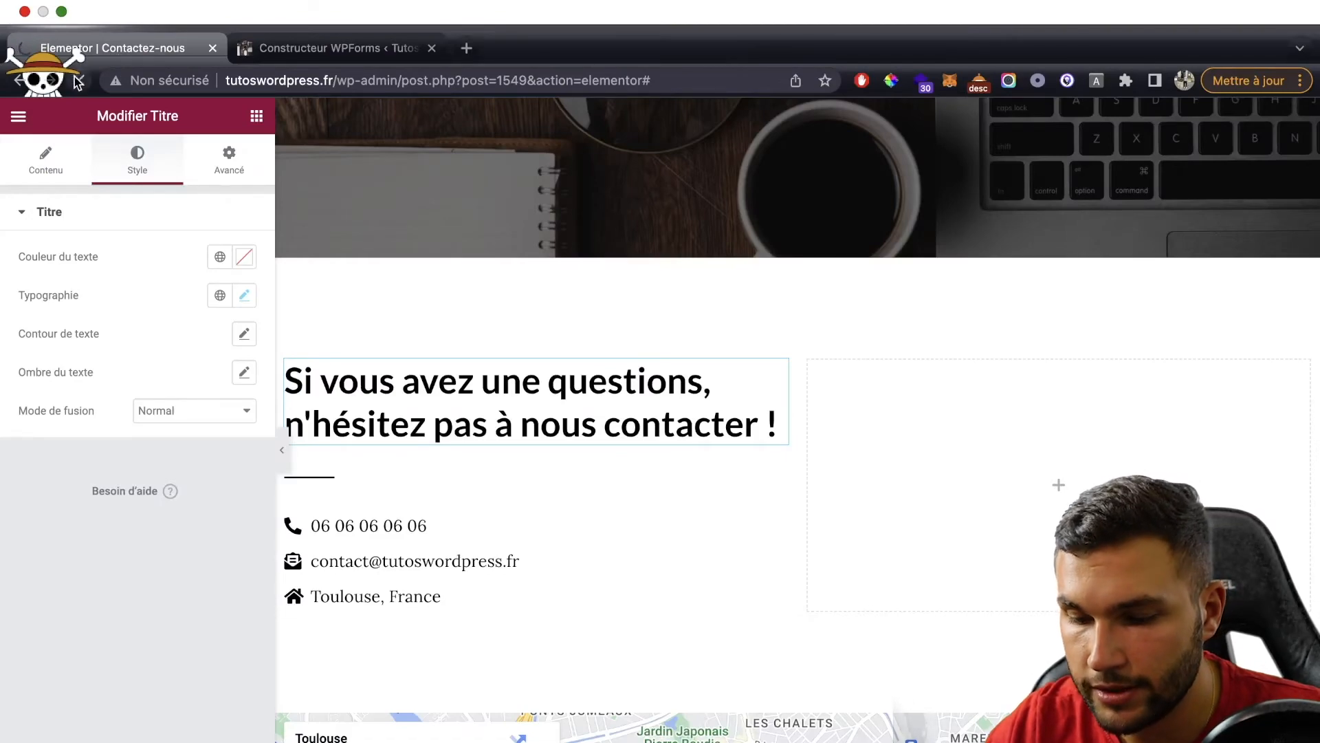
Step: Reload the editor and drop a WPForms widget into the right column
click(78, 80)
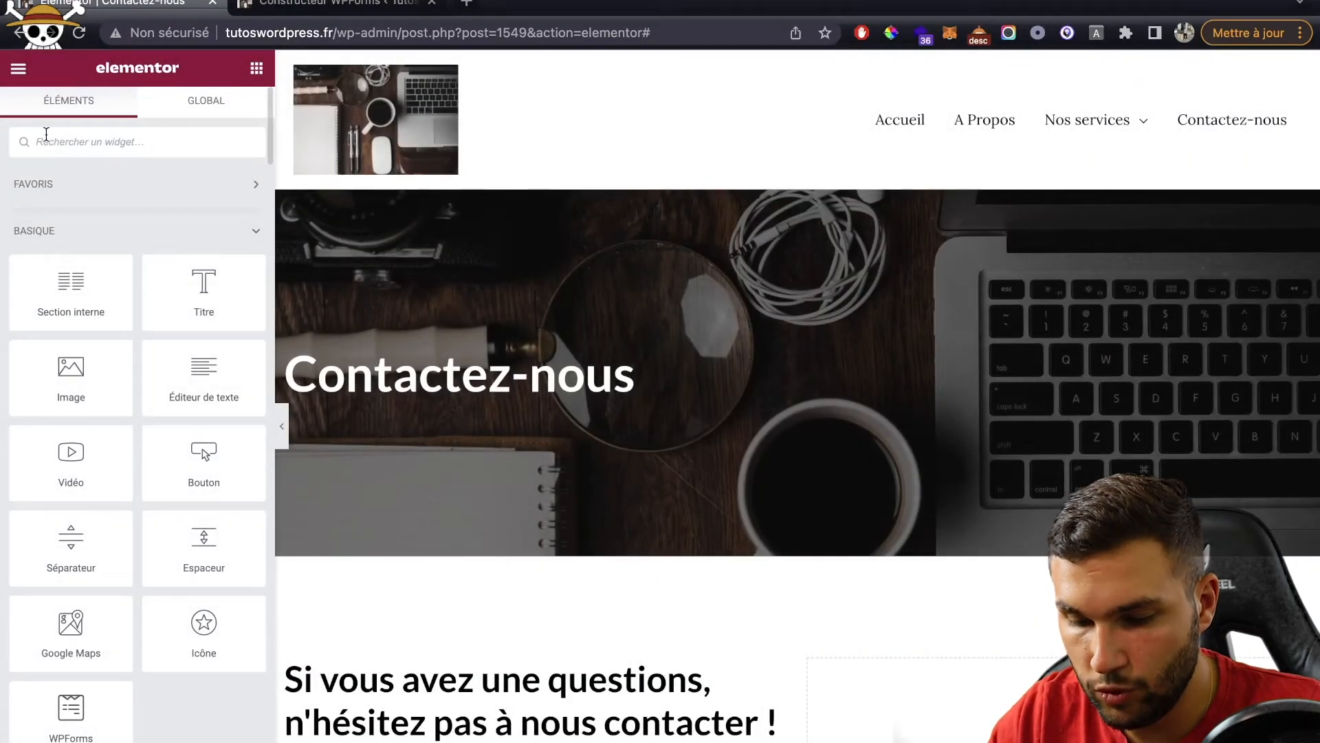
click(46, 136)
text(wp)
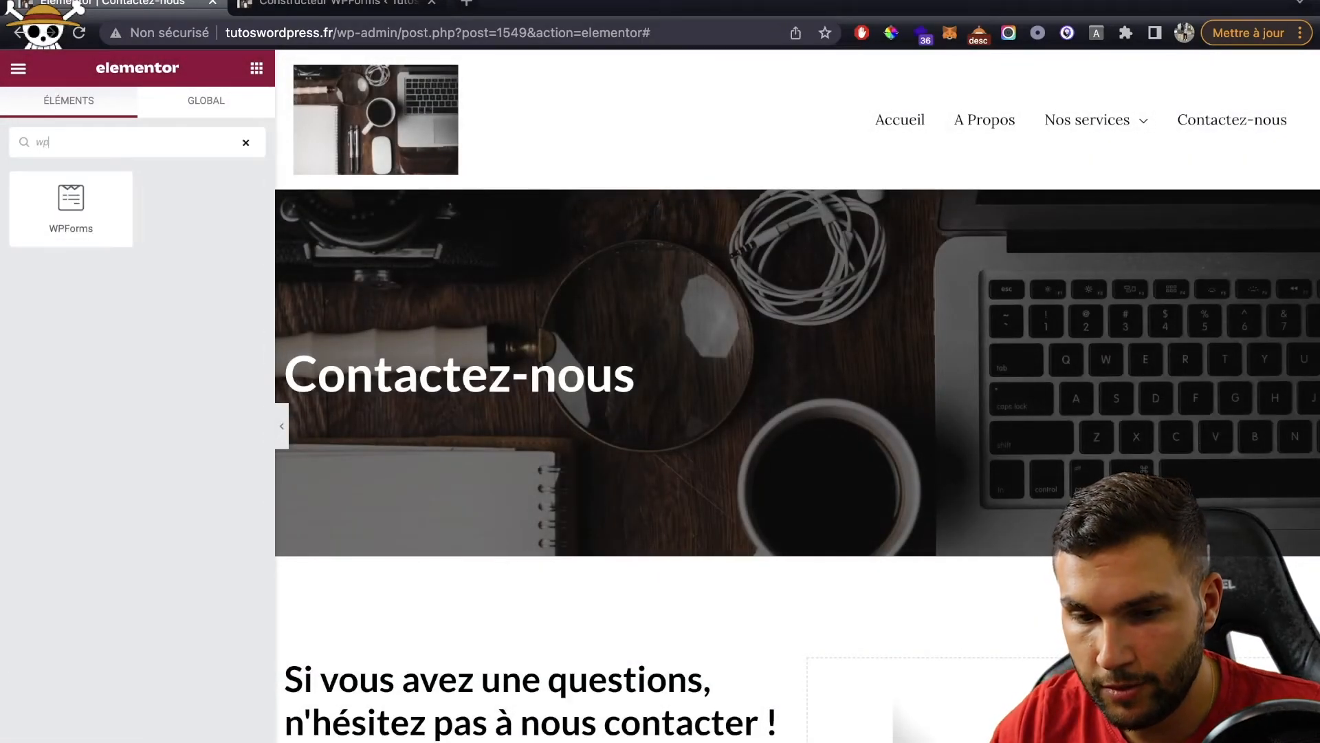
drag(62, 214, 906, 670)
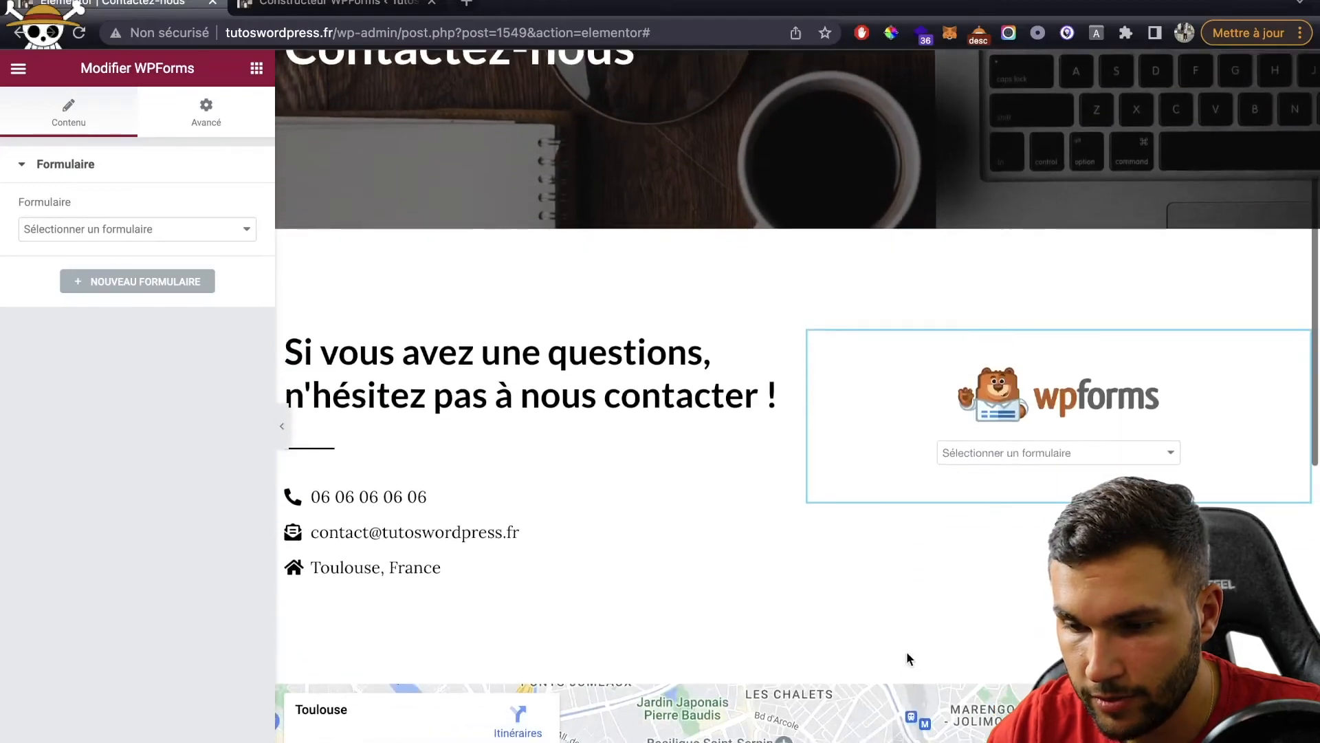
Step: Choose Simple Contact Form as the widget's form
click(133, 227)
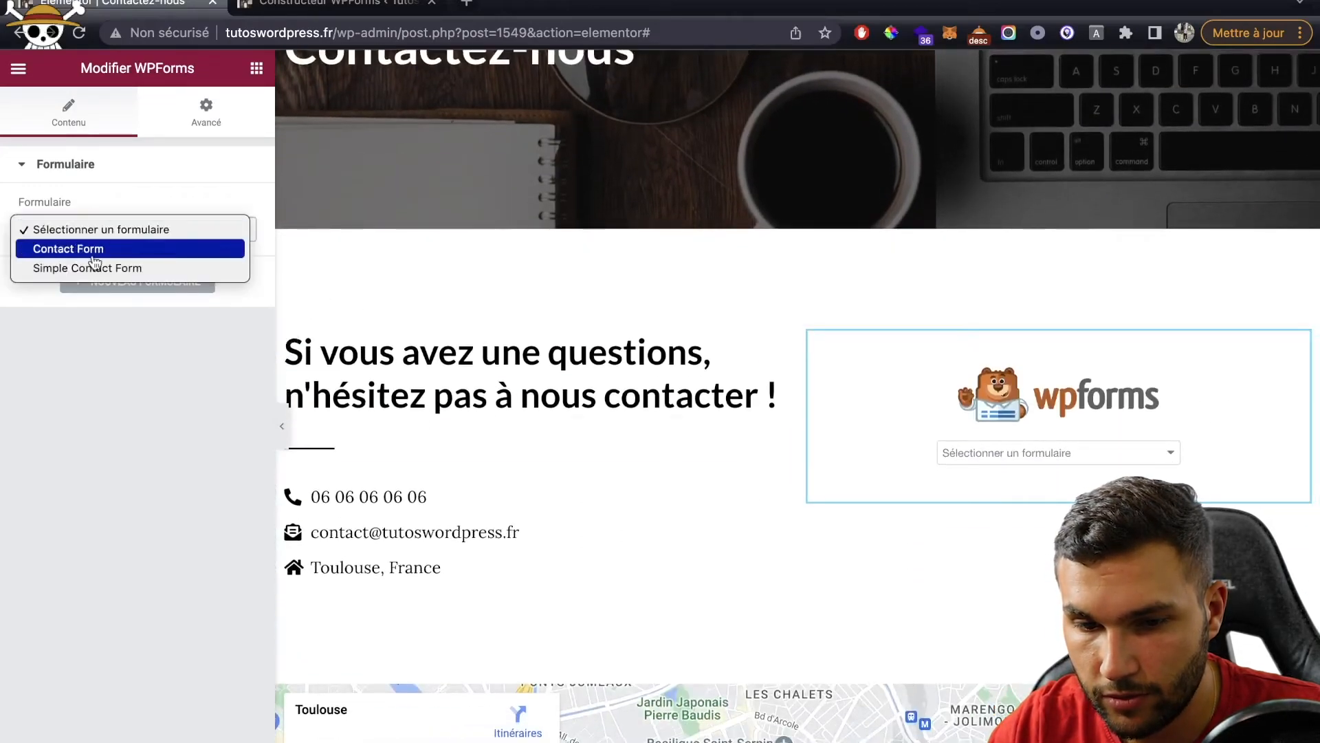
click(91, 255)
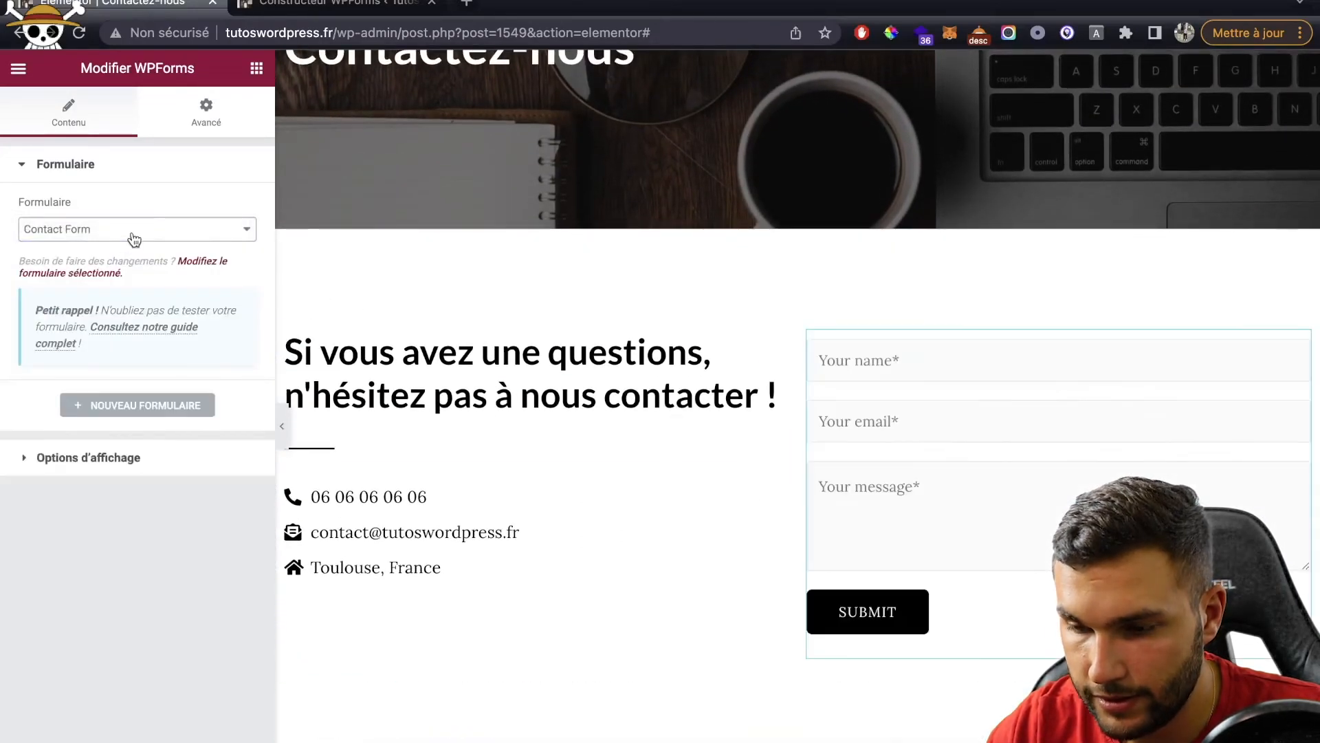
click(134, 239)
click(131, 251)
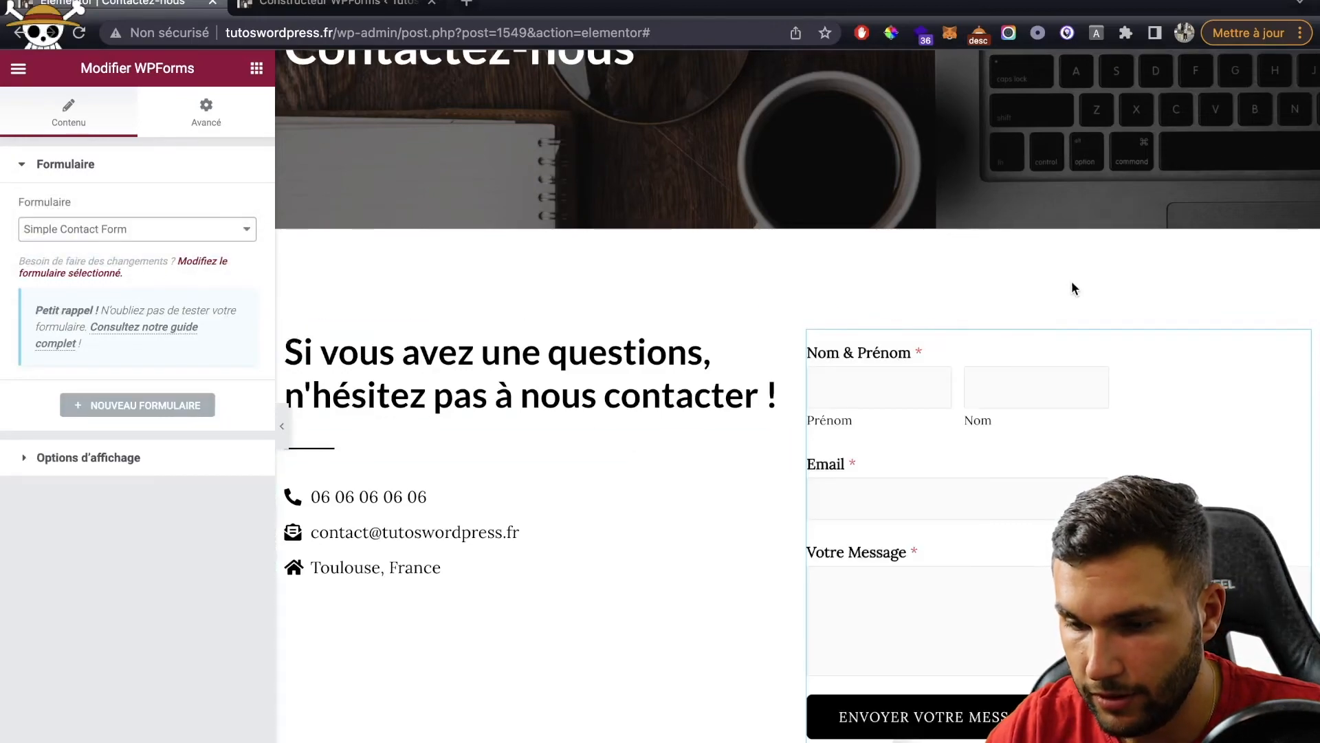
scroll(1052, 337, down, 3)
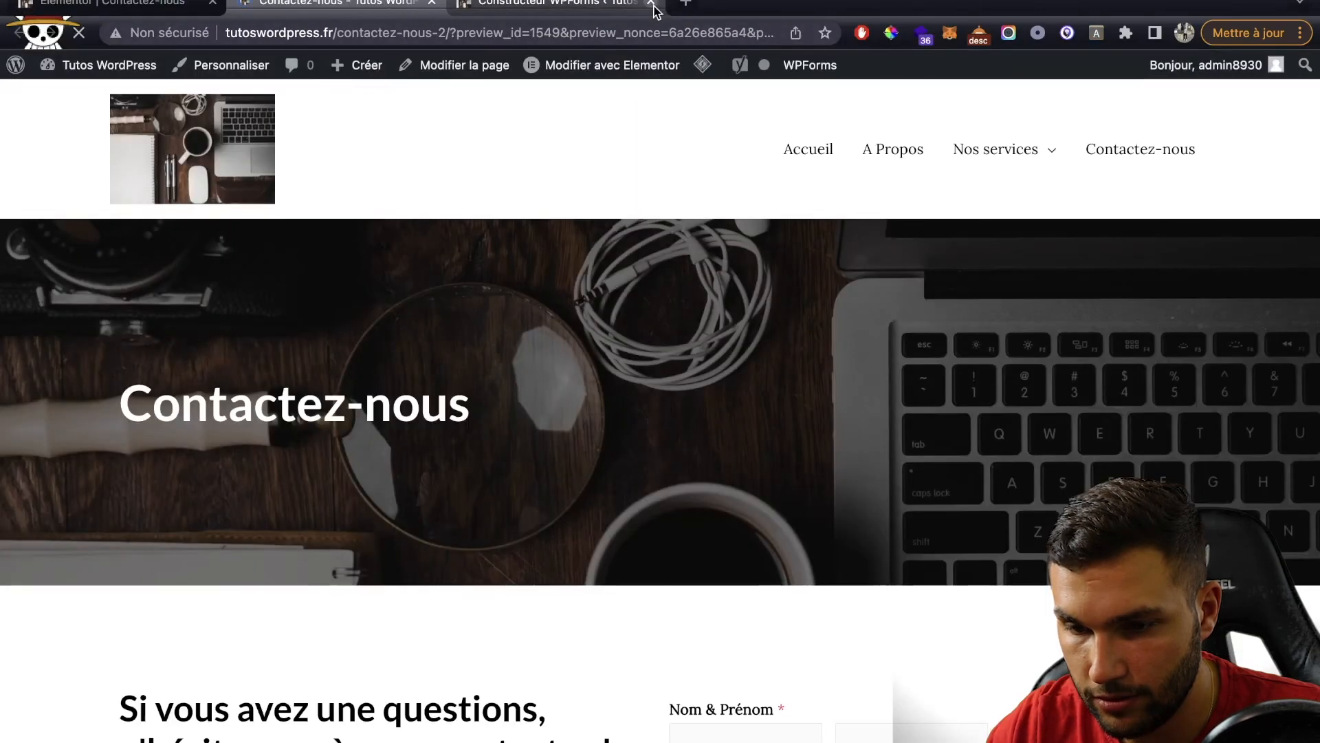
Step: Close the form builder and scroll the Contactez-nous preview to check the form and Toulouse map
click(650, 4)
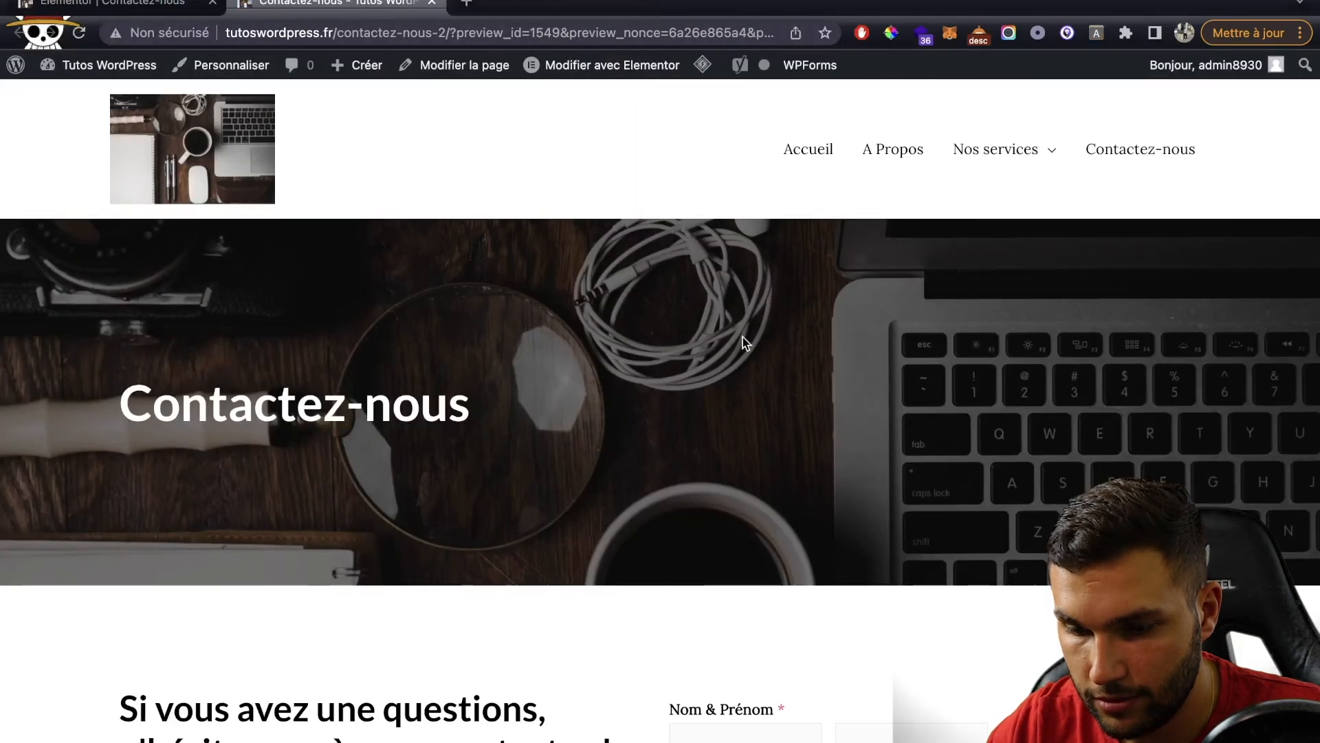
scroll(743, 337, down, 8)
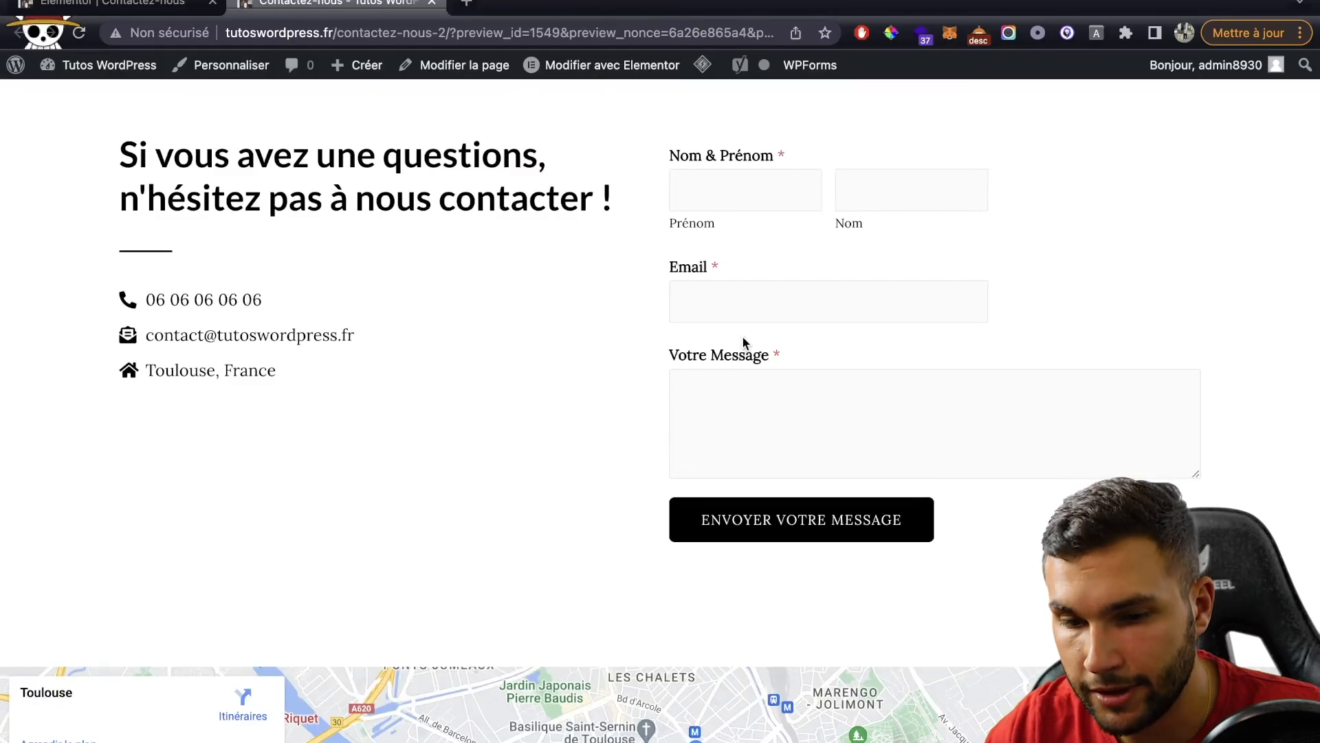
scroll(743, 339, down, 2)
scroll(543, 344, down, 5)
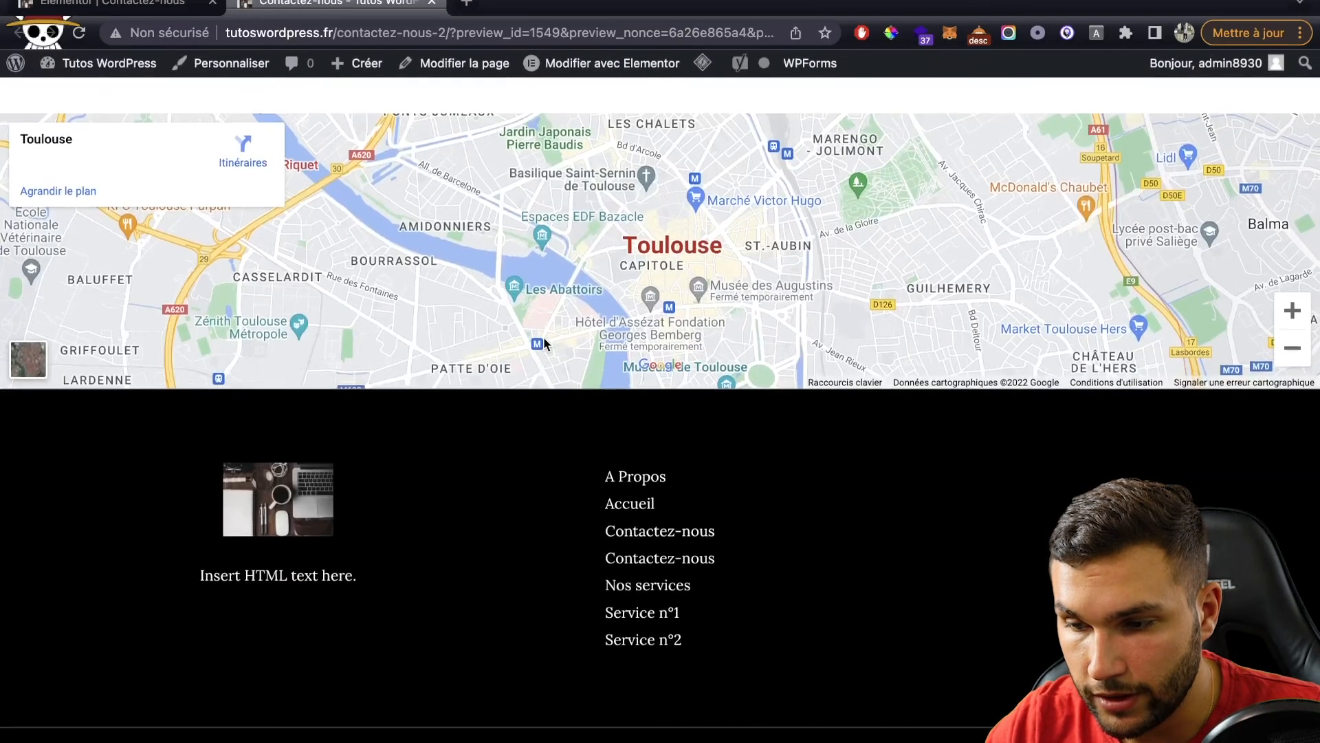
scroll(543, 344, up, 15)
scroll(546, 344, down, 5)
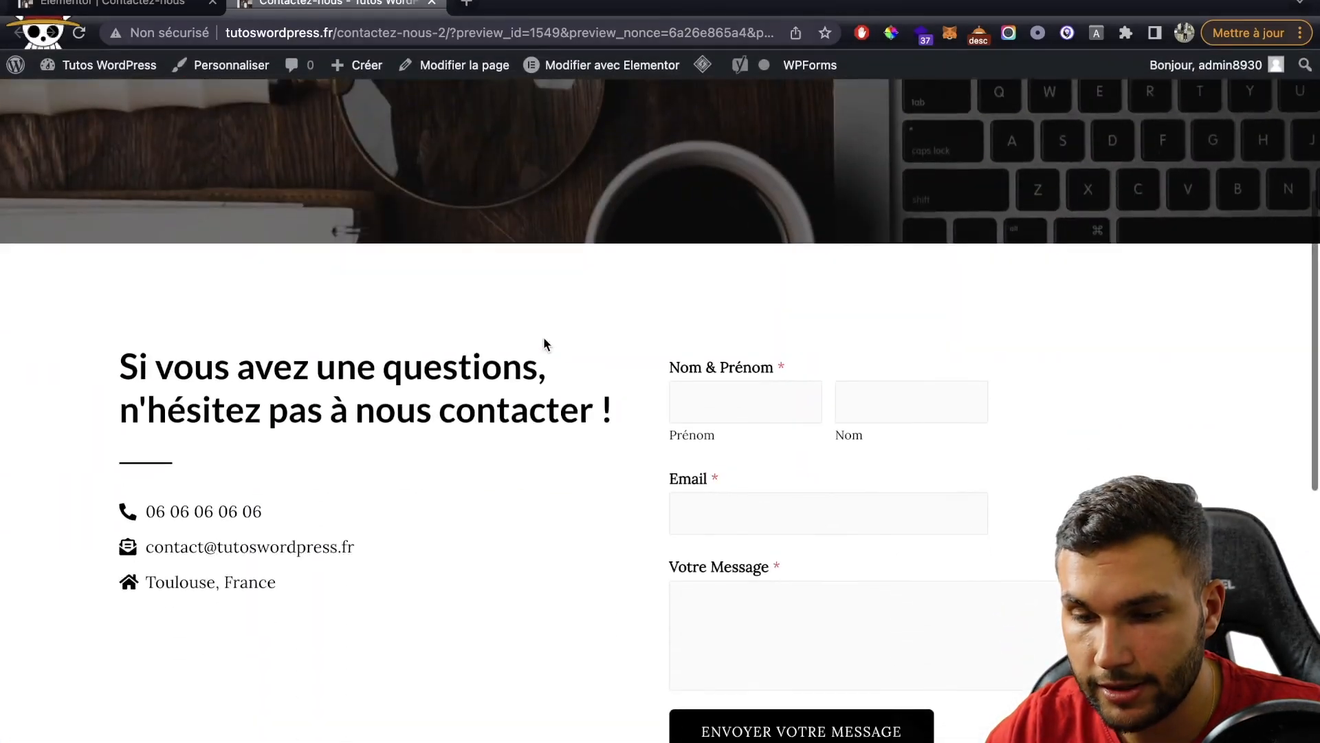